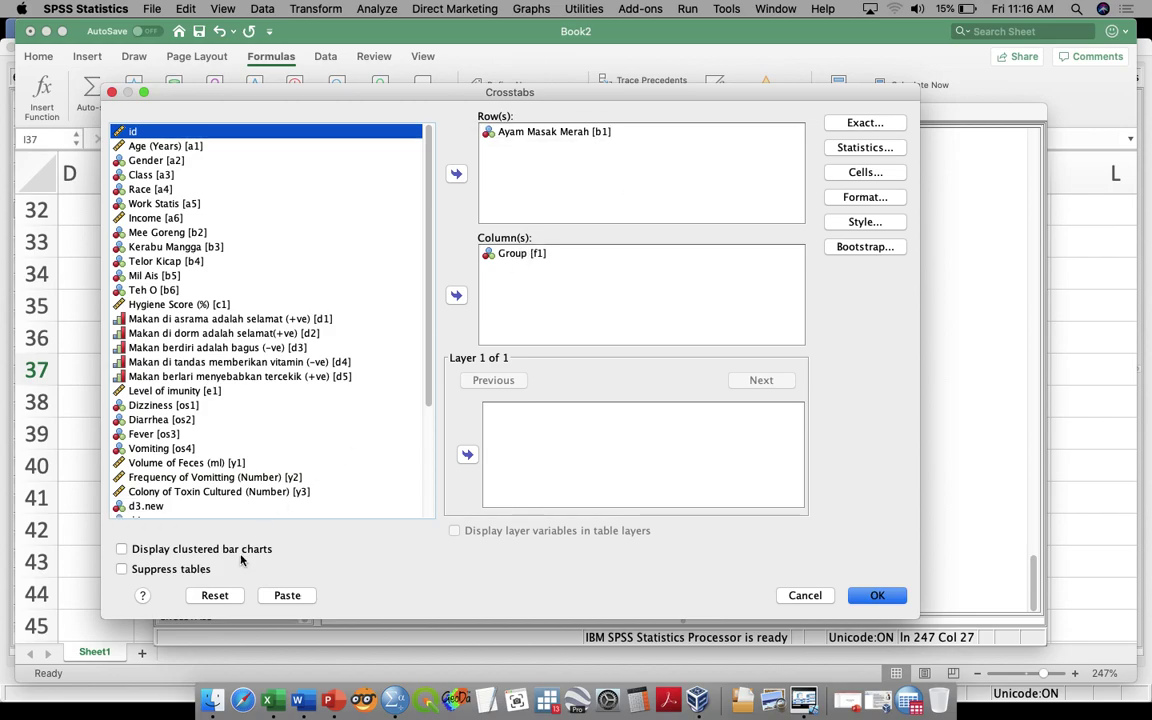
Reset the Crosstabs settings and assign Ayam Masak Merah [b1] to the rows and Group [f1] to the columns
{"action": "left_click", "coordinate": [214, 595]}
{"action": "scroll", "coordinate": [279, 297], "scroll_direction": "down", "scroll_amount": 1}
{"action": "scroll", "coordinate": [278, 298], "scroll_direction": "down", "scroll_amount": 5}
{"action": "left_click_drag", "start_coordinate": [275, 247], "coordinate": [239, 233]}
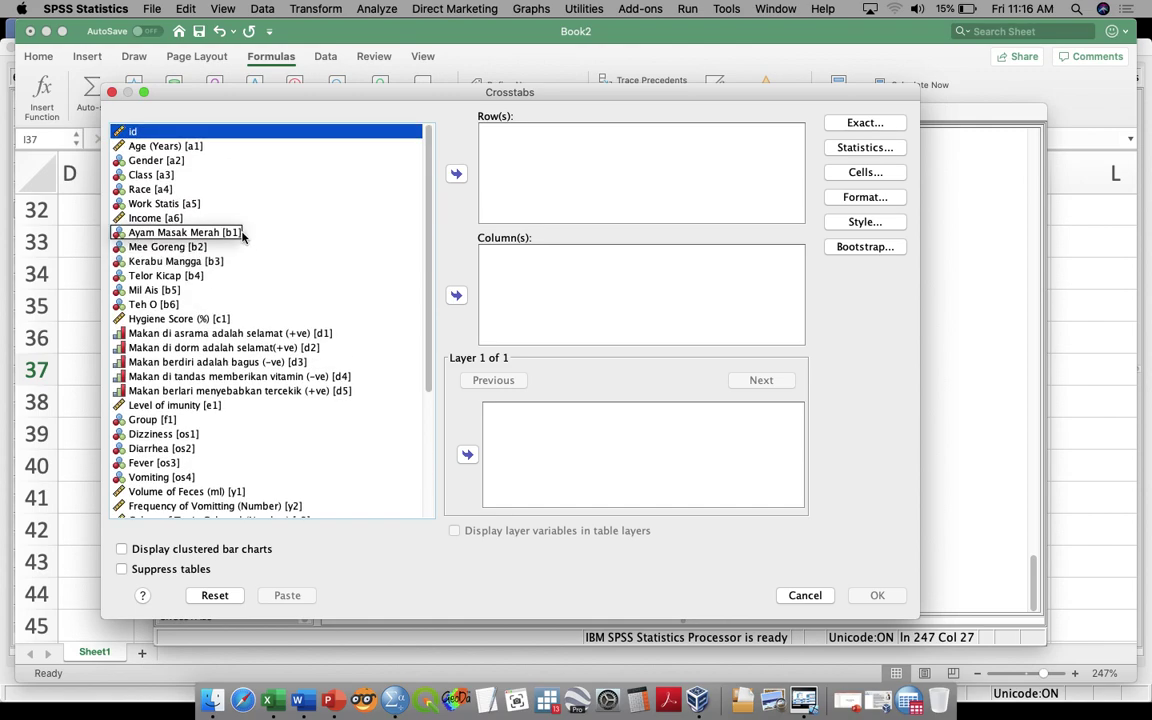
{"action": "left_click", "coordinate": [238, 232]}
{"action": "left_click", "coordinate": [456, 175]}
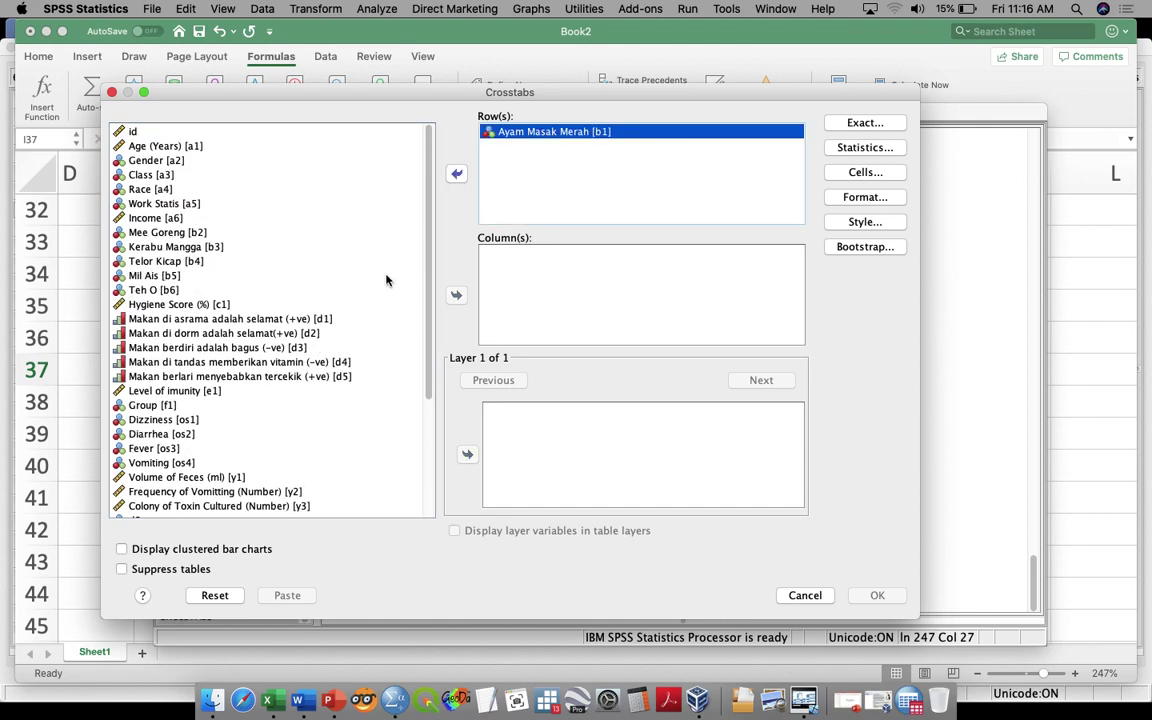
{"action": "left_click", "coordinate": [195, 407]}
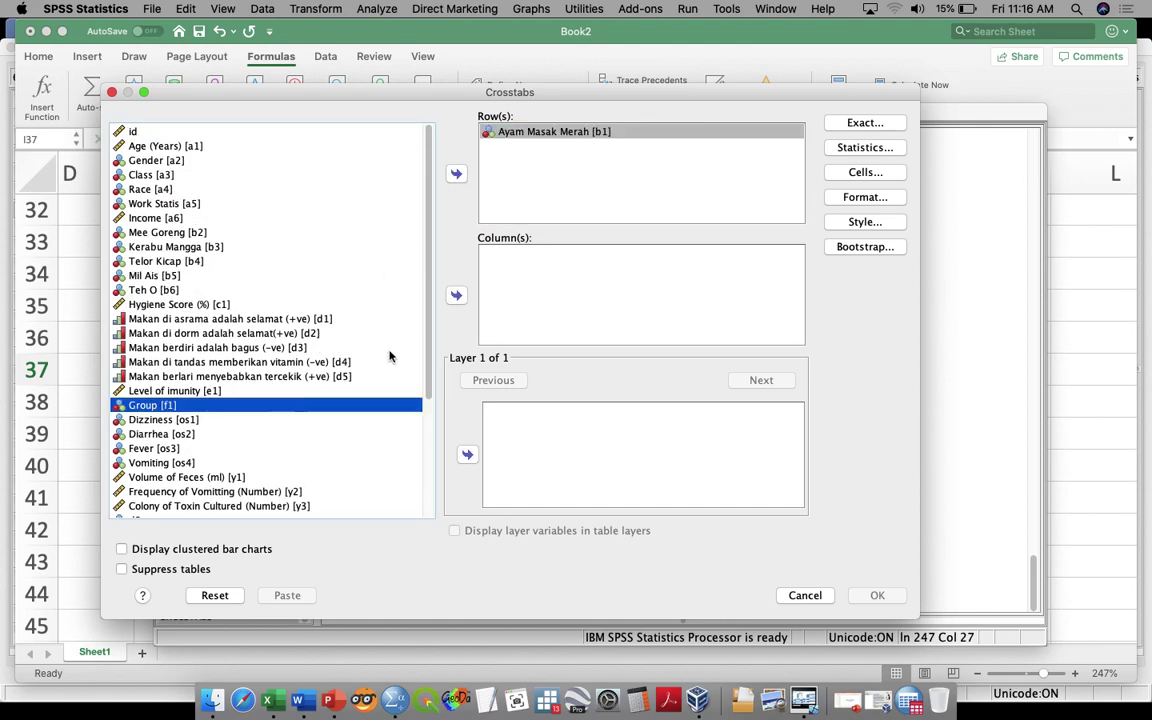
{"action": "left_click", "coordinate": [457, 295]}
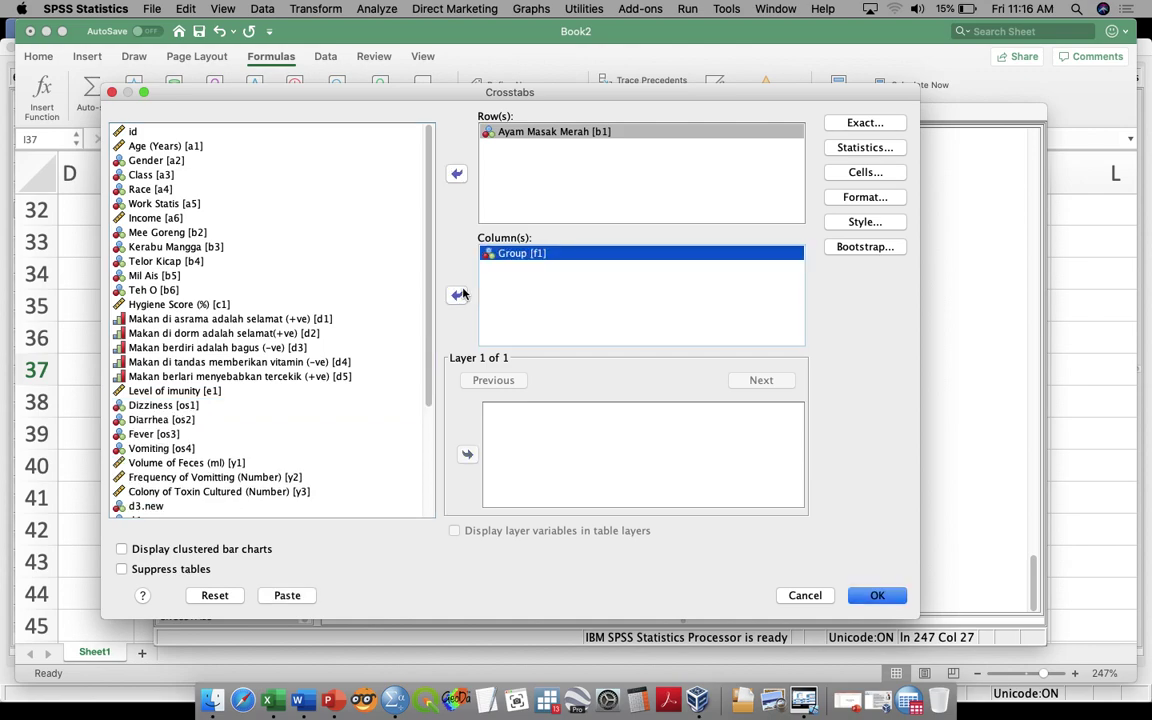
Request the Chi-square, Contingency coefficient, Phi and Cramer's V, and Risk statistics for the crosstab
{"action": "left_click", "coordinate": [850, 147]}
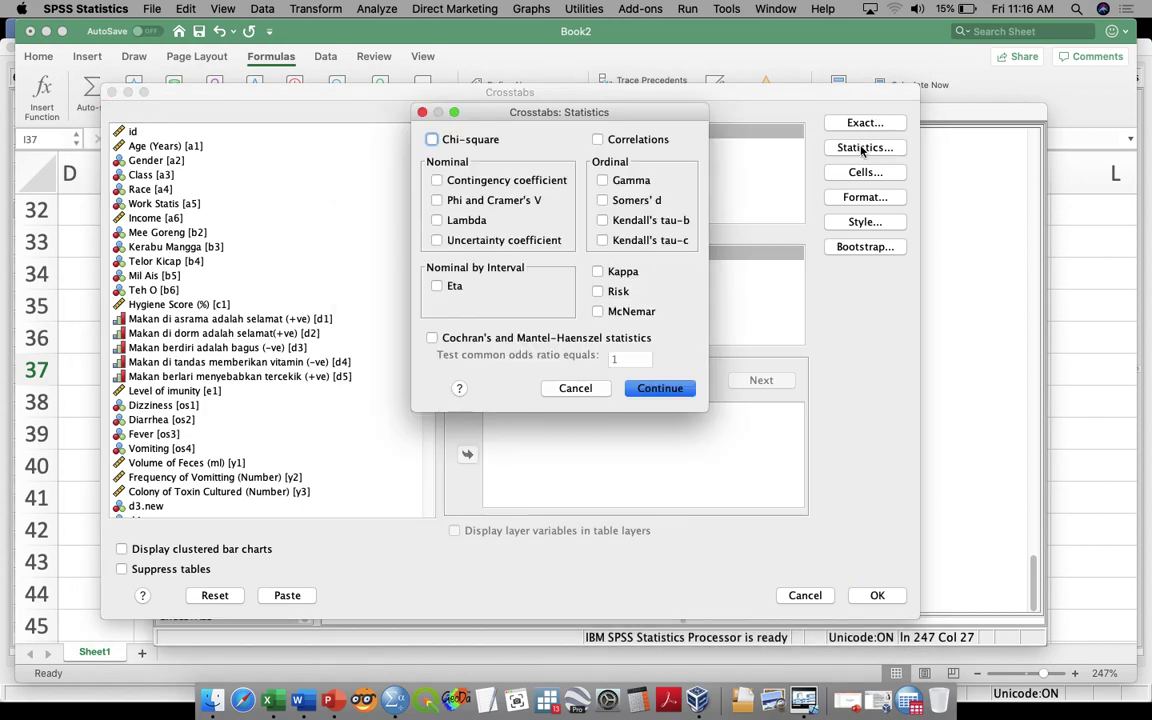
{"action": "left_click", "coordinate": [494, 140]}
{"action": "left_click", "coordinate": [490, 183]}
{"action": "left_click", "coordinate": [487, 197]}
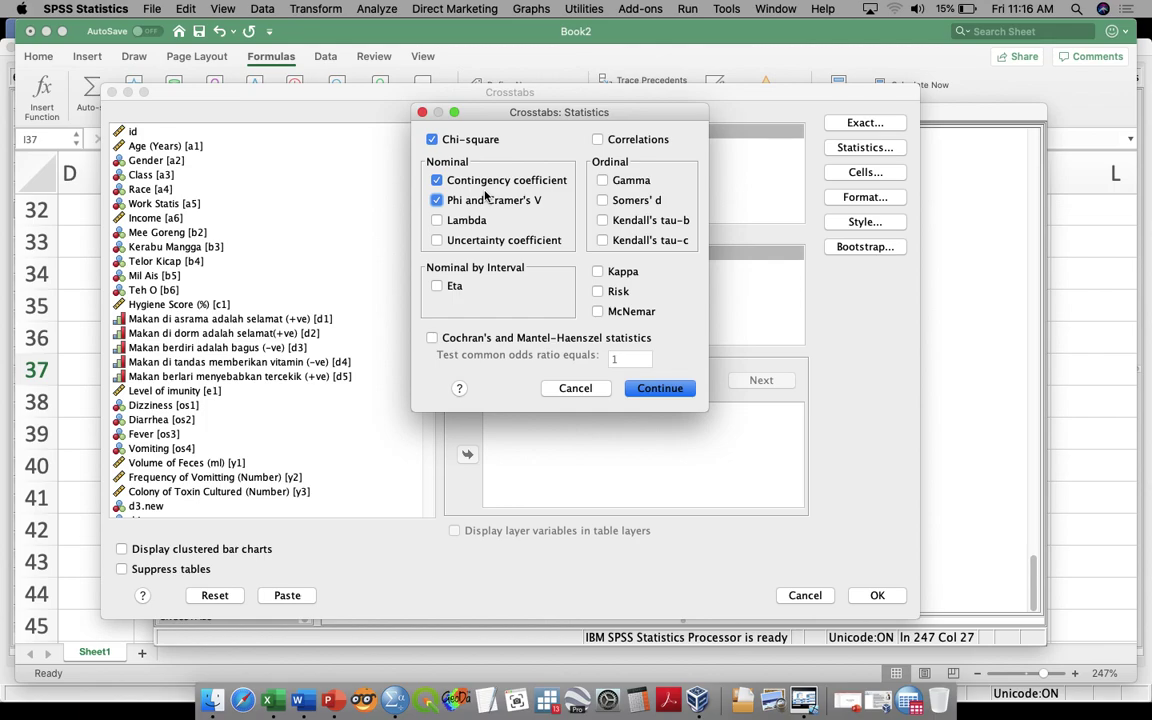
{"action": "left_click", "coordinate": [609, 293]}
{"action": "left_click", "coordinate": [658, 388]}
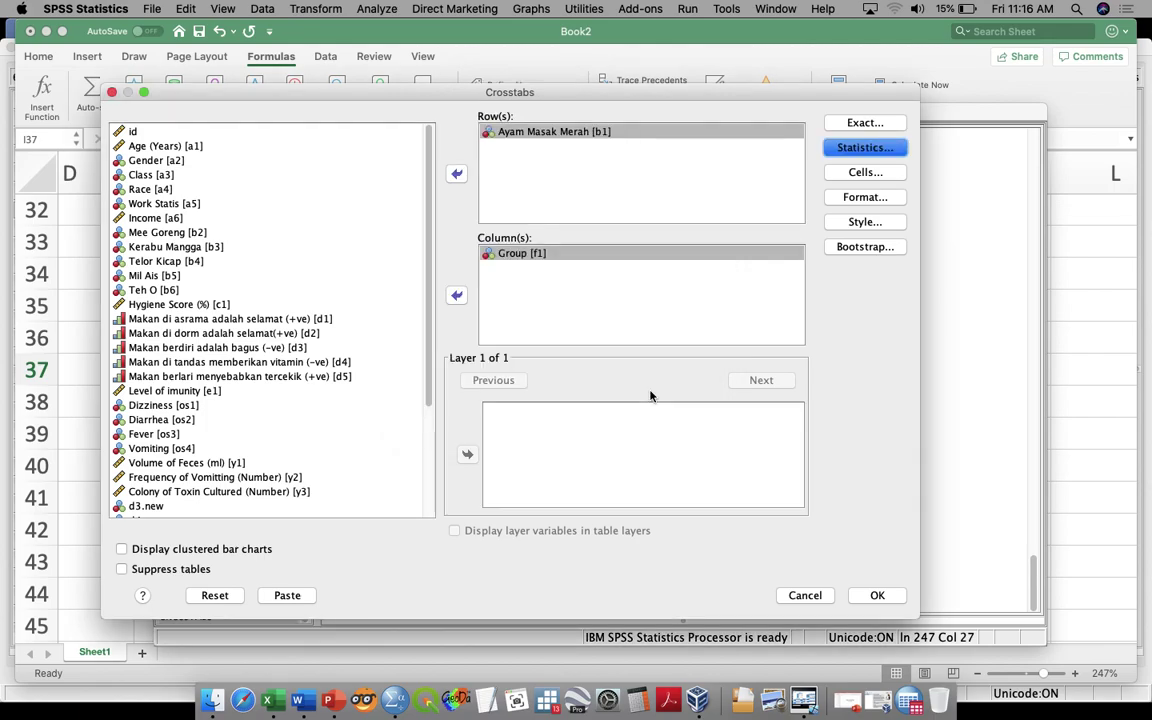
Add expected counts and column percentages to the crosstab cells and paste the command into the syntax file
{"action": "left_click", "coordinate": [836, 174]}
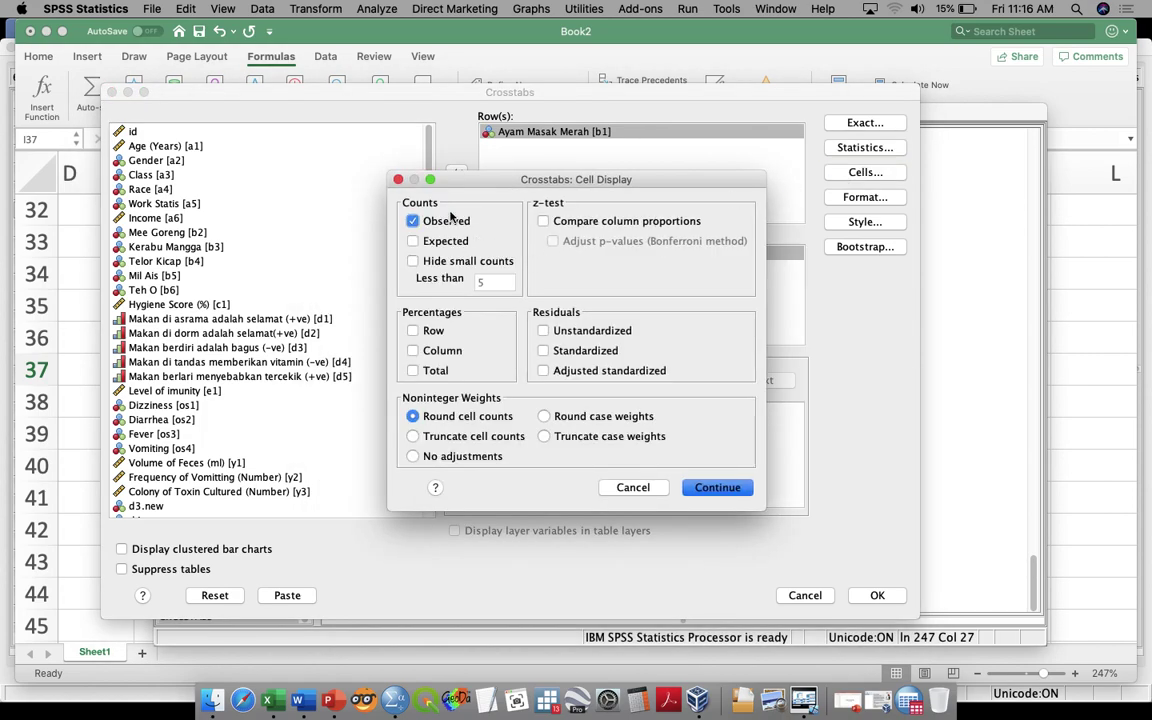
{"action": "left_click", "coordinate": [420, 242]}
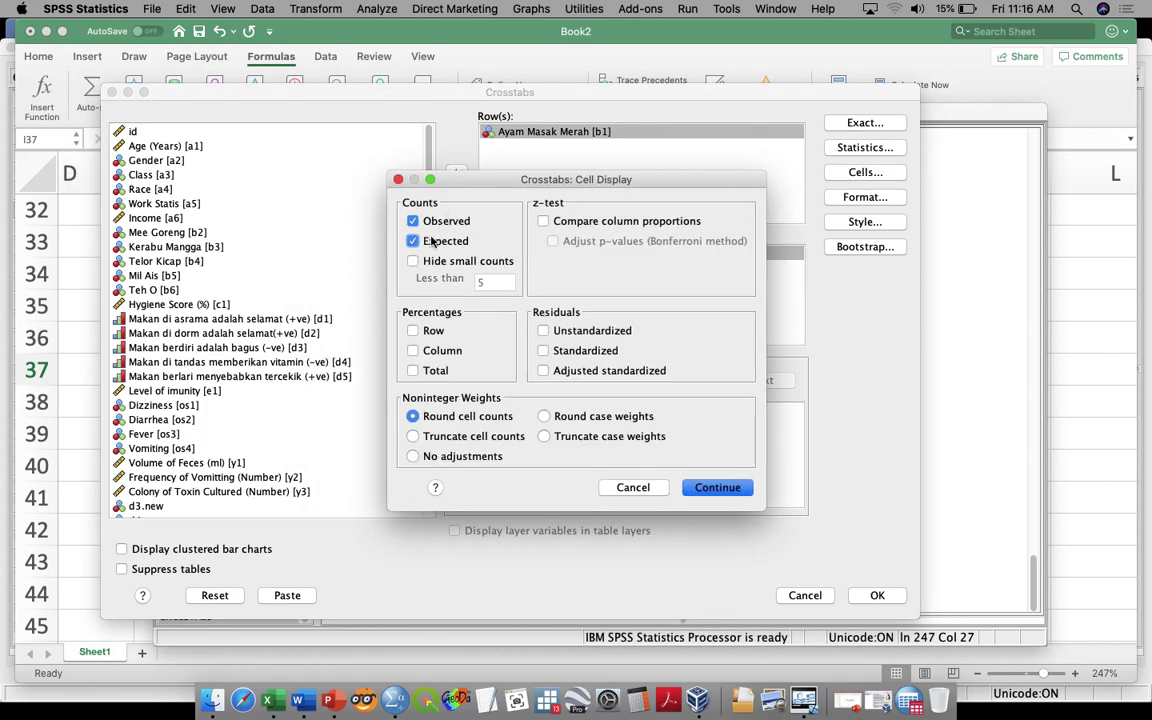
{"action": "left_click", "coordinate": [418, 352]}
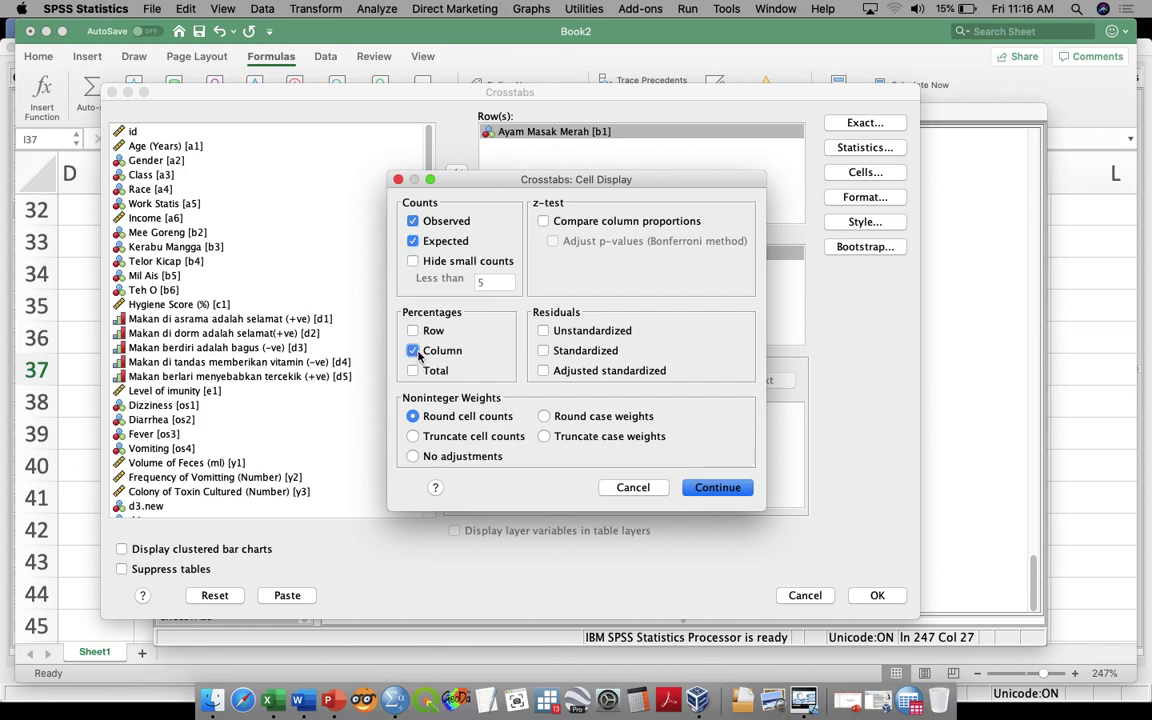
{"action": "left_click", "coordinate": [740, 491]}
{"action": "left_click", "coordinate": [286, 596]}
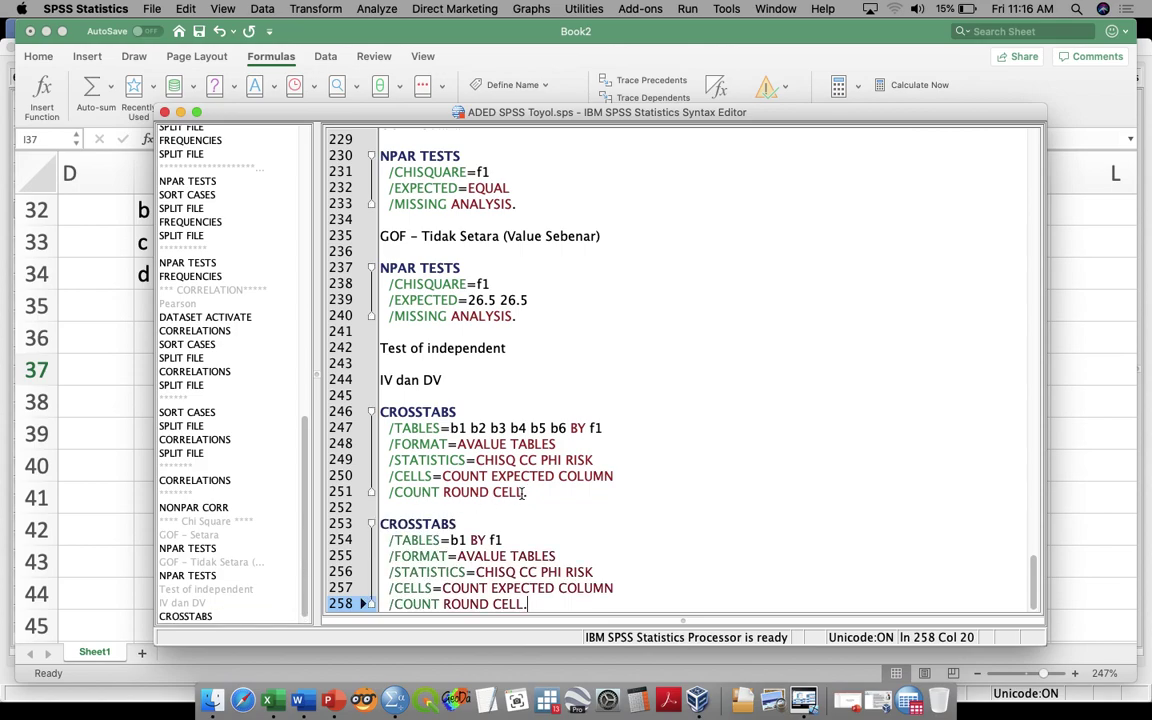
Delete the older CROSSTABS block under "IV dan DV", leaving only the newly pasted one
{"action": "left_click_drag", "start_coordinate": [539, 496], "coordinate": [384, 410]}
{"action": "key", "text": "BackSpace"}
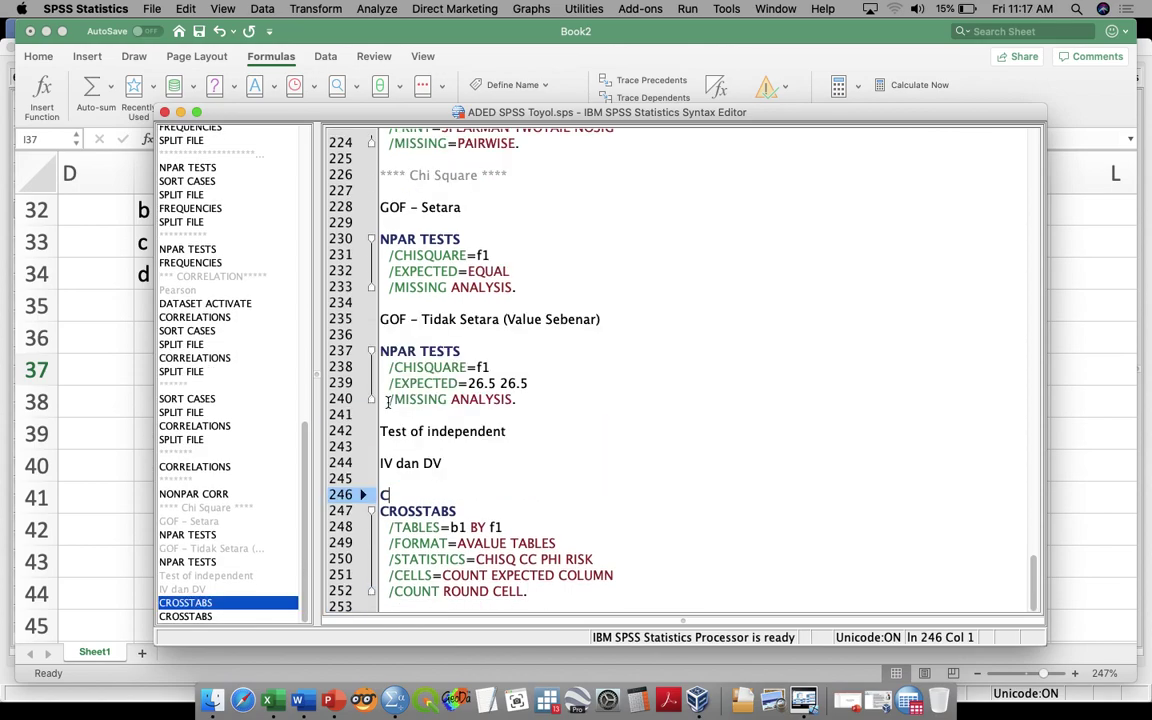
{"action": "key", "text": "BackSpace"}
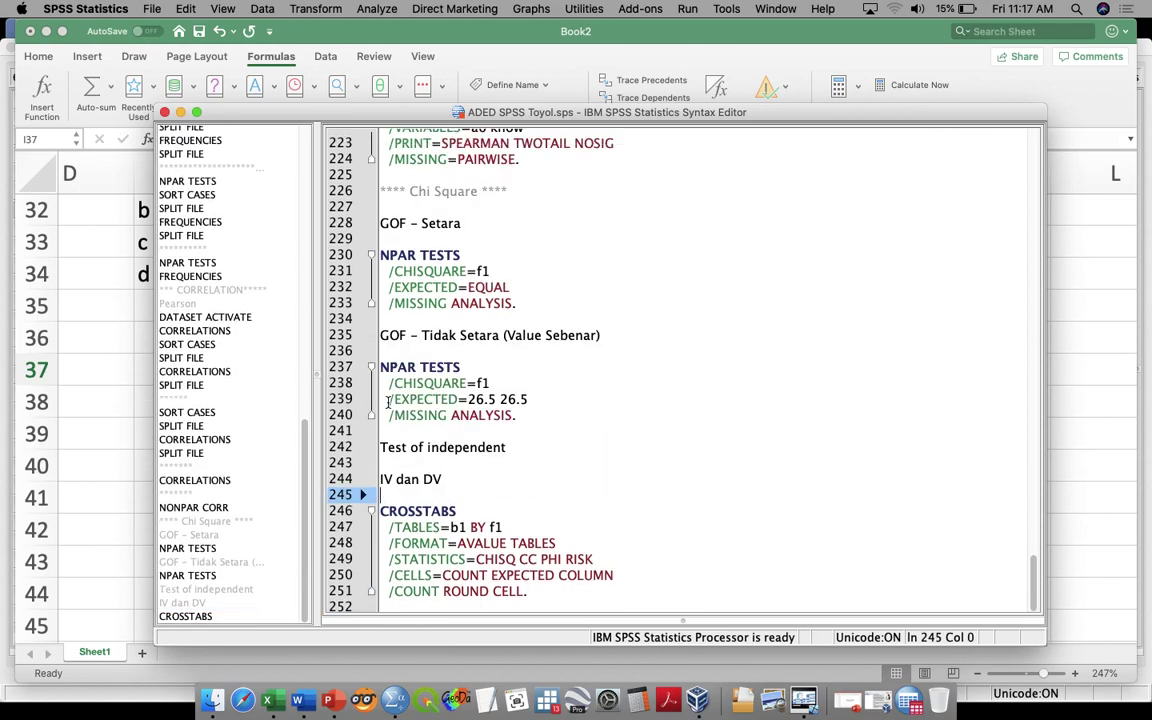
Add the variables b2 b3 b4 b5 b6 after b1 in the TABLES line of the CROSSTABS syntax
{"action": "left_click", "coordinate": [469, 524]}
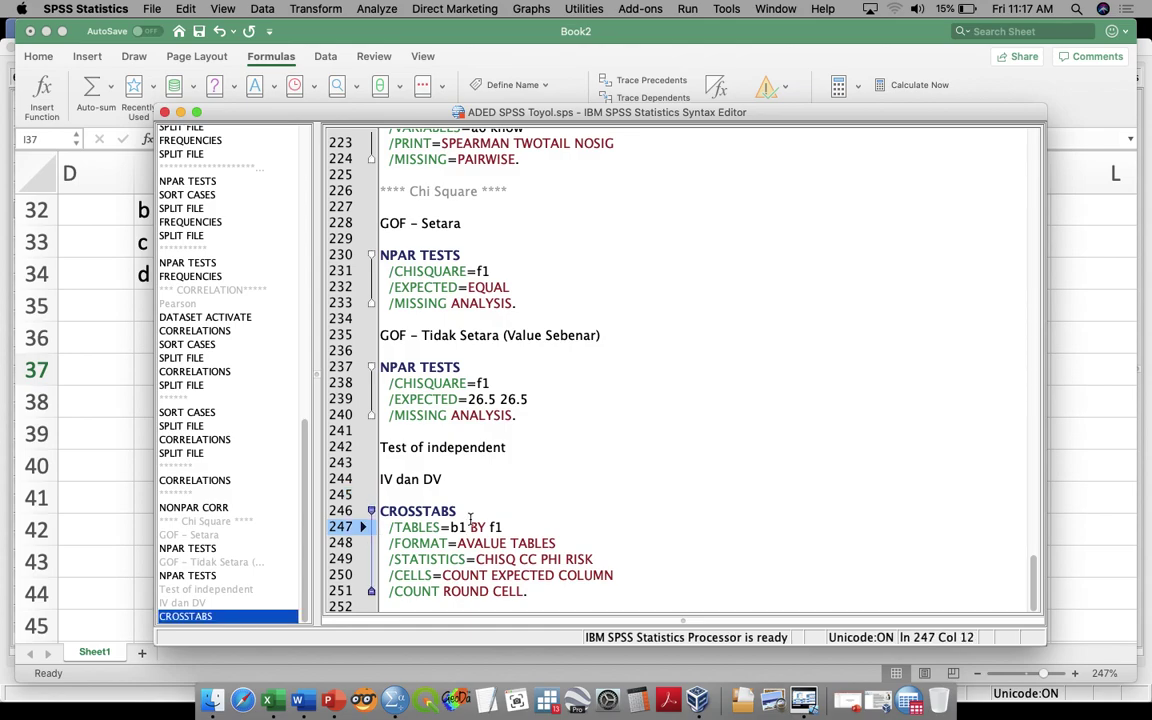
{"action": "type", "text": "b2 b3 b"}
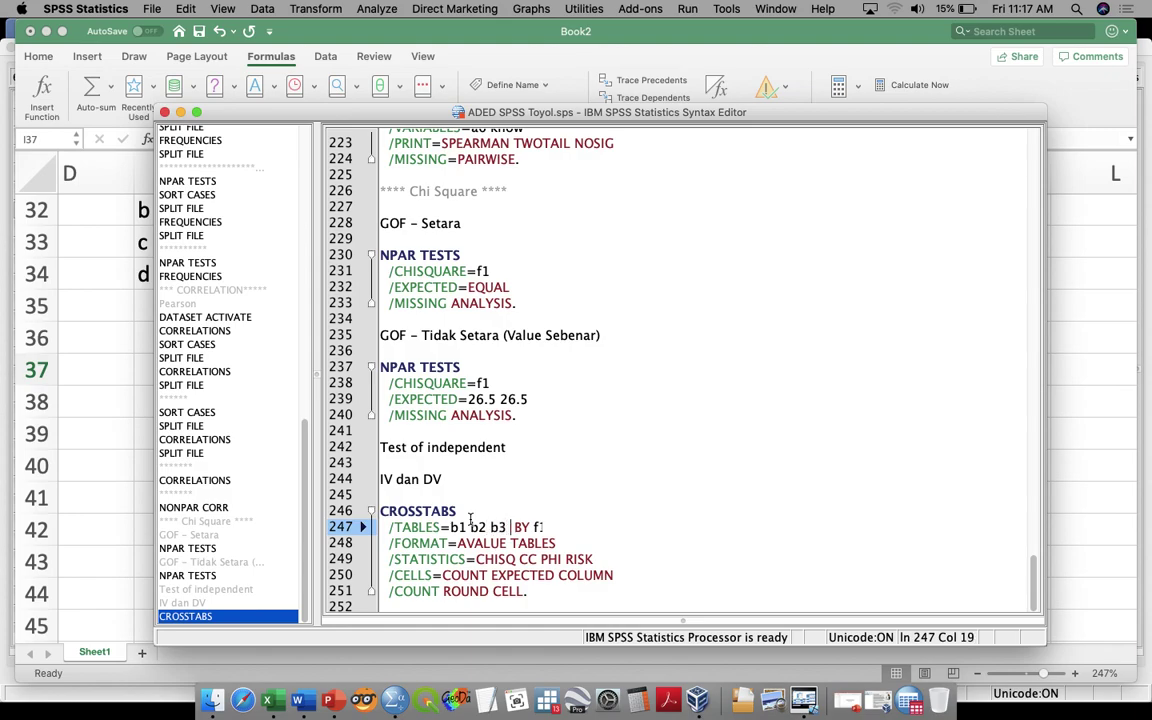
{"action": "type", "text": "4 b5 b"}
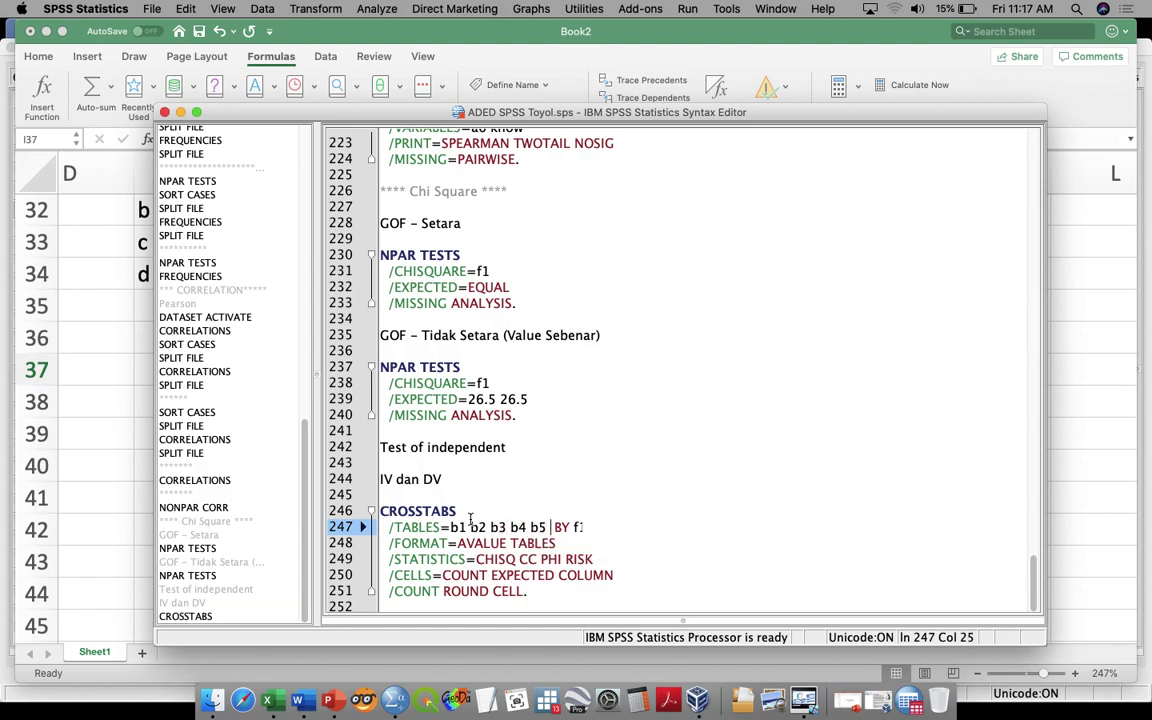
{"action": "type", "text": "6"}
Run the whole CROSSTABS block, from its command line through the COUNT ROUND CELL line
{"action": "left_click", "coordinate": [438, 607]}
{"action": "key", "text": "shift+Up"}
{"action": "key", "text": "shift+Up"}
{"action": "key", "text": "shift+Up"}
{"action": "key", "text": "shift+Up"}
{"action": "key", "text": "shift+Up"}
{"action": "key", "text": "shift+Up"}
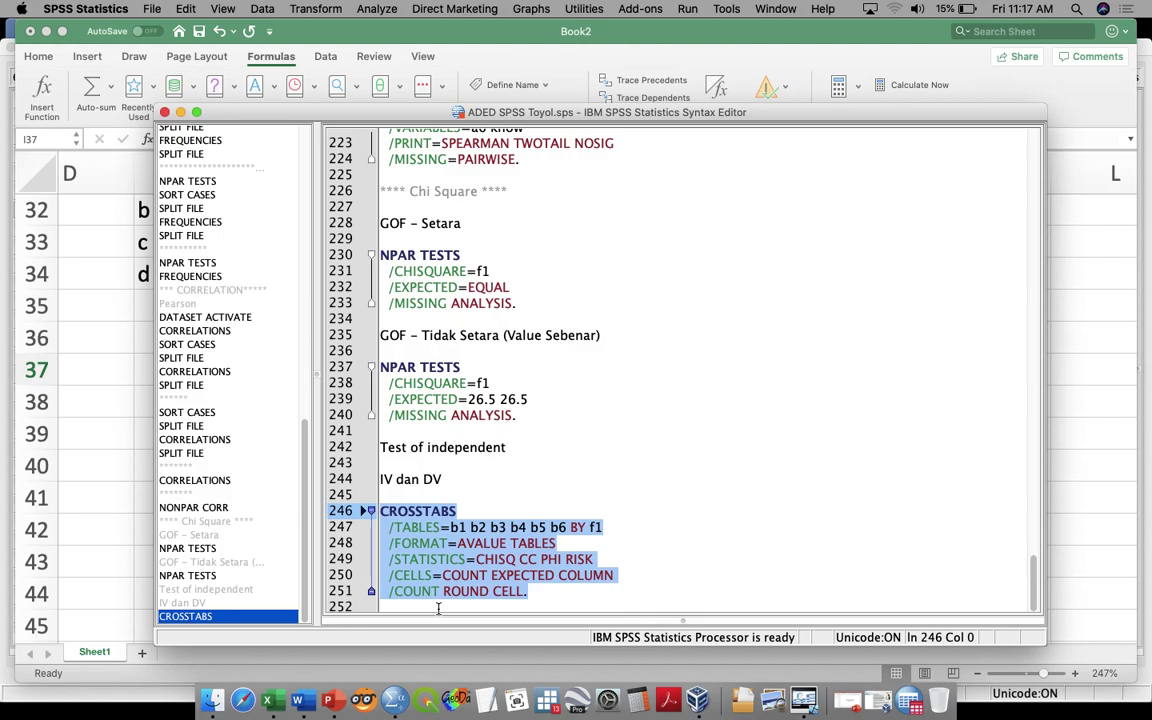
{"action": "key", "text": "super+r"}
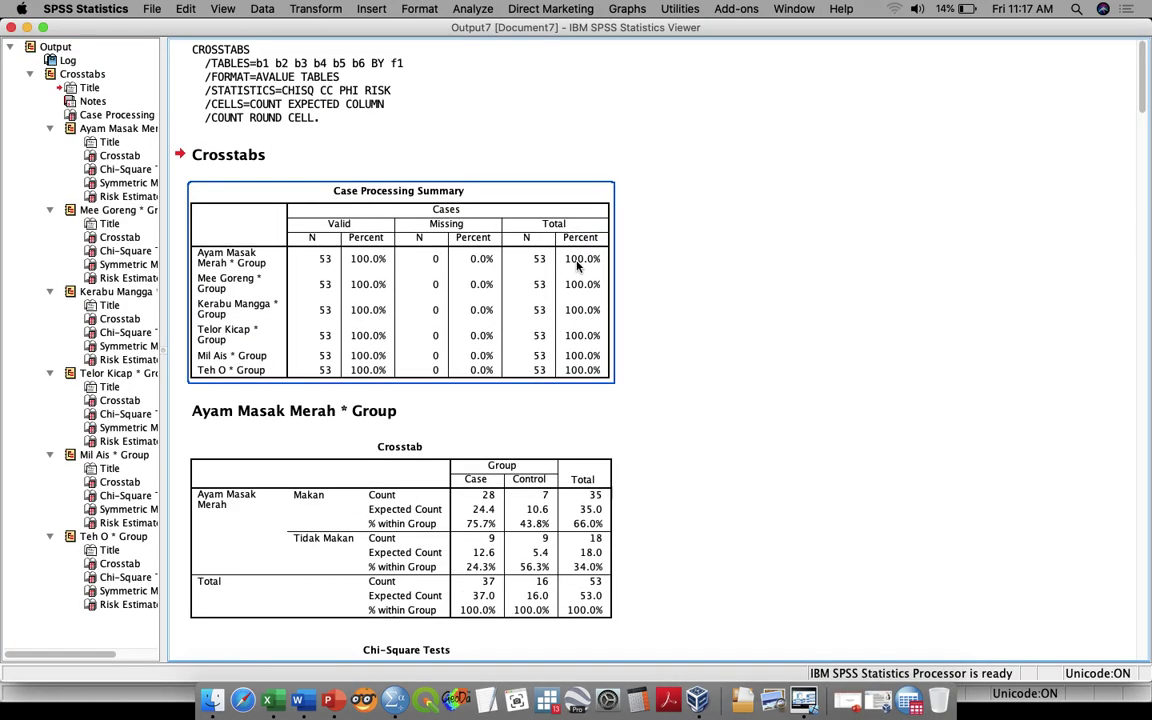
Switch to StatCalc to view the Strata 1 table, and review the Ayam Masak Merah results in the SPSS output
{"action": "left_click", "coordinate": [505, 250]}
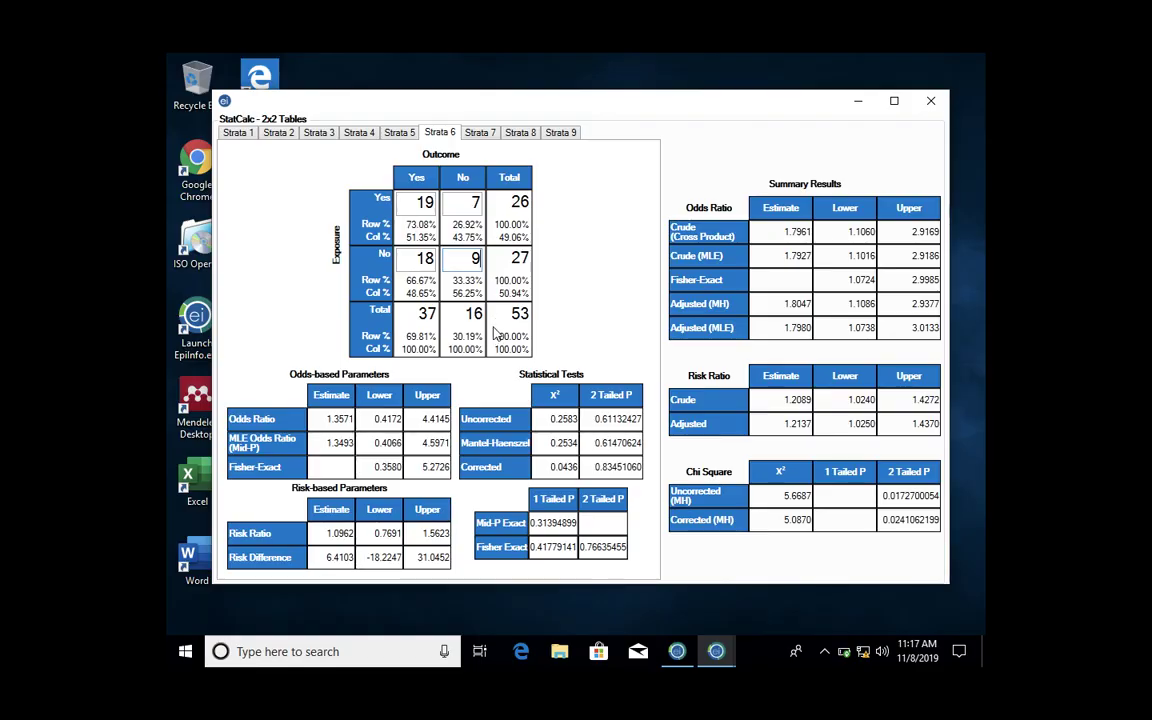
{"action": "left_click", "coordinate": [240, 133]}
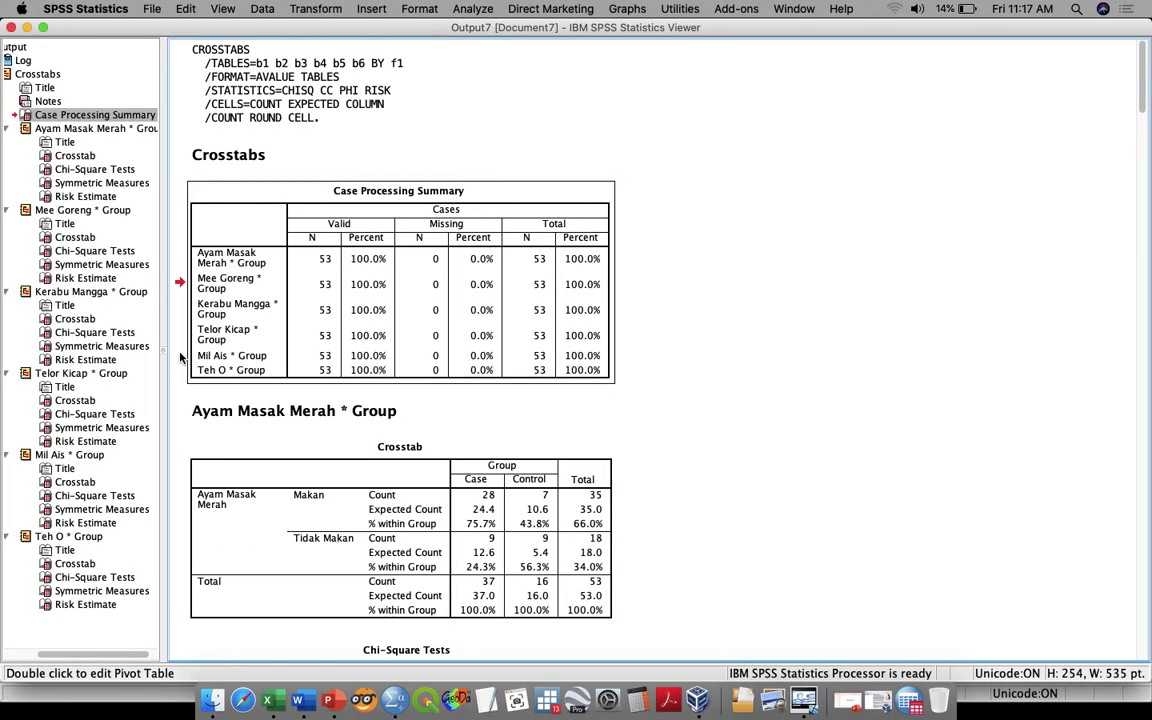
{"action": "scroll", "coordinate": [181, 357], "scroll_direction": "down", "scroll_amount": 5}
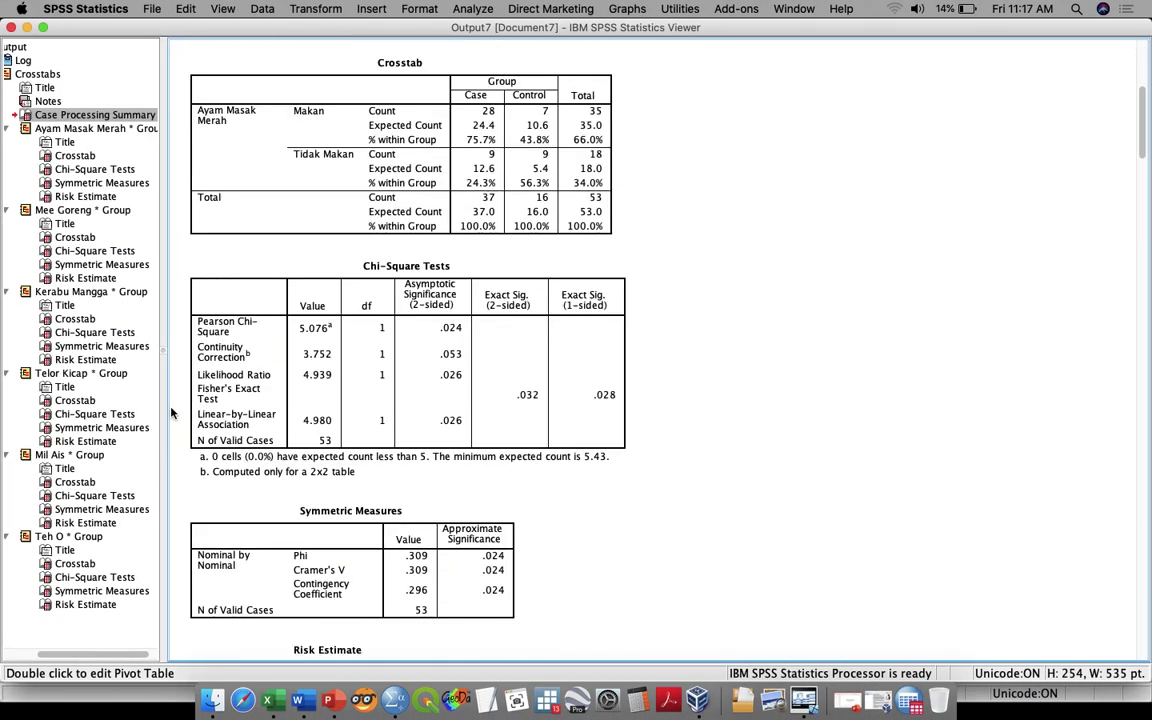
{"action": "scroll", "coordinate": [171, 412], "scroll_direction": "down", "scroll_amount": 15}
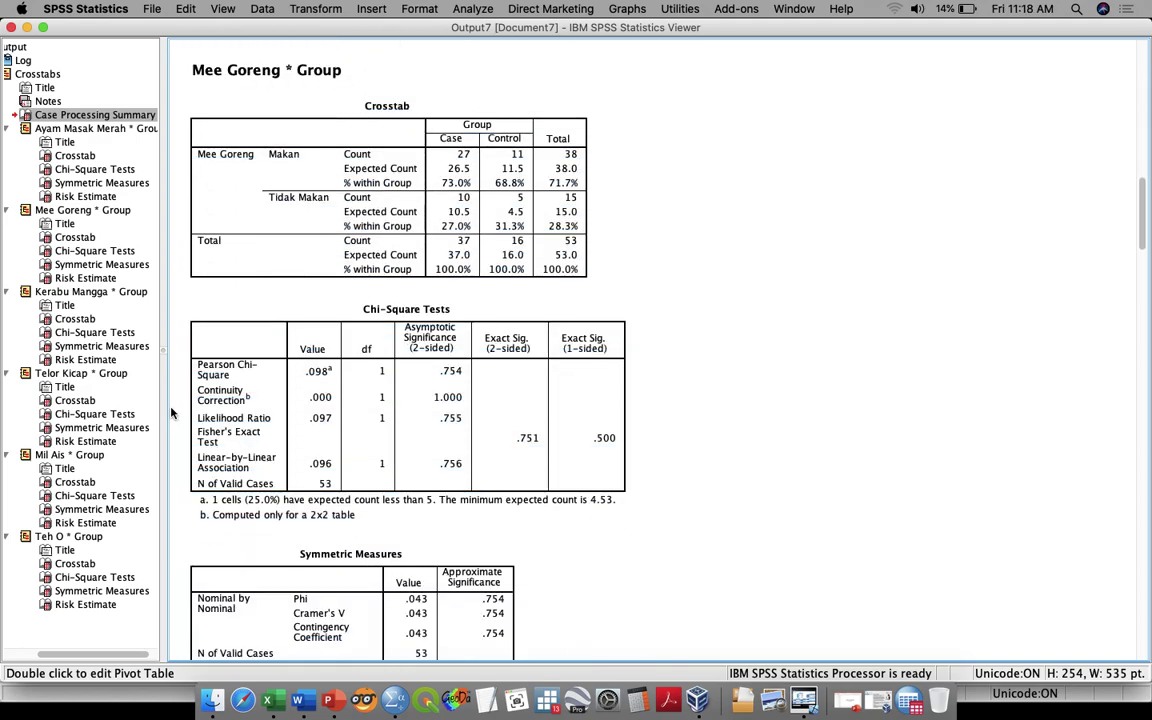
Examine the expected counts in the Mee Goreng crosstab and the Pearson and Fisher's exact significance in its chi-square tests
{"action": "left_click", "coordinate": [300, 242]}
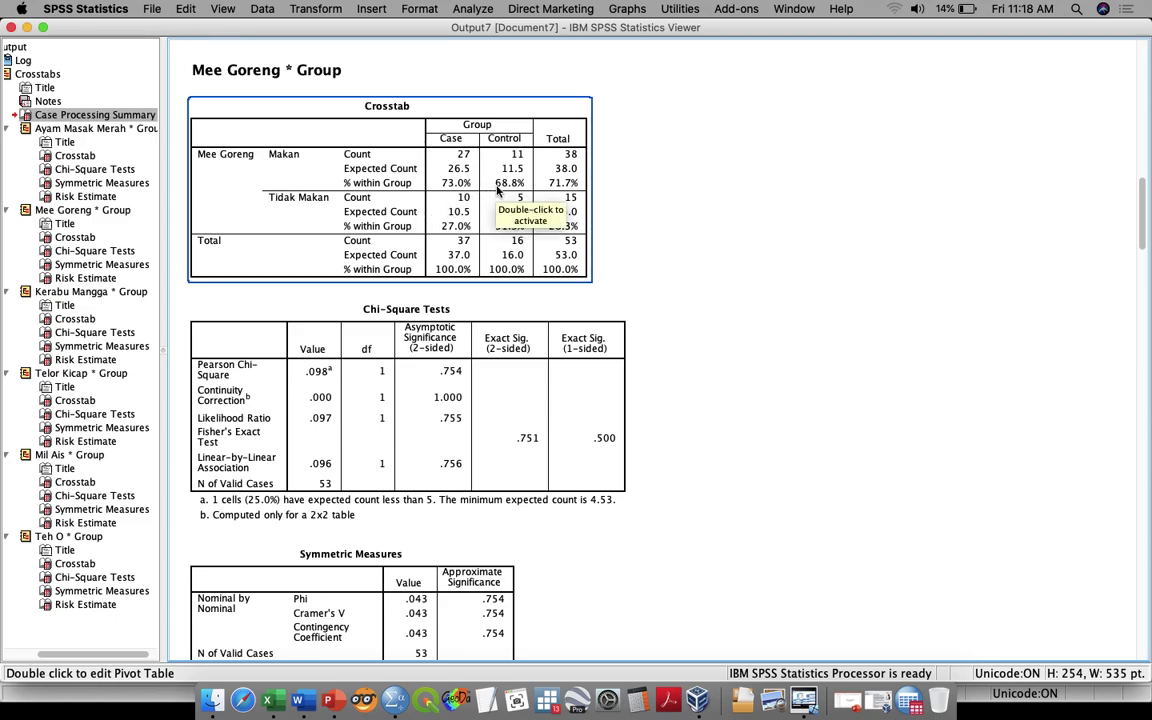
{"action": "left_click", "coordinate": [591, 238]}
{"action": "left_click", "coordinate": [584, 238]}
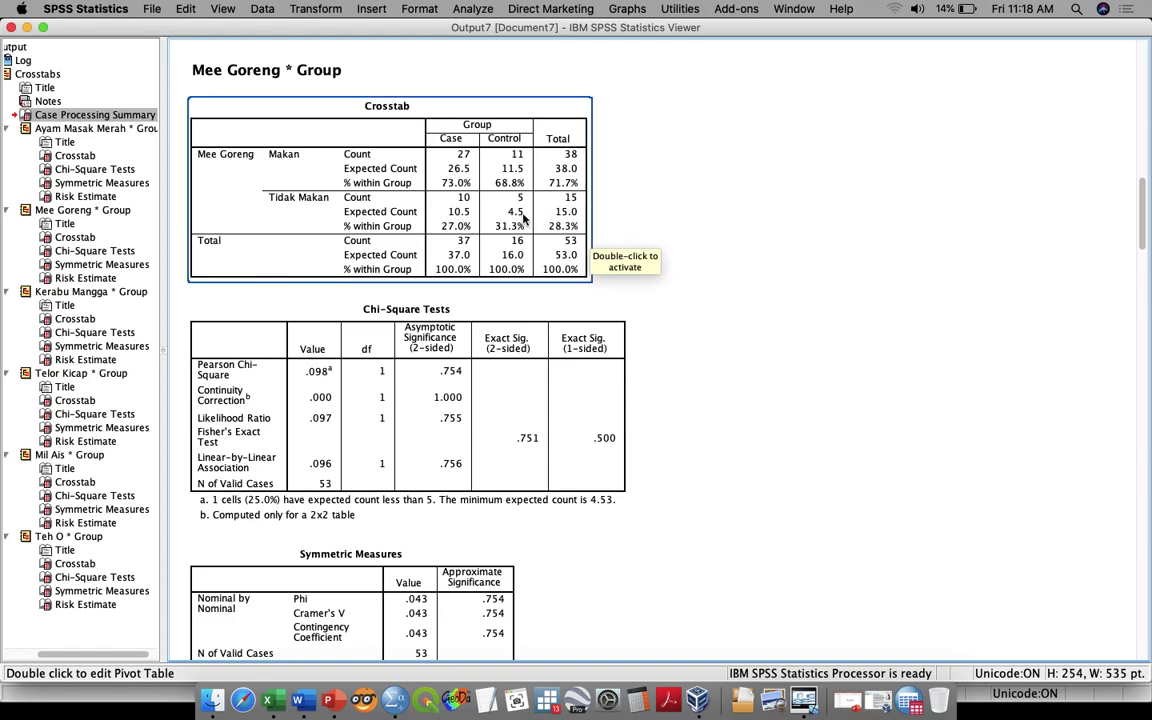
{"action": "left_click", "coordinate": [513, 318]}
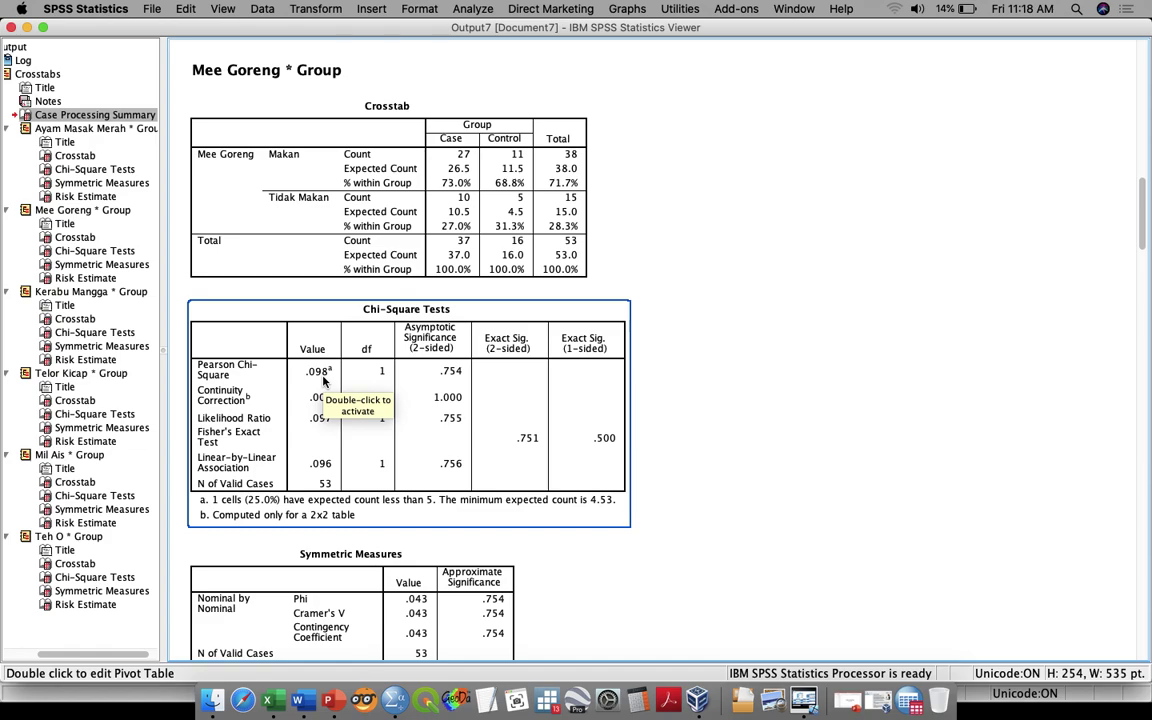
{"action": "scroll", "coordinate": [323, 381], "scroll_direction": "down", "scroll_amount": 3}
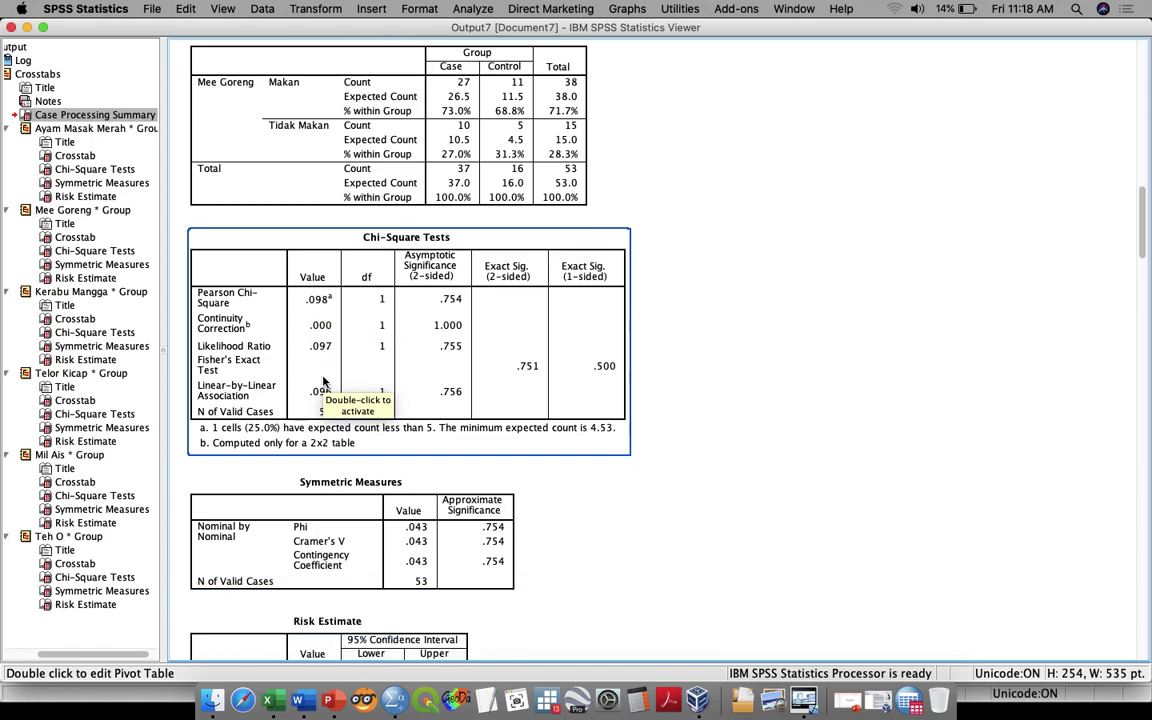
{"action": "left_click", "coordinate": [515, 391]}
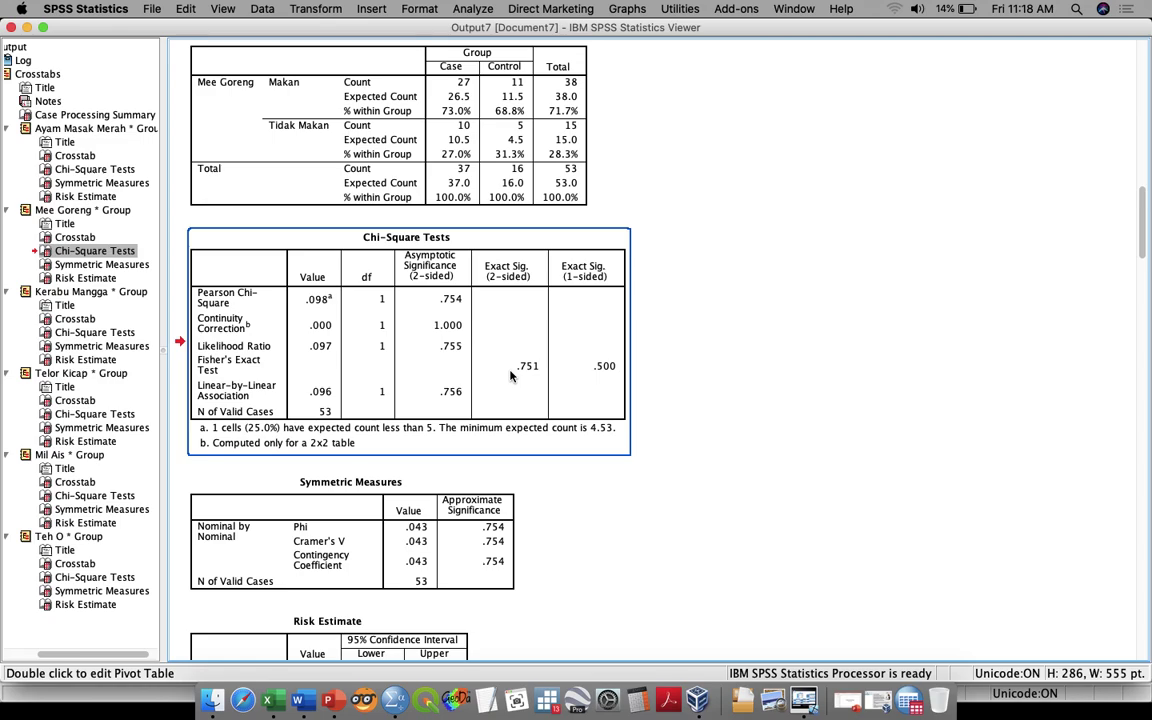
Examine the Mee Goreng risk estimate and the chi-square and risk tables for Kerabu Mangga, Telor Kicap and Mil Ais
{"action": "scroll", "coordinate": [511, 376], "scroll_direction": "down", "scroll_amount": 5}
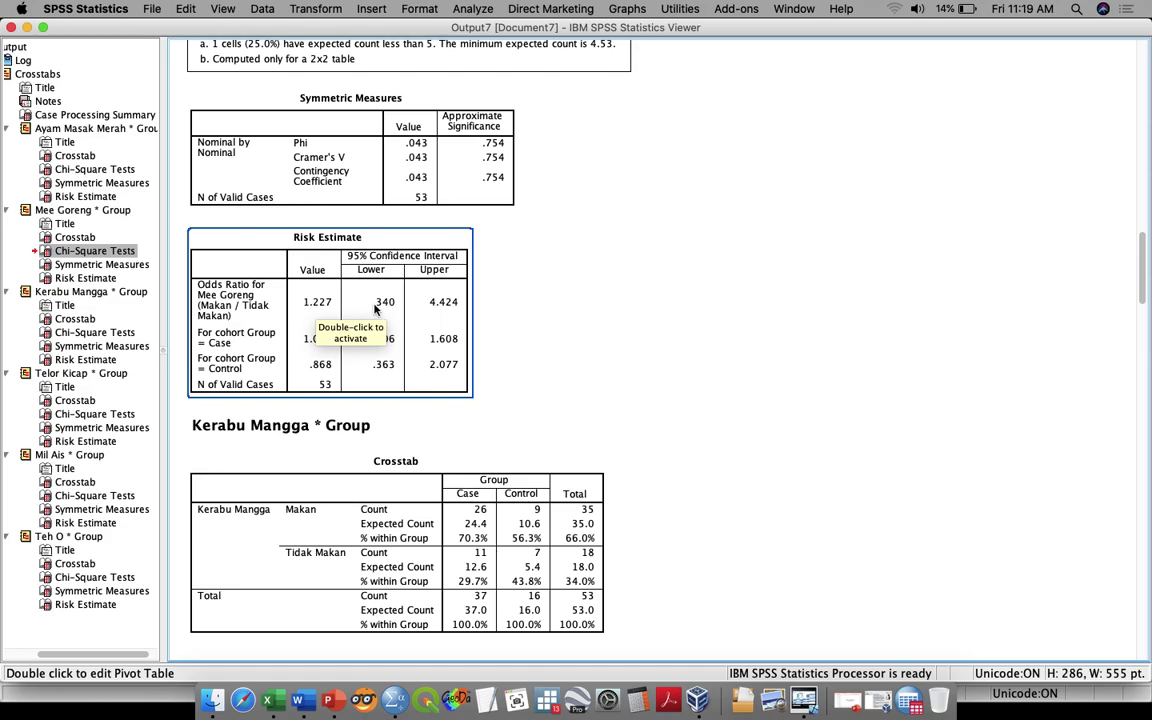
{"action": "scroll", "coordinate": [466, 490], "scroll_direction": "down", "scroll_amount": 6}
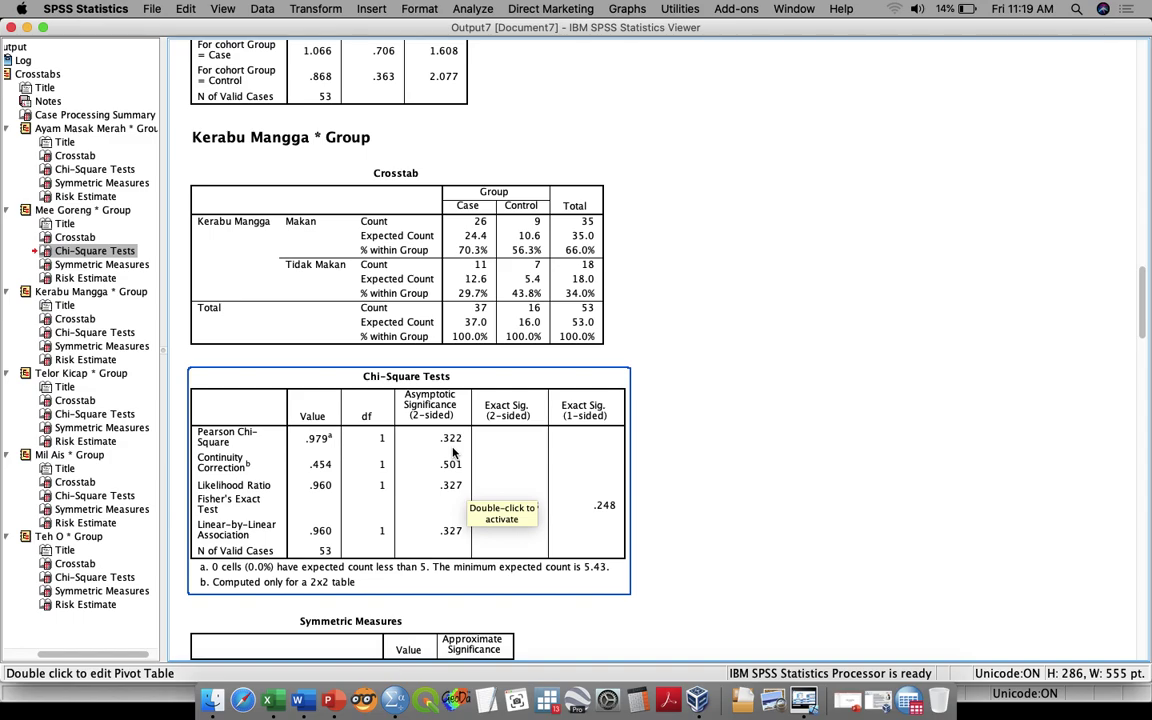
{"action": "scroll", "coordinate": [452, 452], "scroll_direction": "down", "scroll_amount": 3}
{"action": "scroll", "coordinate": [452, 452], "scroll_direction": "down", "scroll_amount": 1}
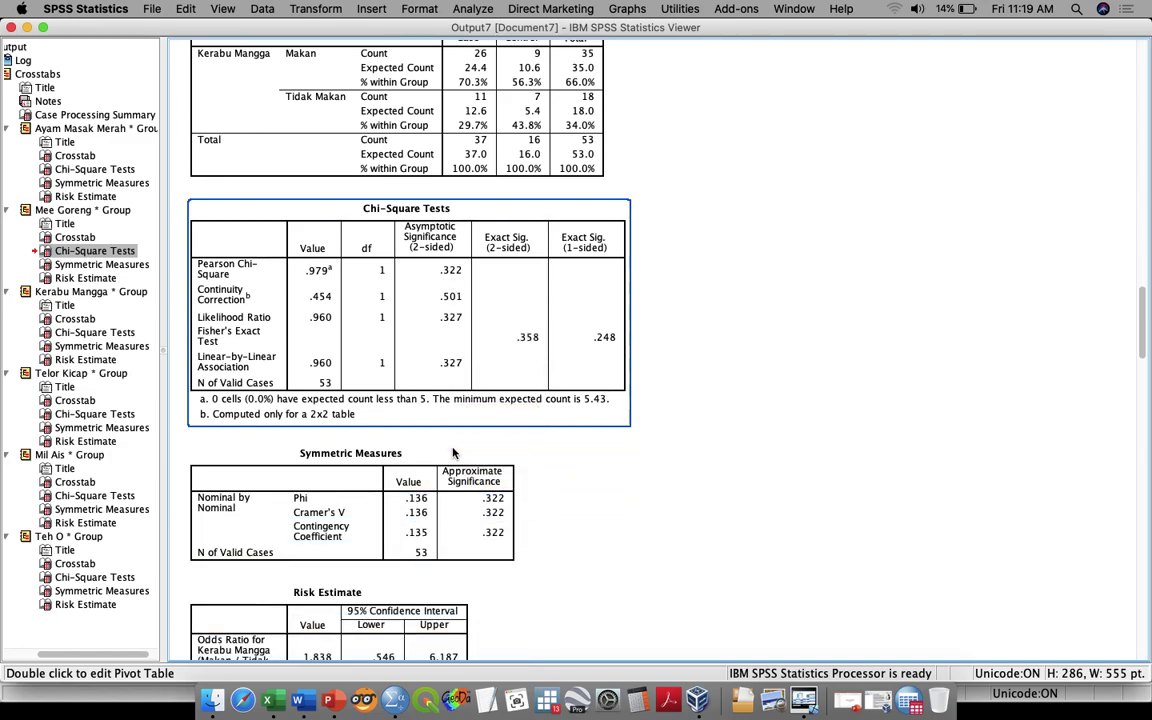
{"action": "scroll", "coordinate": [428, 298], "scroll_direction": "down", "scroll_amount": 3}
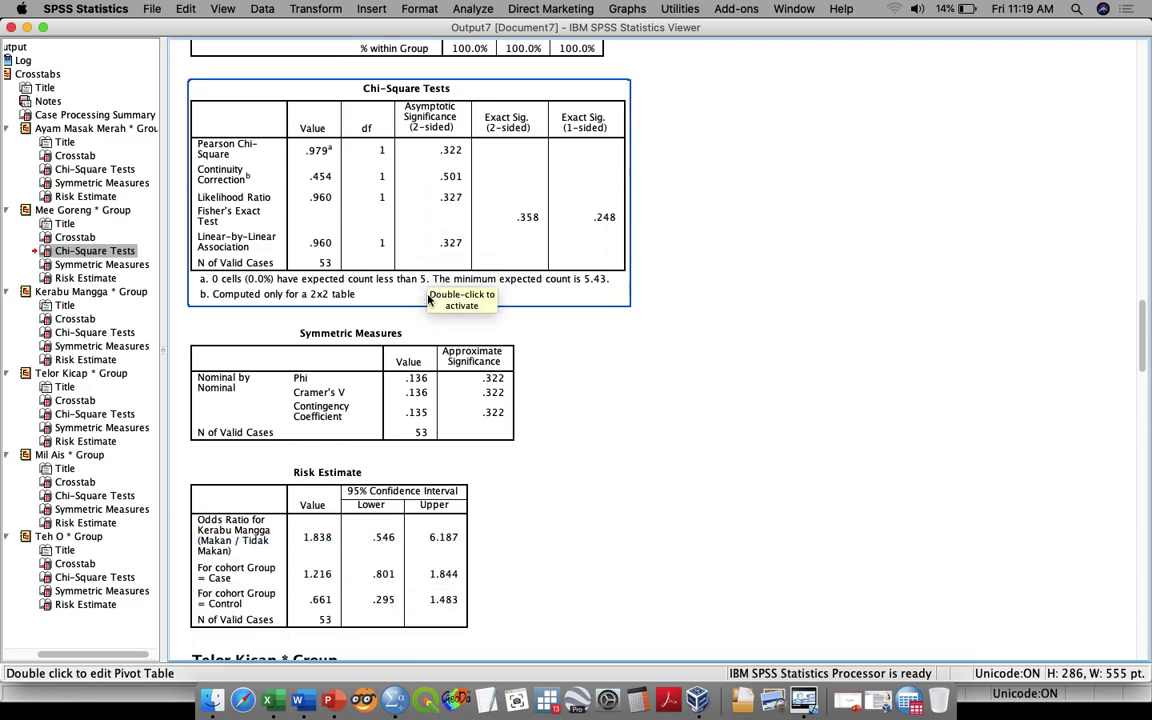
{"action": "scroll", "coordinate": [398, 530], "scroll_direction": "down", "scroll_amount": 10}
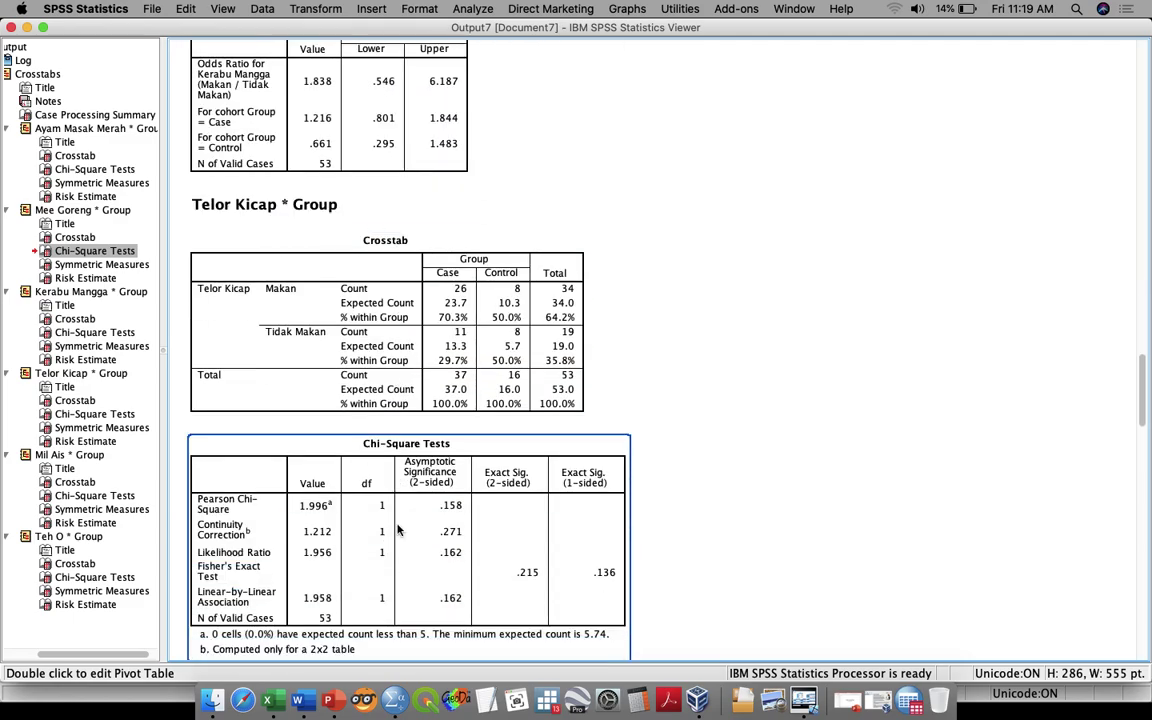
{"action": "scroll", "coordinate": [423, 510], "scroll_direction": "down", "scroll_amount": 14}
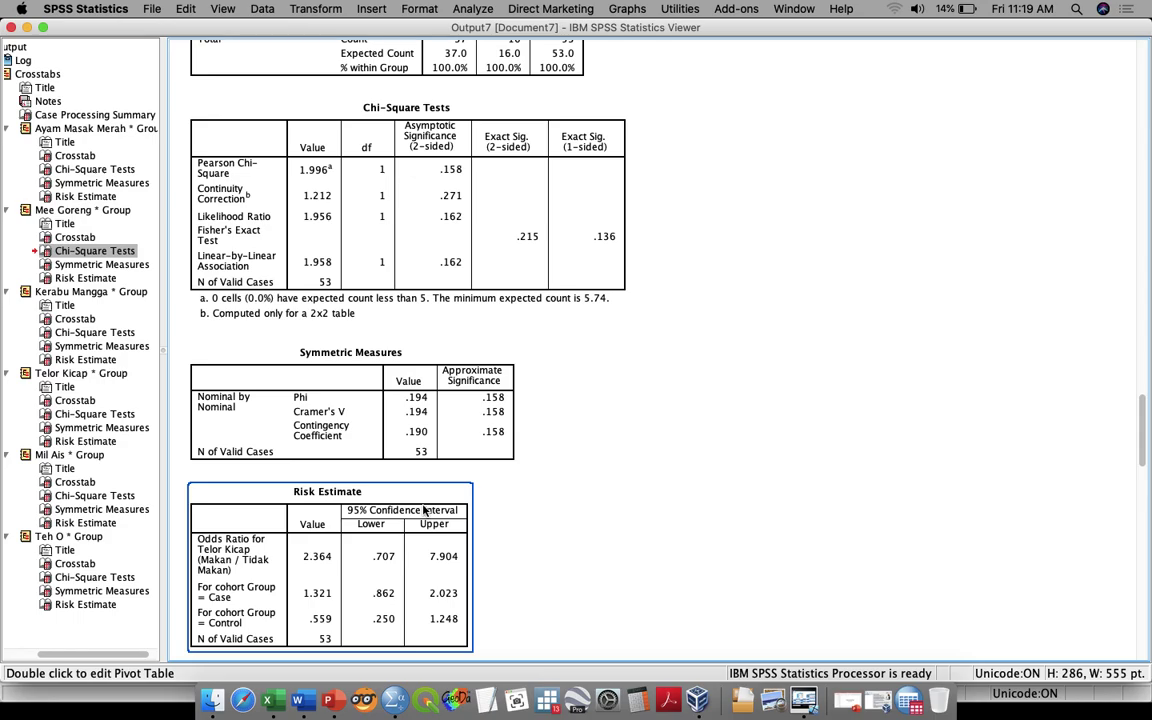
{"action": "scroll", "coordinate": [423, 510], "scroll_direction": "down", "scroll_amount": 5}
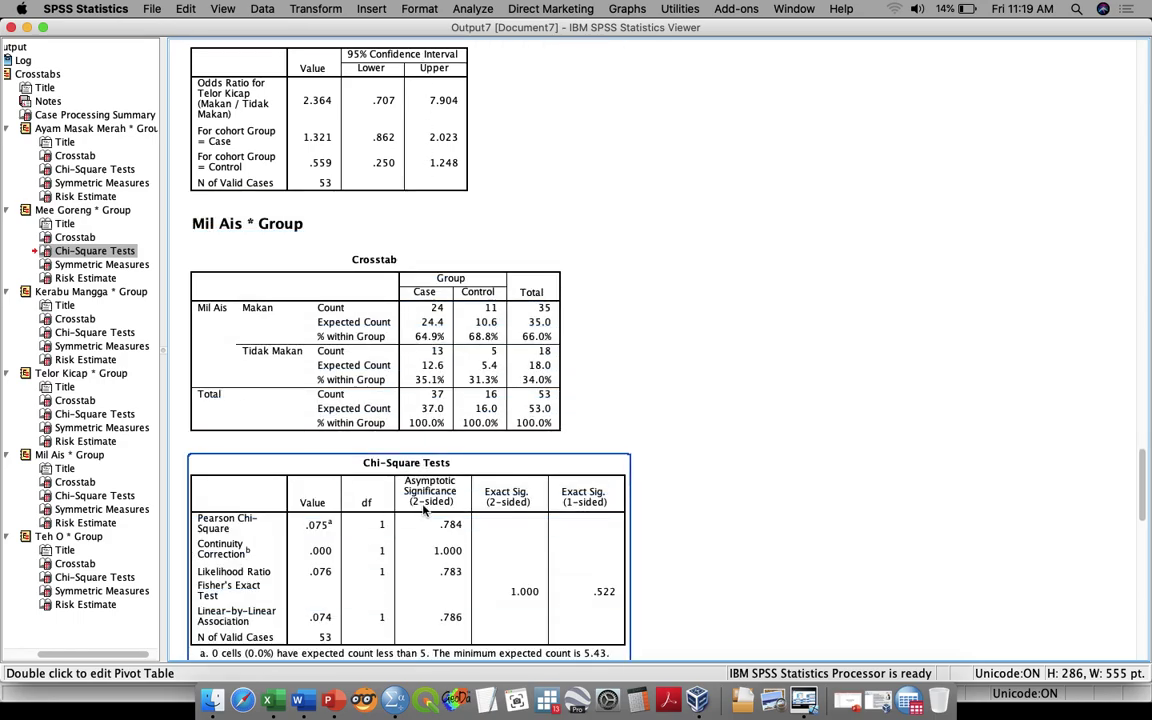
{"action": "scroll", "coordinate": [451, 468], "scroll_direction": "down", "scroll_amount": 15}
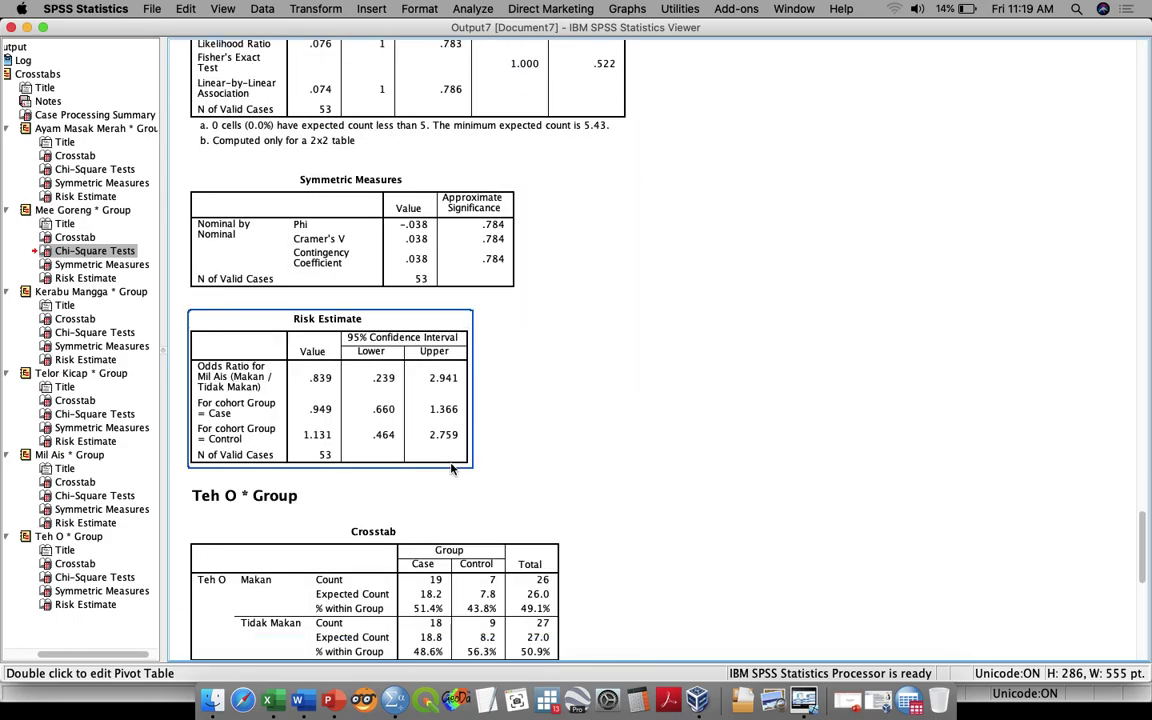
Switch to StatCalc and examine the 2x2 tables, odds ratios and statistical tests for Strata 2 through 6, ending back on Strata 1
{"action": "scroll", "coordinate": [451, 468], "scroll_direction": "down", "scroll_amount": 8}
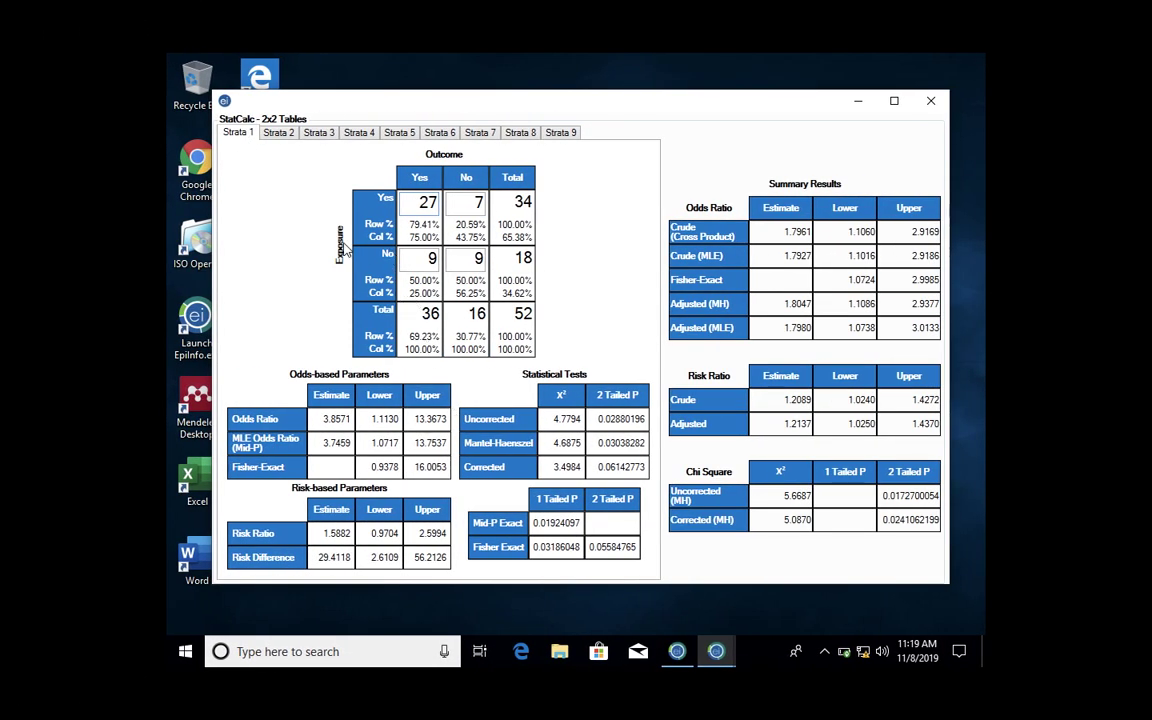
{"action": "left_click", "coordinate": [278, 136]}
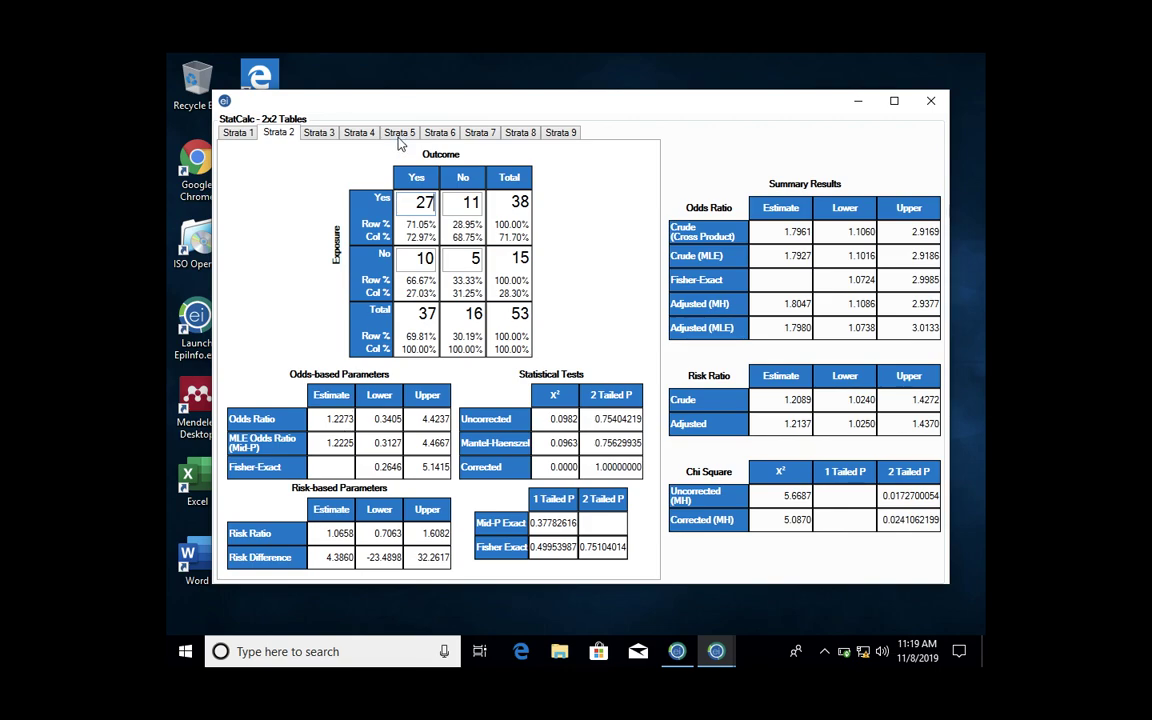
{"action": "left_click", "coordinate": [333, 135]}
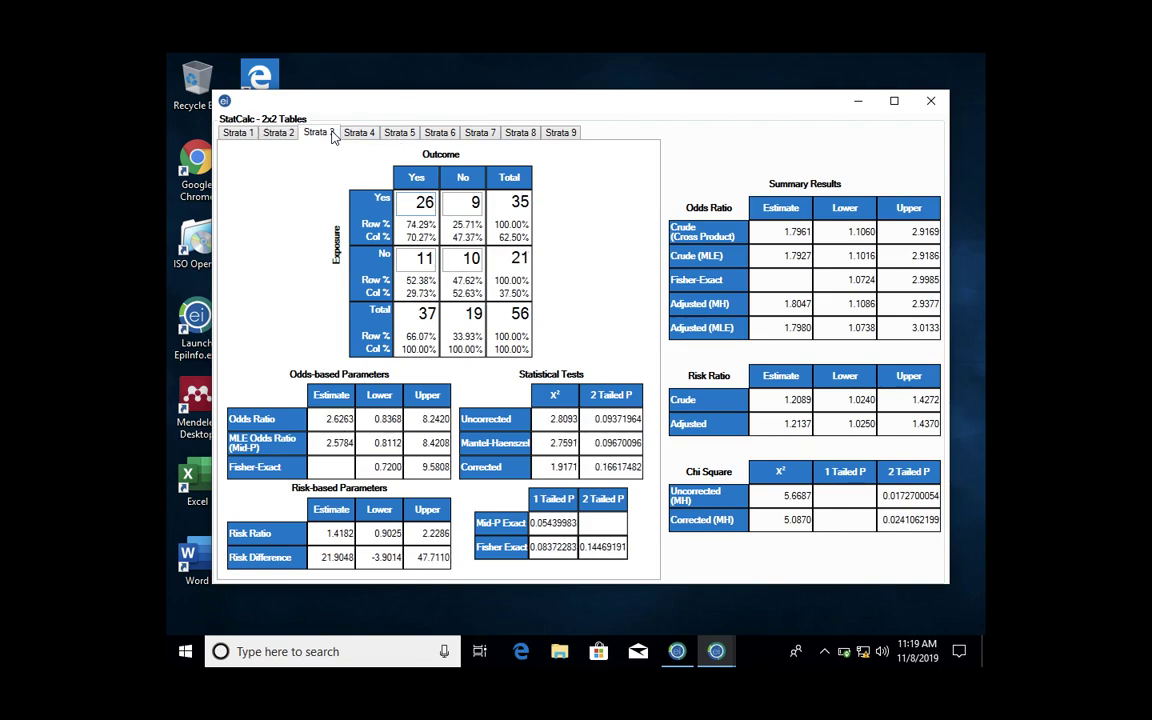
{"action": "left_click", "coordinate": [362, 134]}
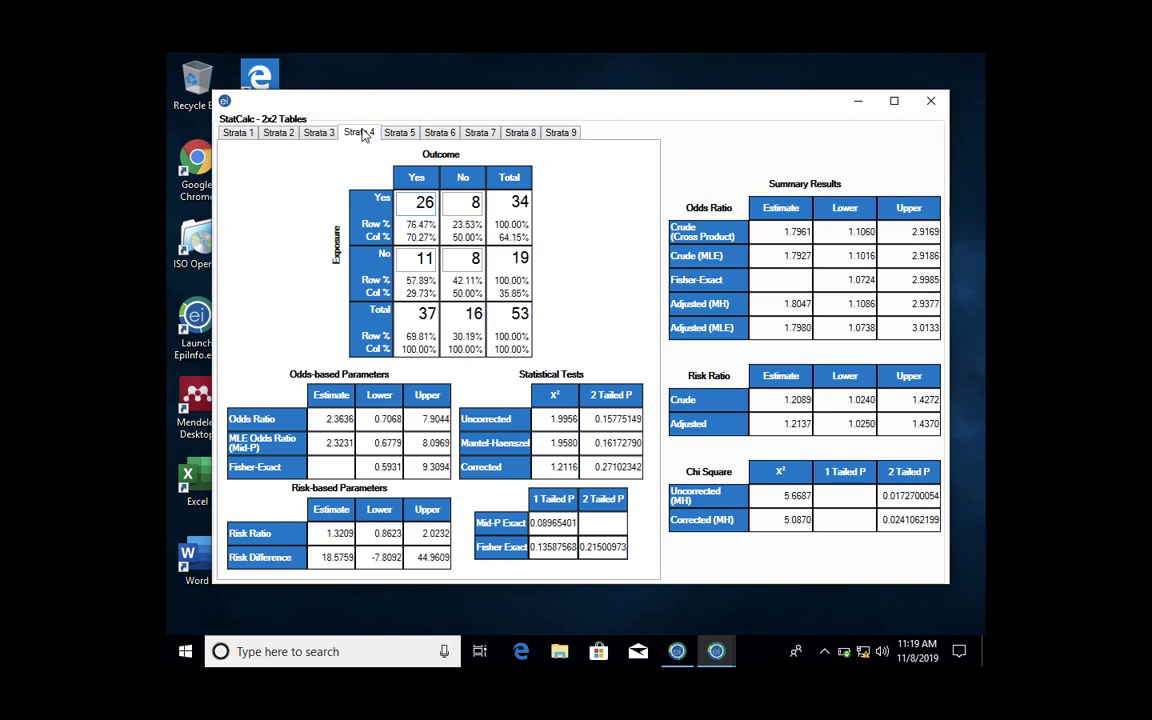
{"action": "left_click", "coordinate": [401, 135]}
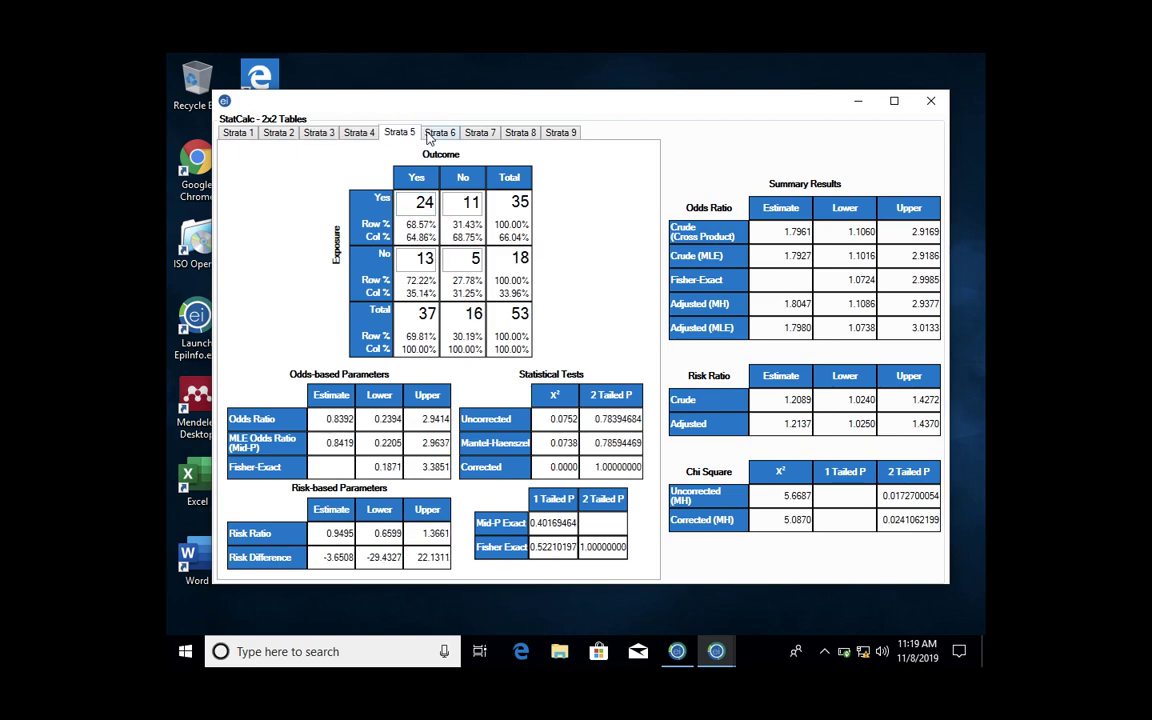
{"action": "left_click", "coordinate": [428, 138]}
{"action": "key", "text": "Right"}
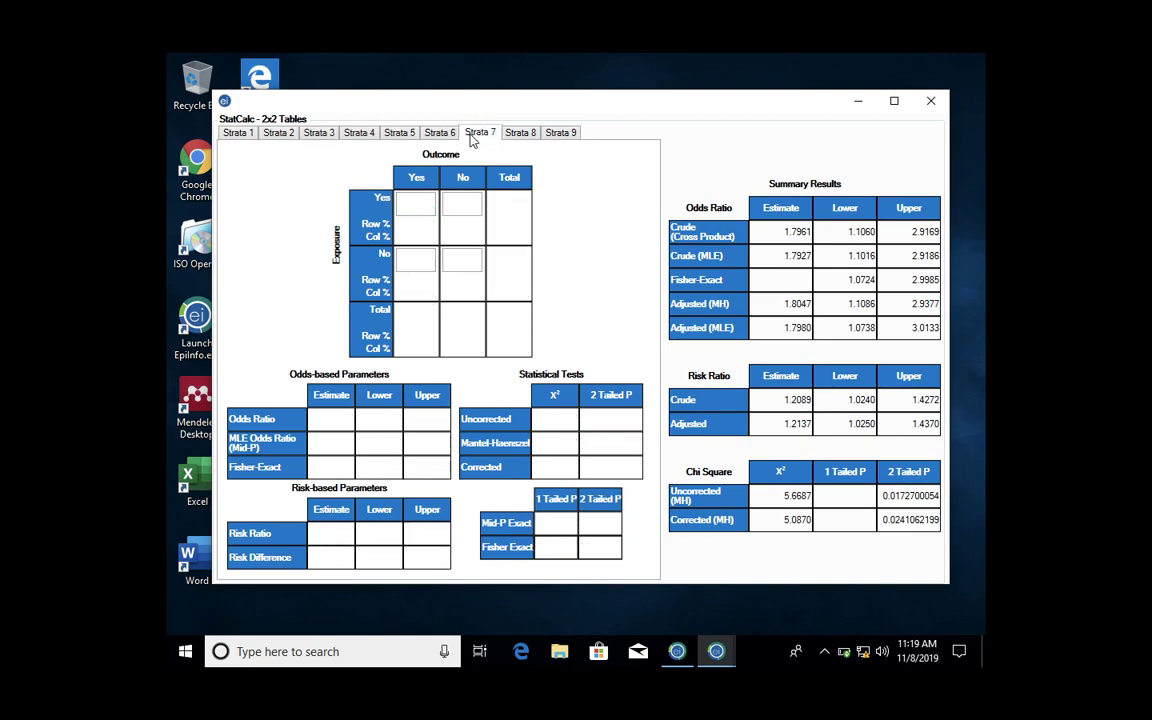
{"action": "left_click", "coordinate": [441, 134]}
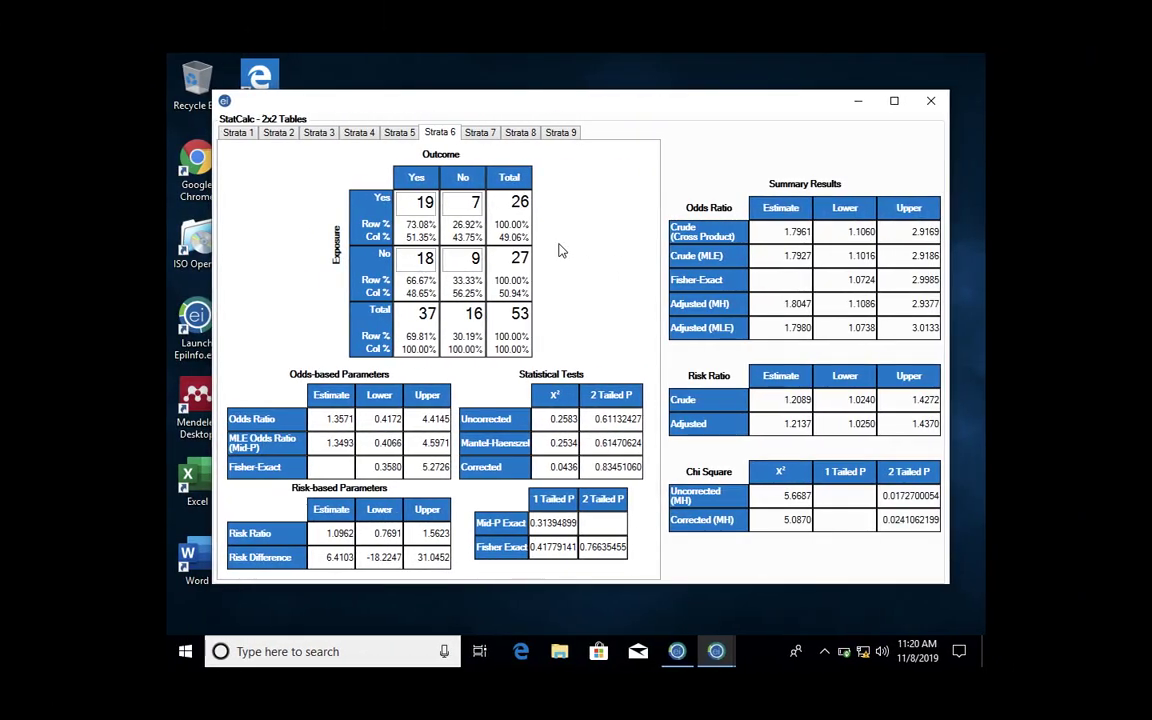
{"action": "left_click", "coordinate": [247, 138]}
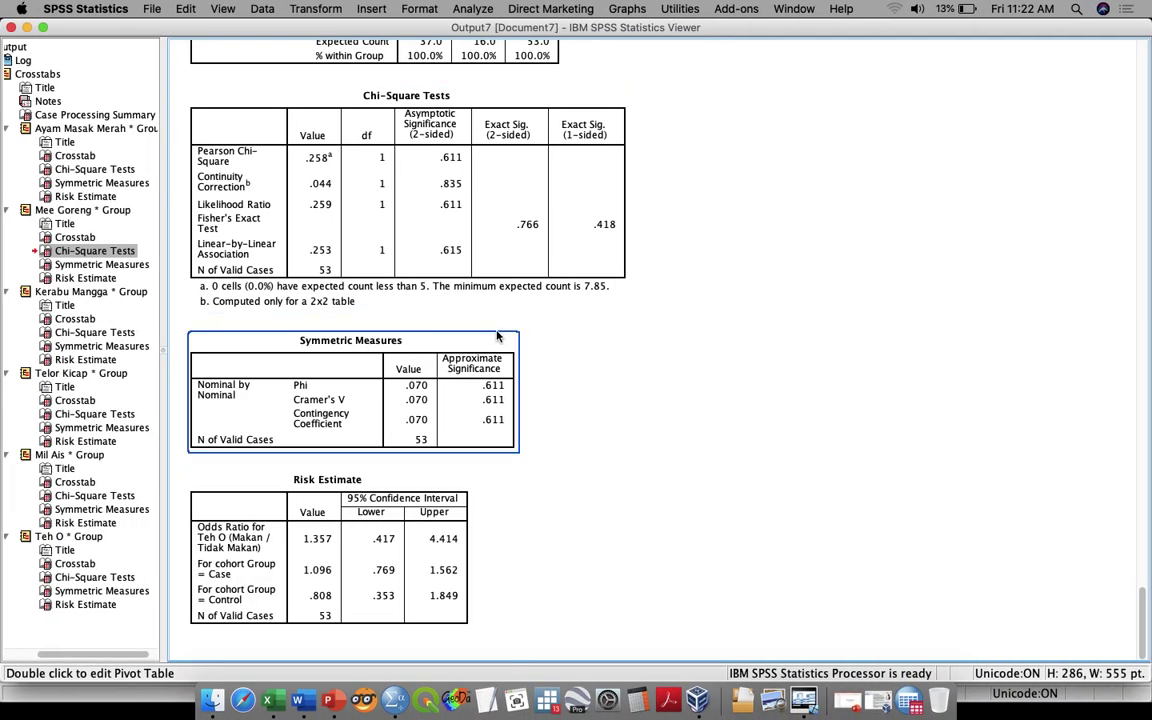
Review the Ayam Masak Merah crosstab and chi-square tests in the SPSS output, and minimize the output window
{"action": "scroll", "coordinate": [446, 296], "scroll_direction": "up", "scroll_amount": 20}
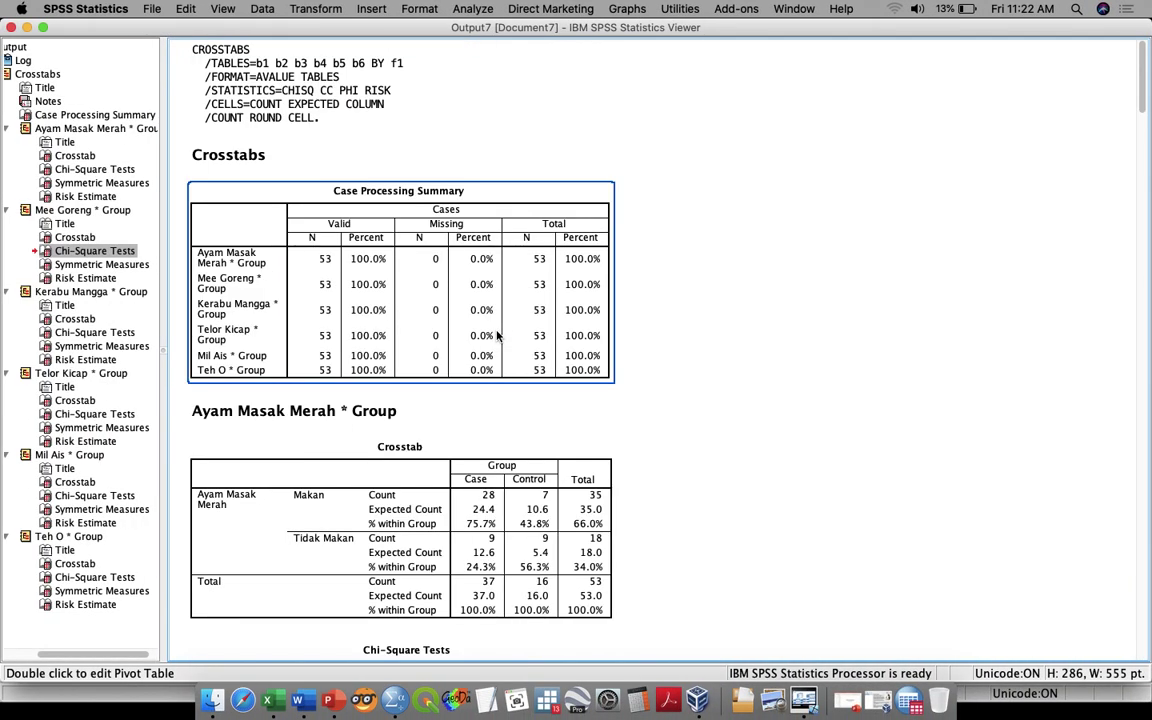
{"action": "scroll", "coordinate": [500, 336], "scroll_direction": "down", "scroll_amount": 10}
{"action": "scroll", "coordinate": [500, 330], "scroll_direction": "up", "scroll_amount": 4}
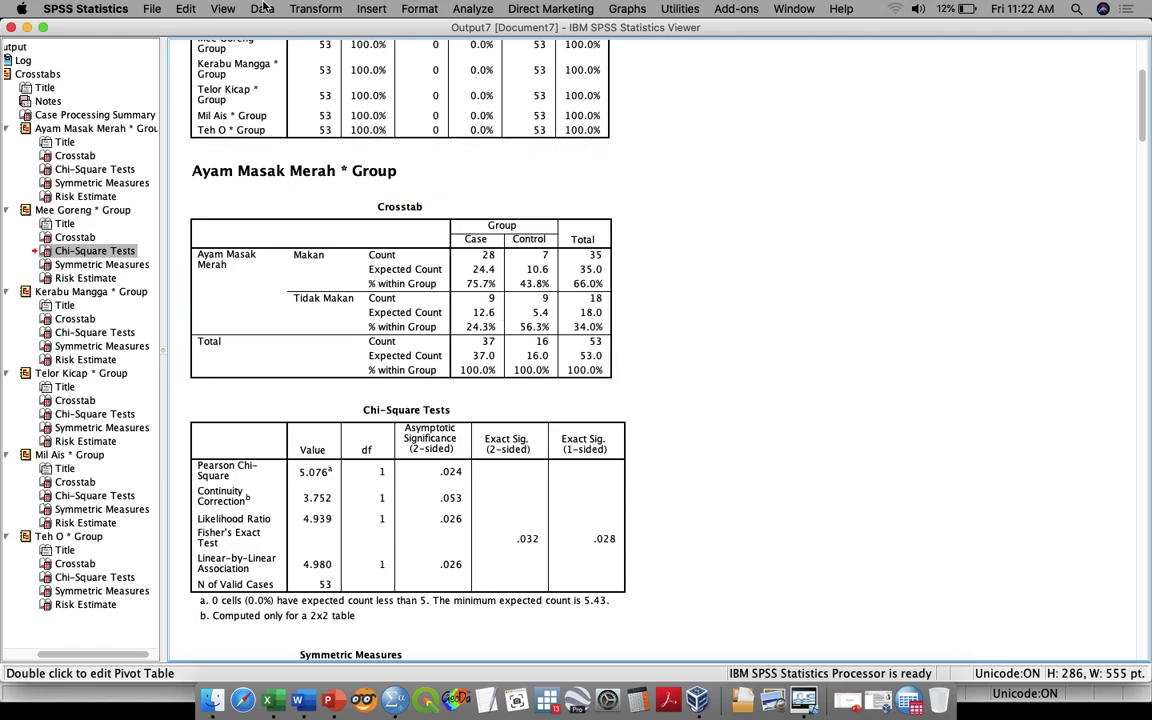
{"action": "left_click", "coordinate": [28, 29]}
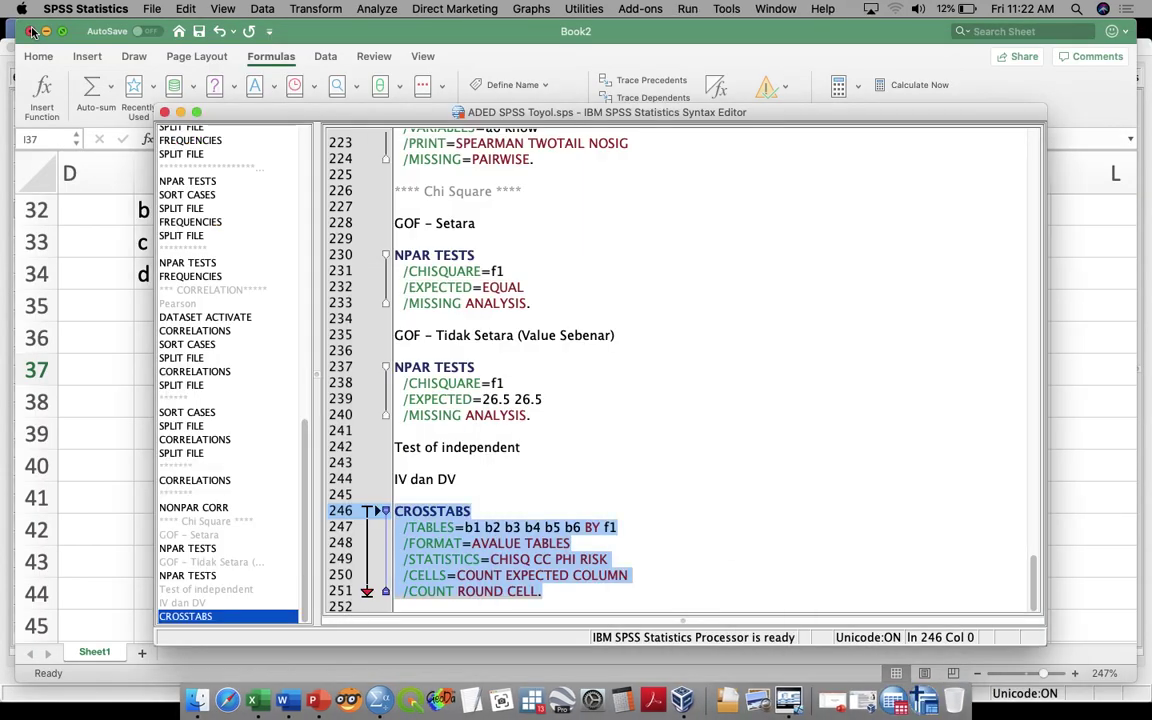
Start a new line in the syntax file below the COUNT ROUND CELL line of the CROSSTABS block
{"action": "left_click", "coordinate": [568, 580]}
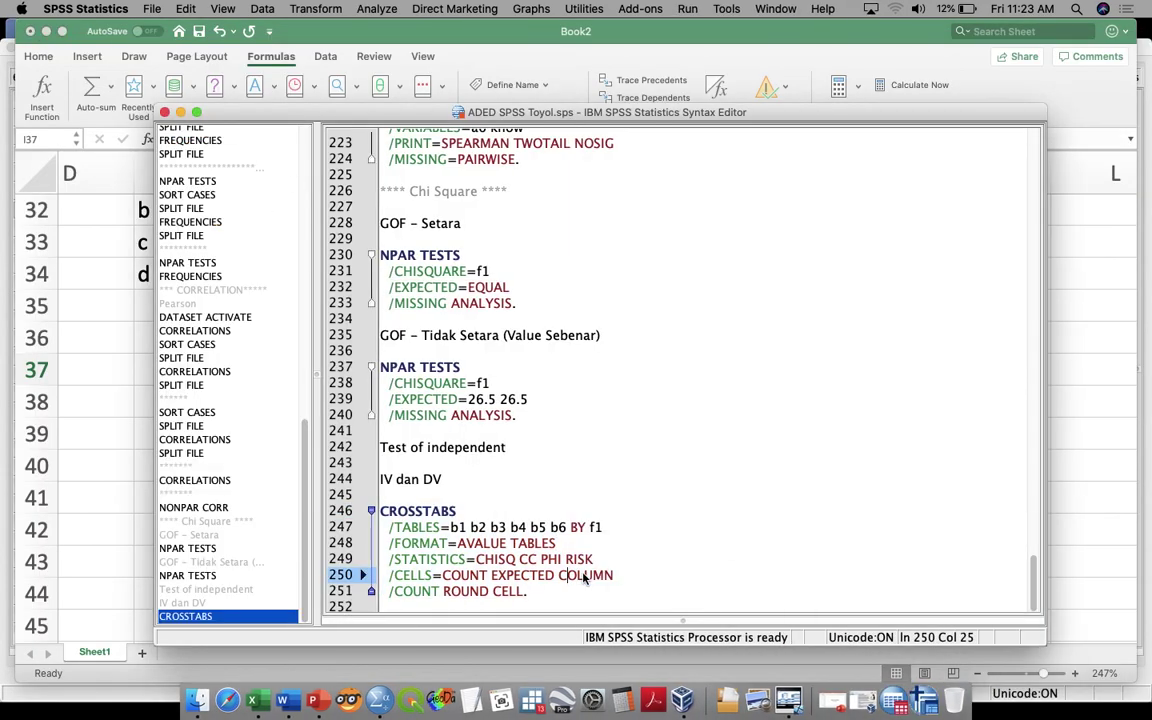
{"action": "key", "text": "Down"}
{"action": "key", "text": "Return"}
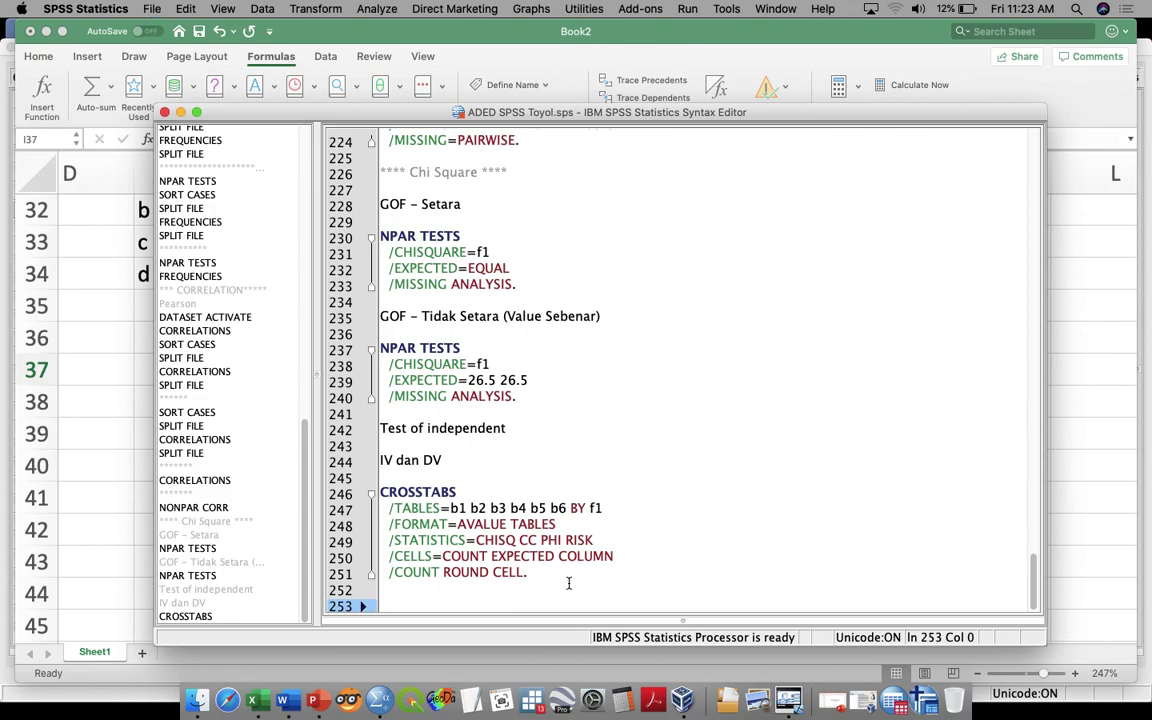
Look over the Sakit and Xsakit tables in the Book2 Excel workbook, and minimize the workbook
{"action": "left_click", "coordinate": [130, 345]}
{"action": "scroll", "coordinate": [159, 298], "scroll_direction": "up", "scroll_amount": 5}
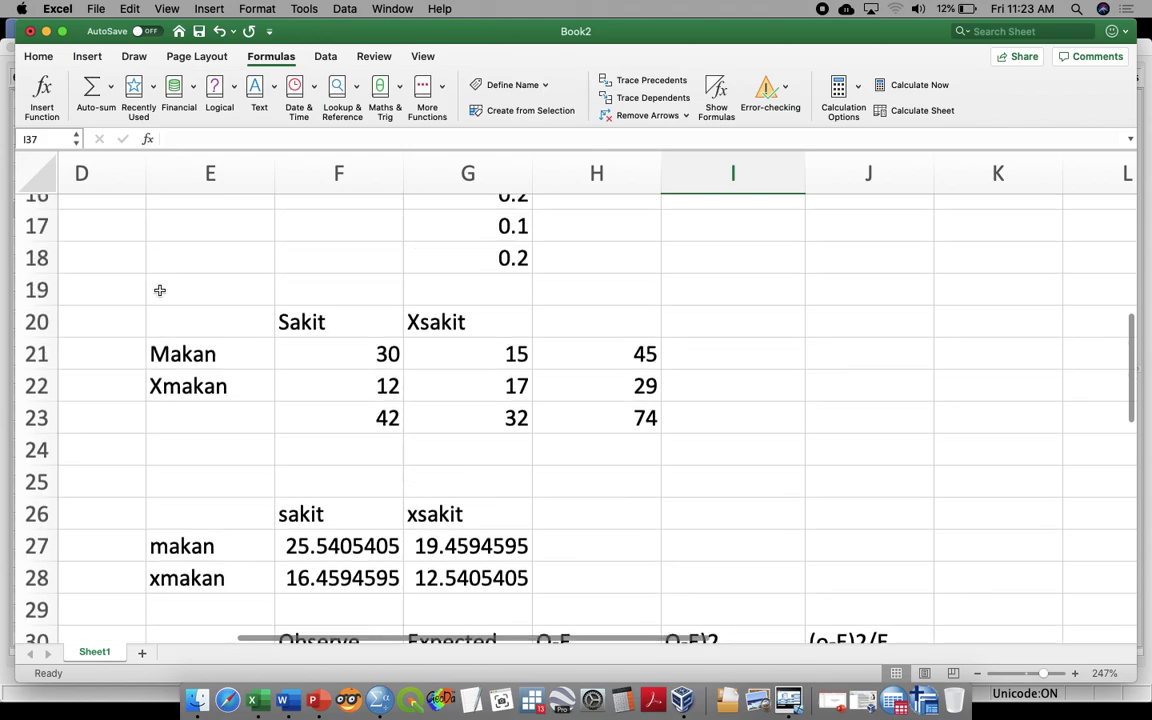
{"action": "left_click", "coordinate": [46, 31]}
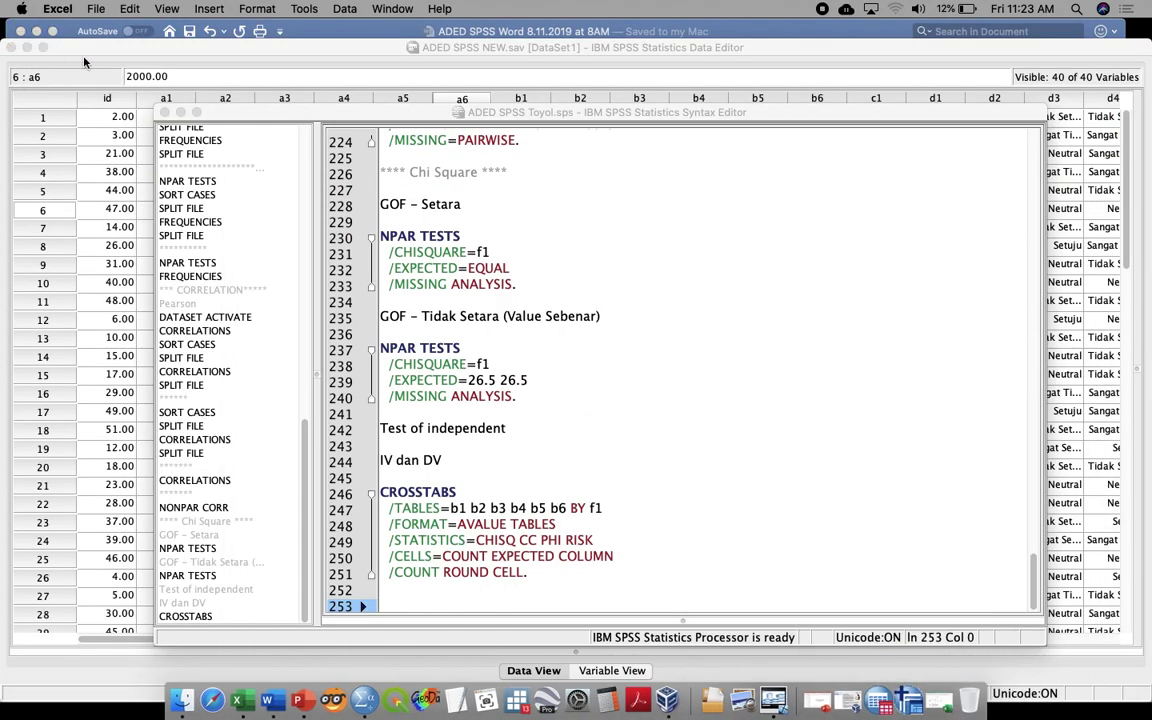
Add the closing comment "***** END****FOR CCRM OK... tapi ... ADED kena belajar lagi.. HAHAHA" to the SPSS syntax file and save it
{"action": "left_click", "coordinate": [536, 212]}
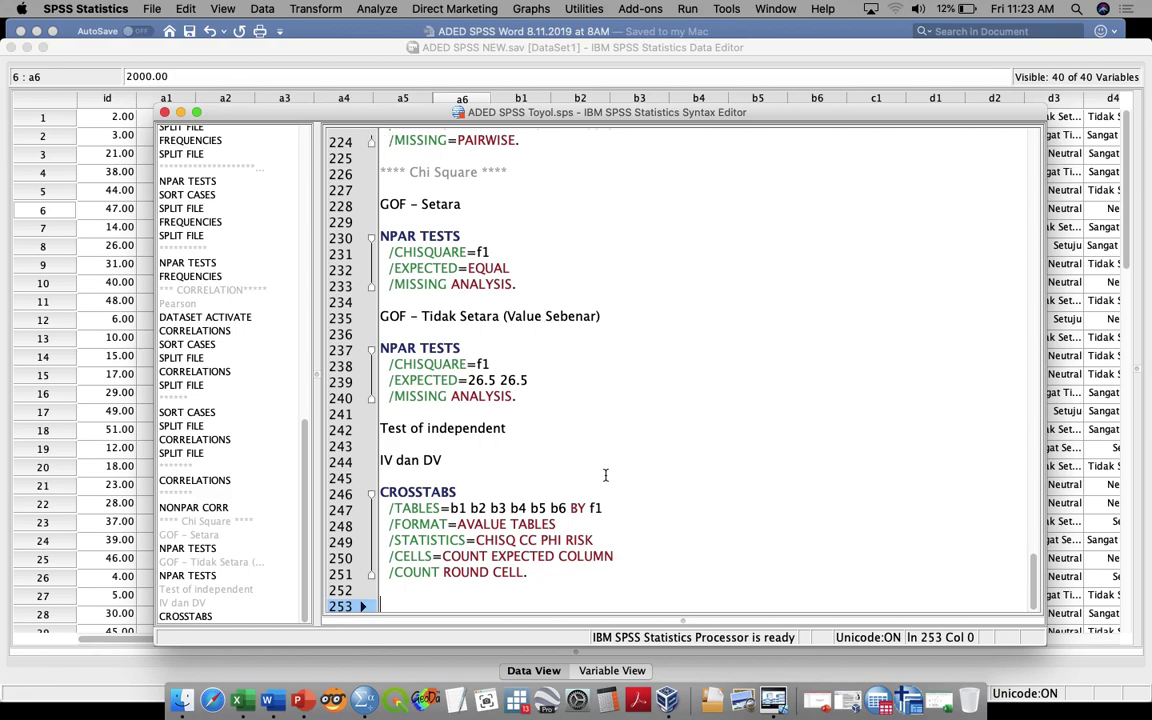
{"action": "type", "text": "***** END(**"}
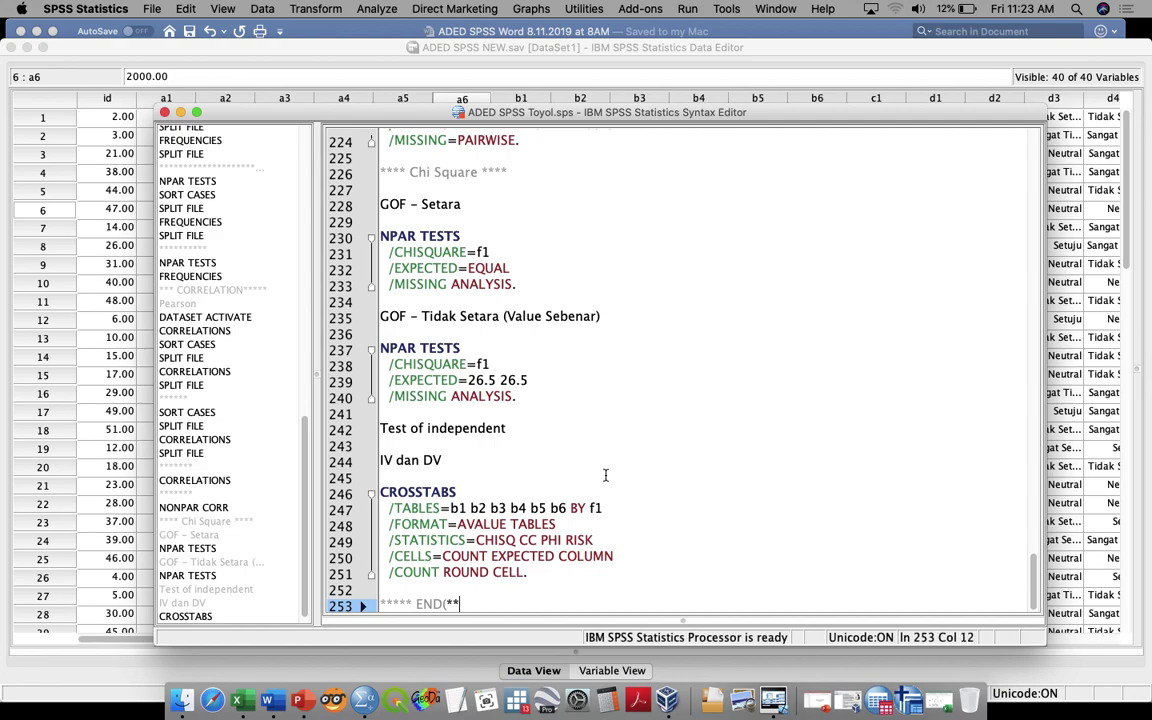
{"action": "key", "text": "BackSpace"}
{"action": "key", "text": "BackSpace"}
{"action": "key", "text": "BackSpace"}
{"action": "type", "text": "***"}
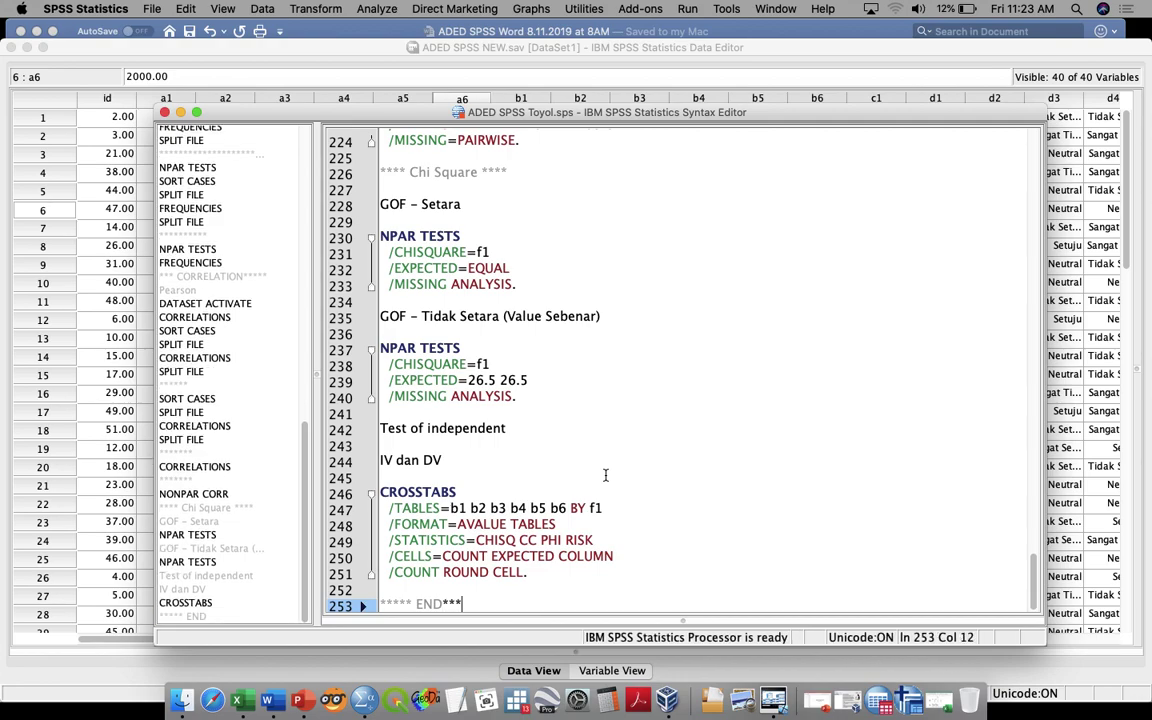
{"action": "type", "text": "*FOR CCRM"}
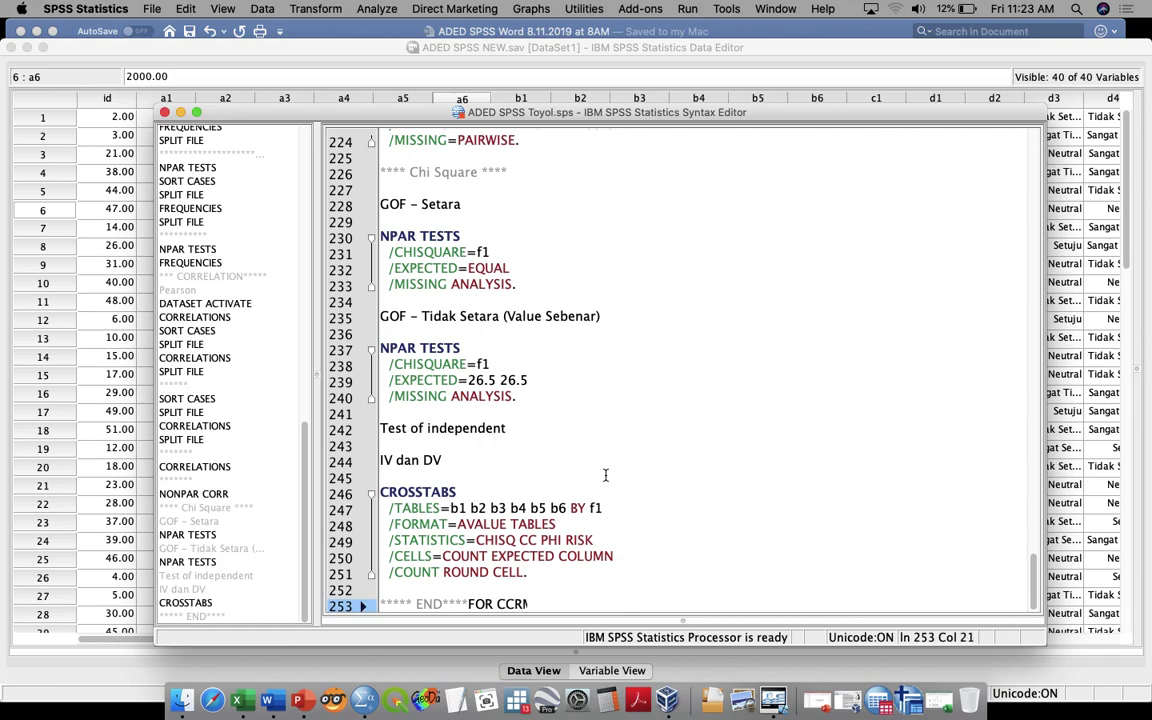
{"action": "type", "text": " OK... "}
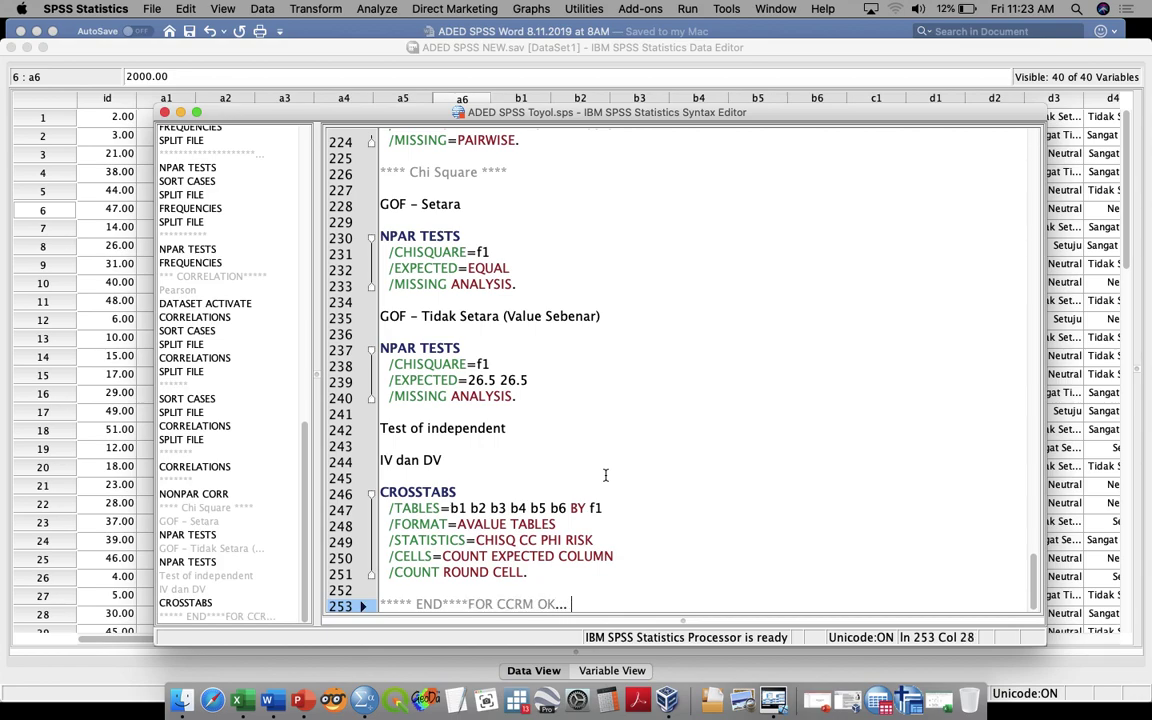
{"action": "type", "text": "tapi ... ADED kena"}
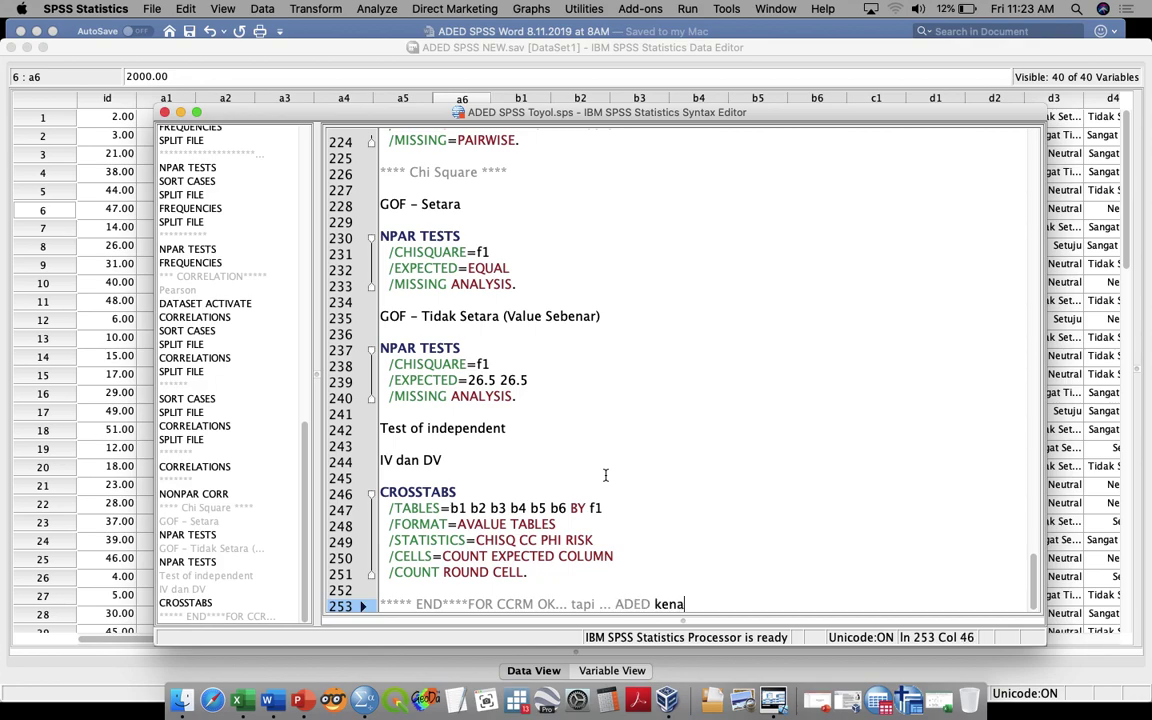
{"action": "type", "text": " belajar lagi"}
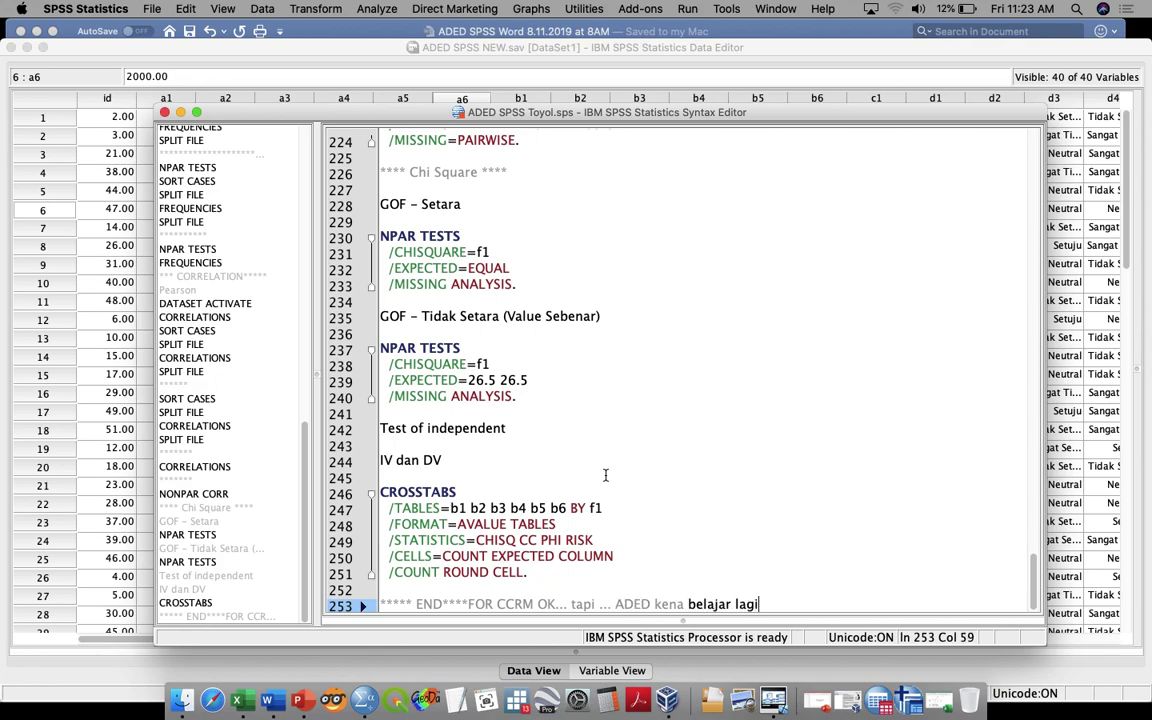
{"action": "type", "text": ".. HAHAHA"}
{"action": "key", "text": "Return"}
{"action": "key", "text": "super+s"}
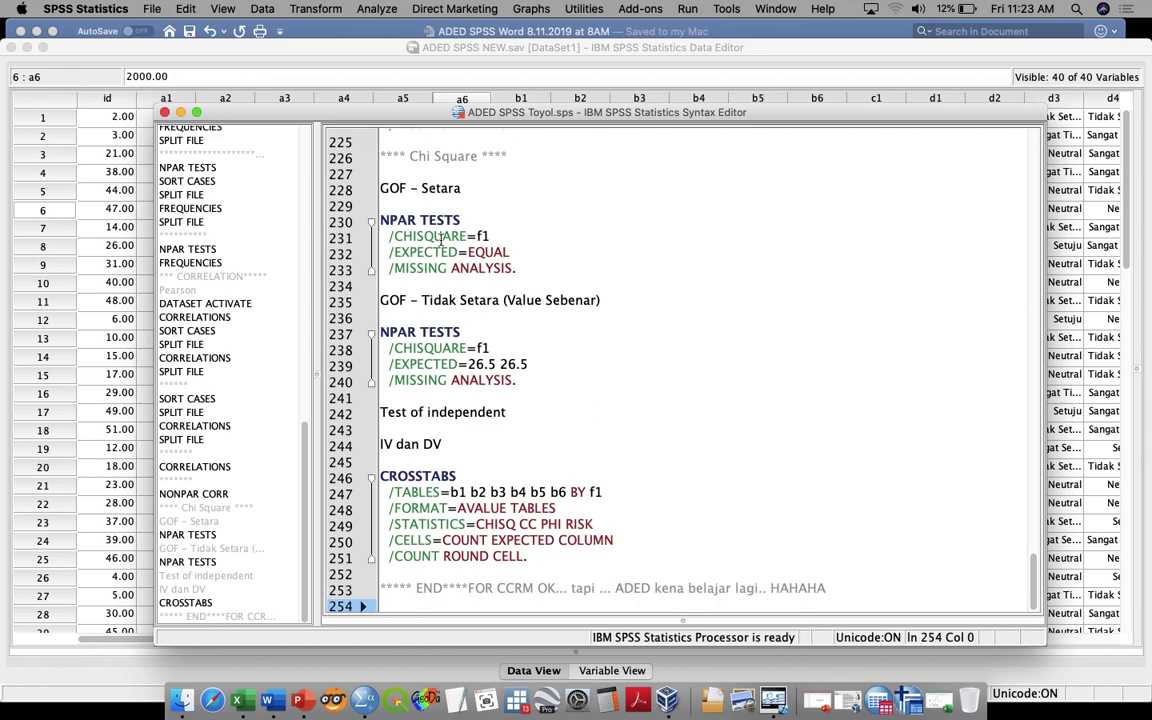
Switch to the Word document and insert a page break on a new line after the Test of Independent conclusion
{"action": "key", "text": "ctrl+Up"}
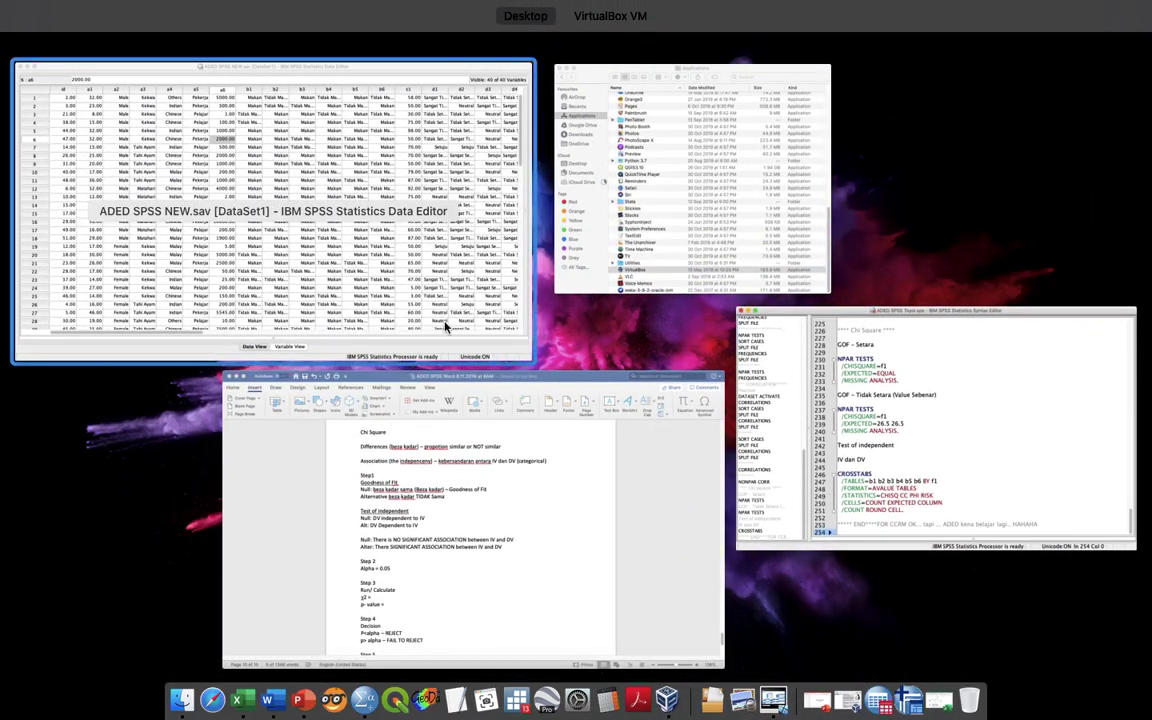
{"action": "left_click", "coordinate": [555, 385]}
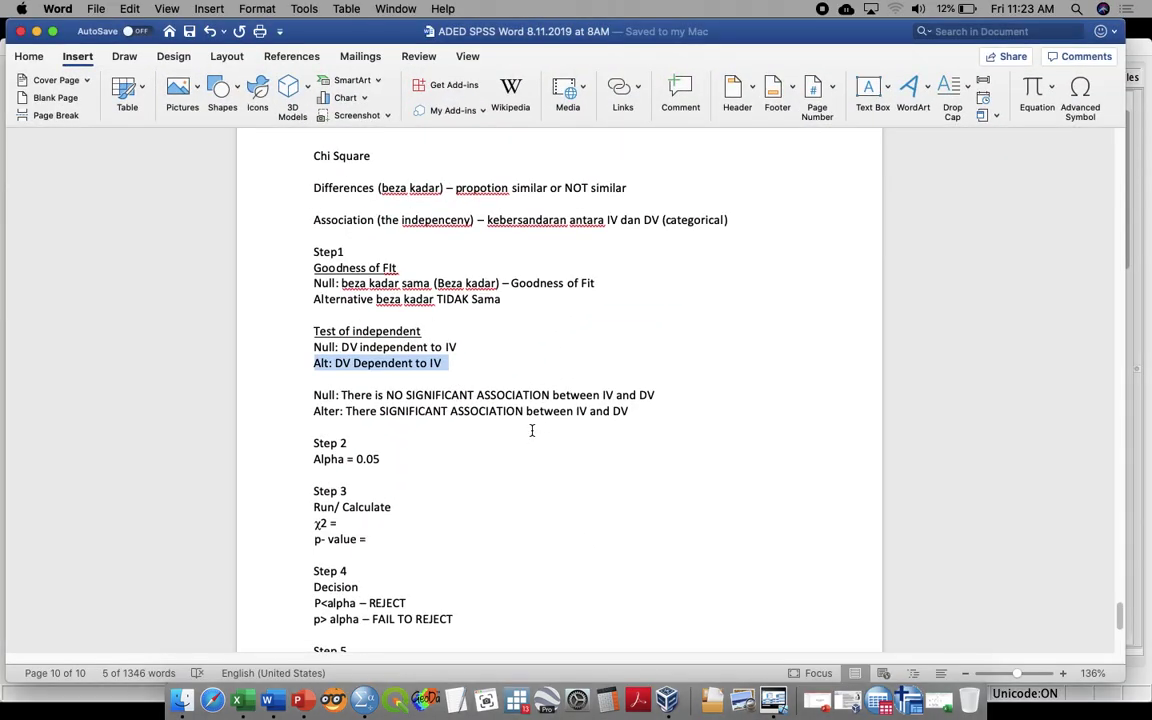
{"action": "scroll", "coordinate": [532, 430], "scroll_direction": "down", "scroll_amount": 10}
{"action": "left_click", "coordinate": [710, 486]}
{"action": "left_click", "coordinate": [766, 445]}
{"action": "key", "text": "Return"}
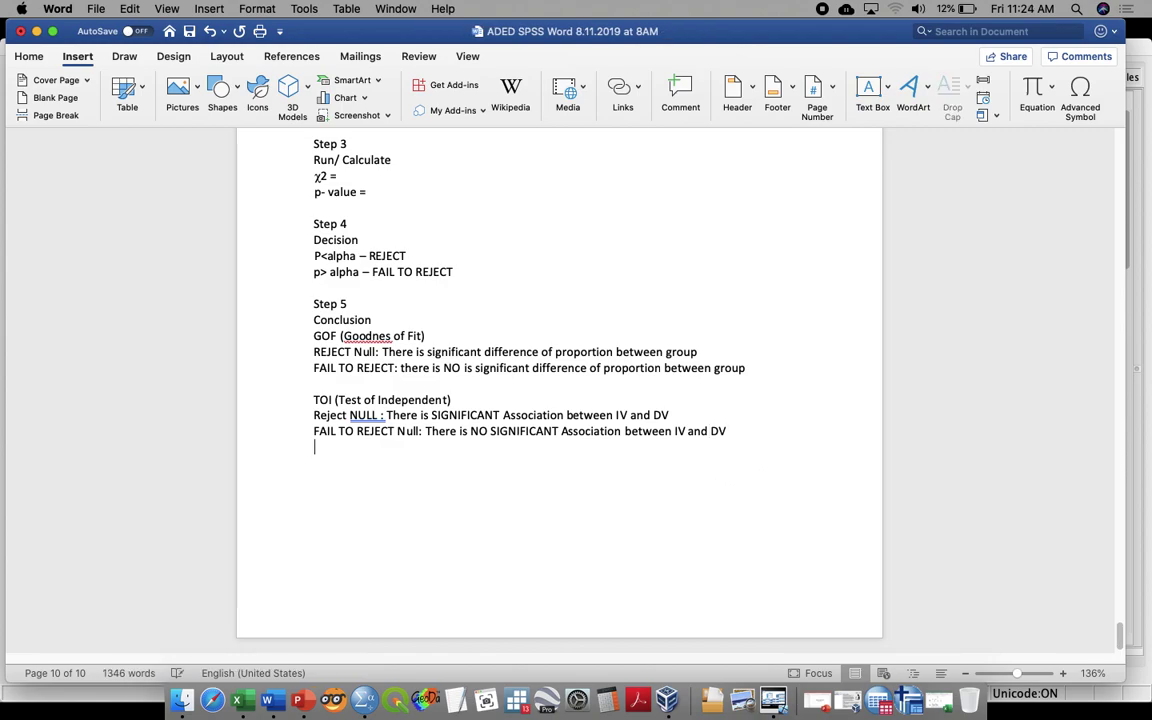
{"action": "left_click", "coordinate": [78, 114]}
Enter the caption "Table. Association test between exposure and outcome" on the new page and start a line below it
{"action": "type", "text": "Table."}
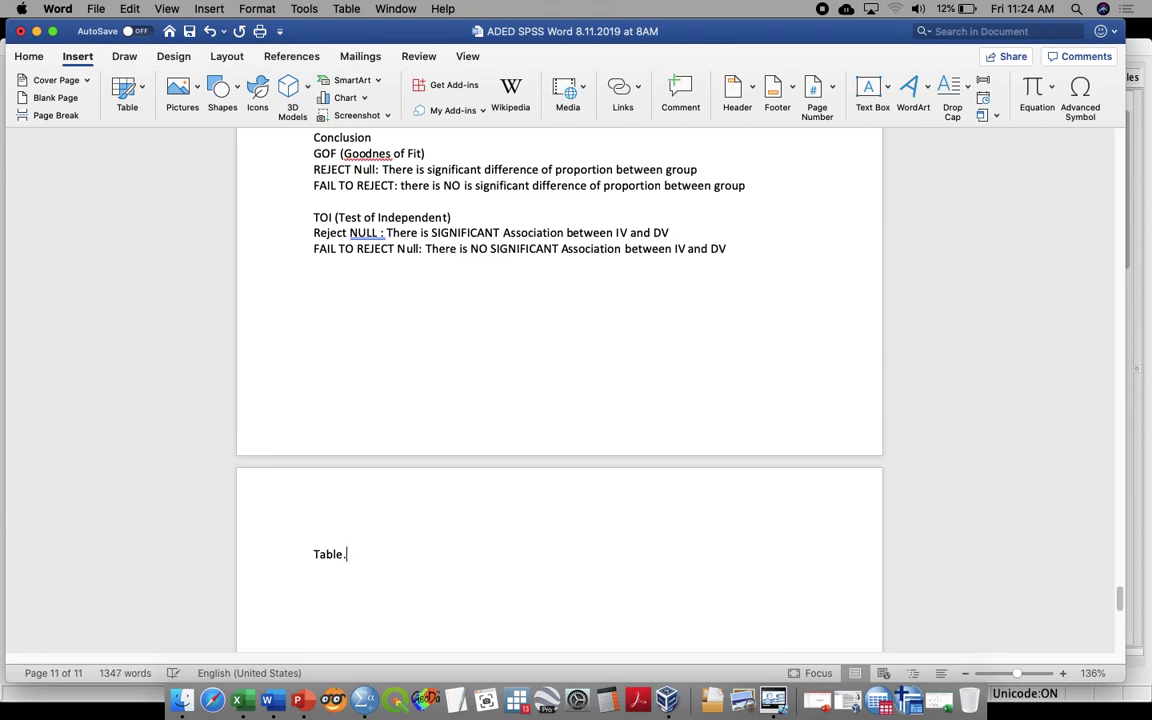
{"action": "type", "text": " Associ"}
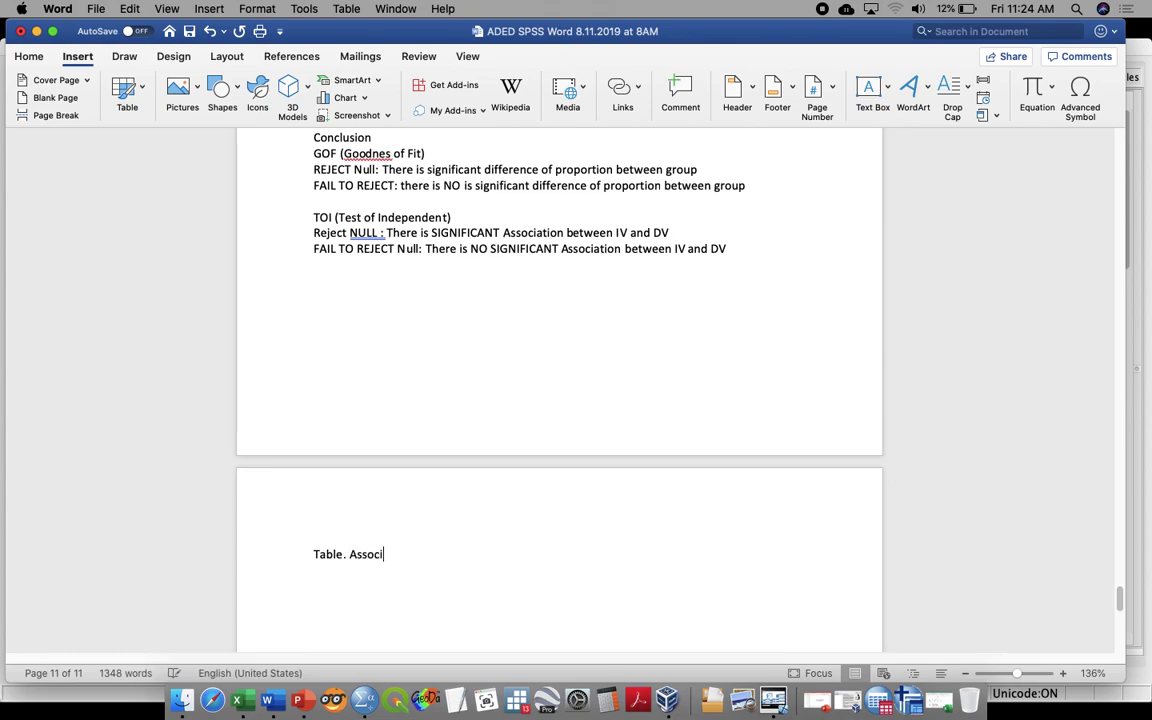
{"action": "type", "text": "ation betwe"}
{"action": "key", "text": "BackSpace"}
{"action": "key", "text": "BackSpace"}
{"action": "key", "text": "BackSpace"}
{"action": "key", "text": "BackSpace"}
{"action": "key", "text": "BackSpace"}
{"action": "type", "text": "test"}
{"action": "type", "text": "between e"}
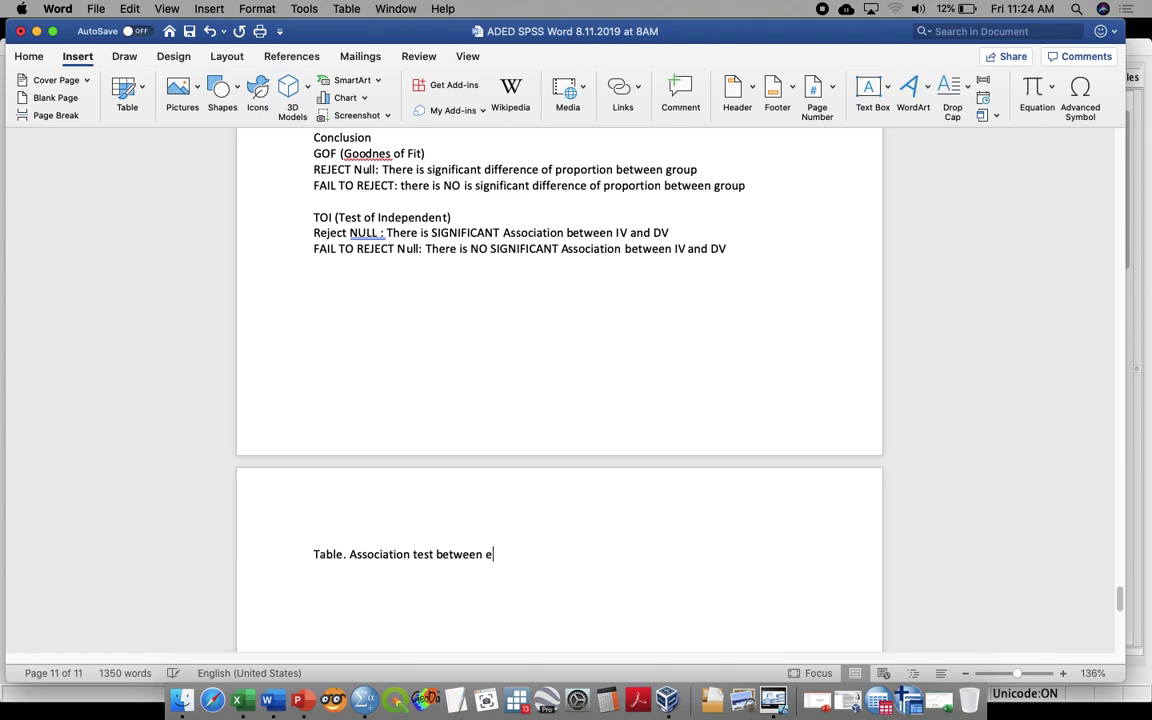
{"action": "type", "text": "xposure and outcot"}
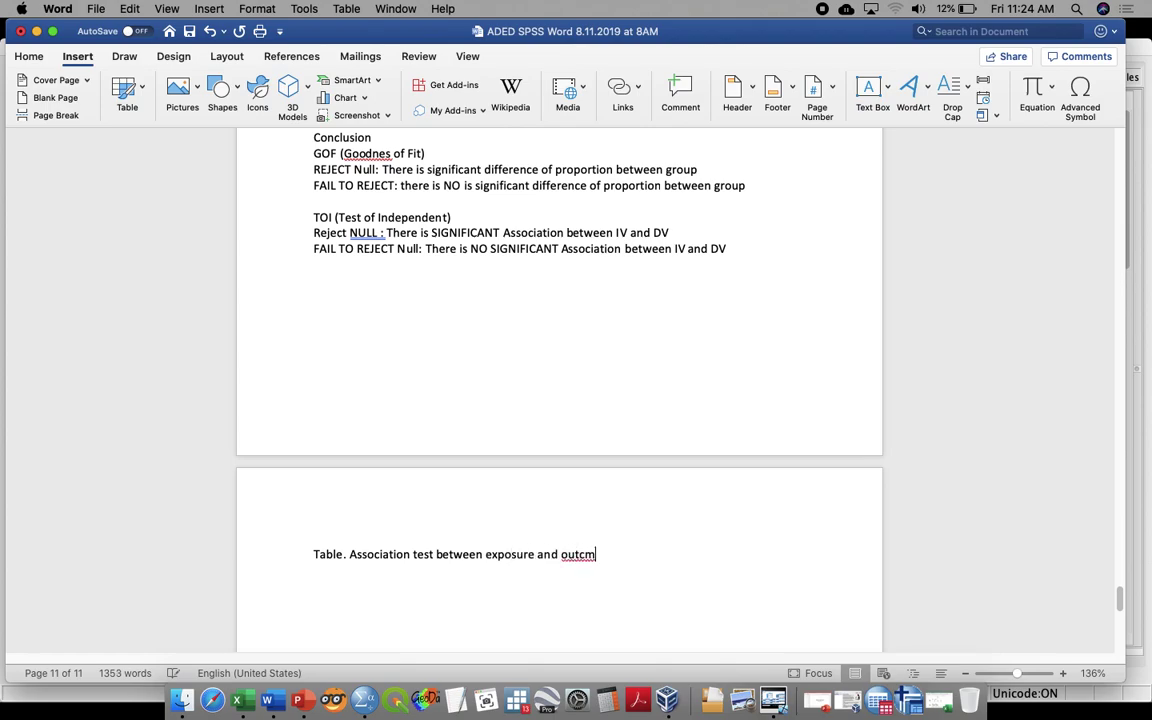
{"action": "key", "text": "BackSpace"}
{"action": "key", "text": "BackSpace"}
{"action": "type", "text": "ome"}
{"action": "key", "text": "Return"}
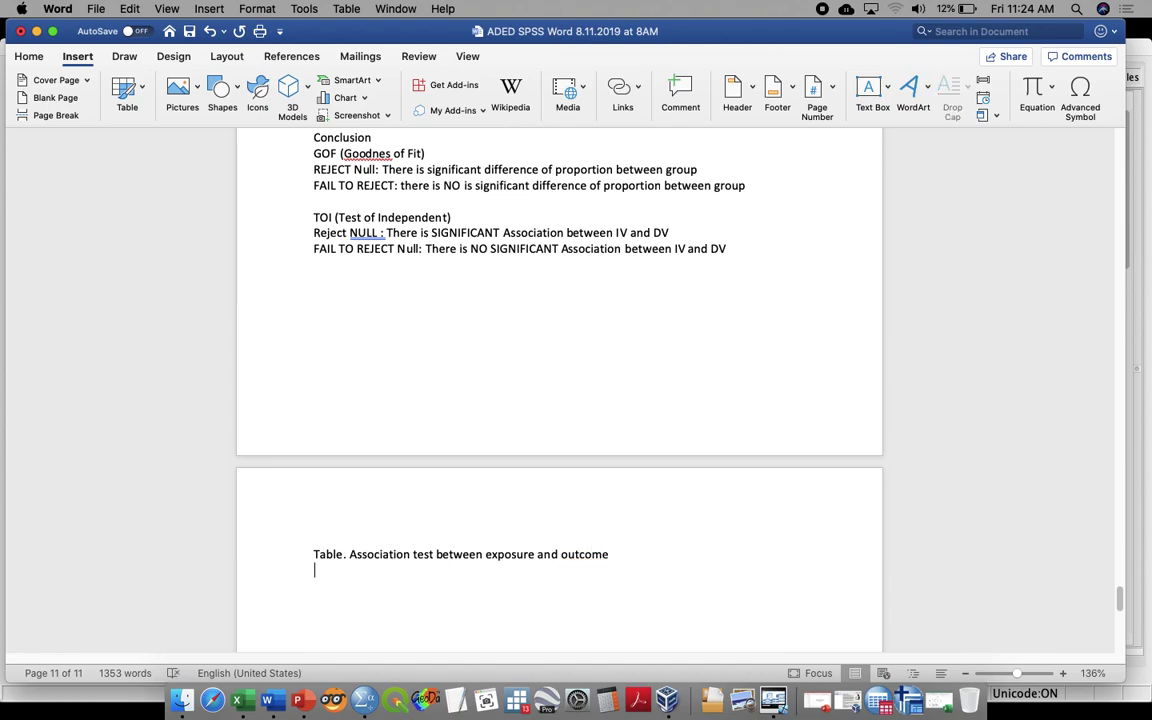
Insert a table of five columns and three rows below the caption and head its first column Variable
{"action": "left_click", "coordinate": [118, 92]}
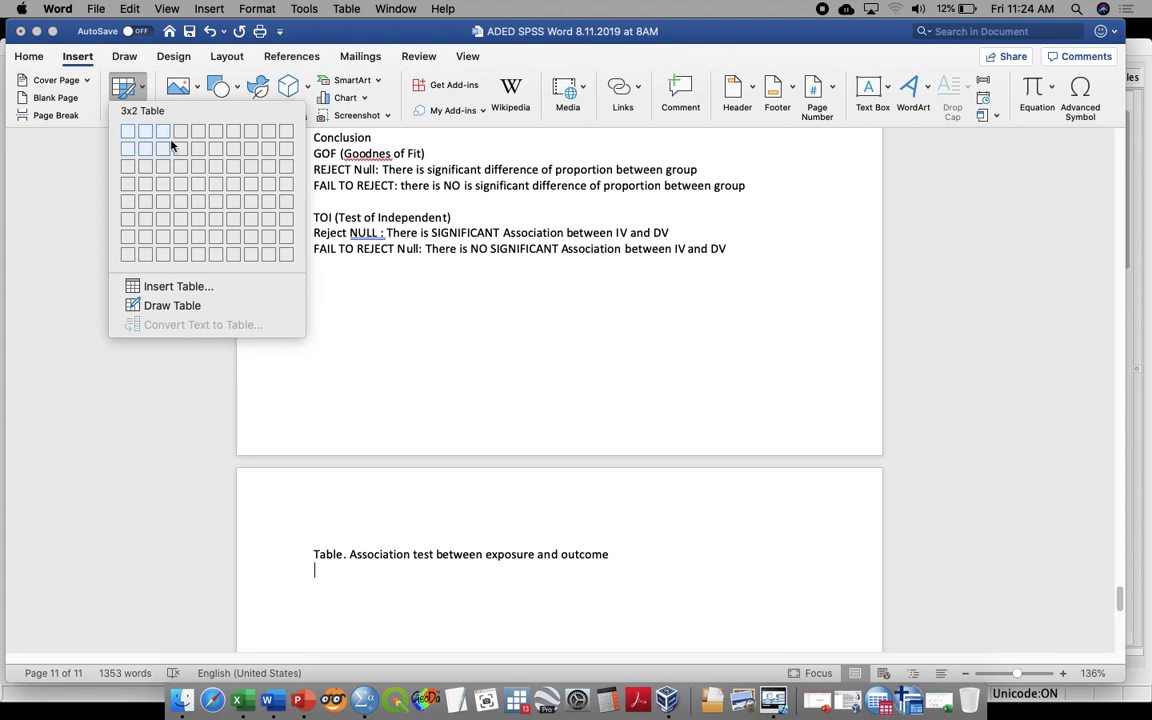
{"action": "left_click", "coordinate": [196, 165]}
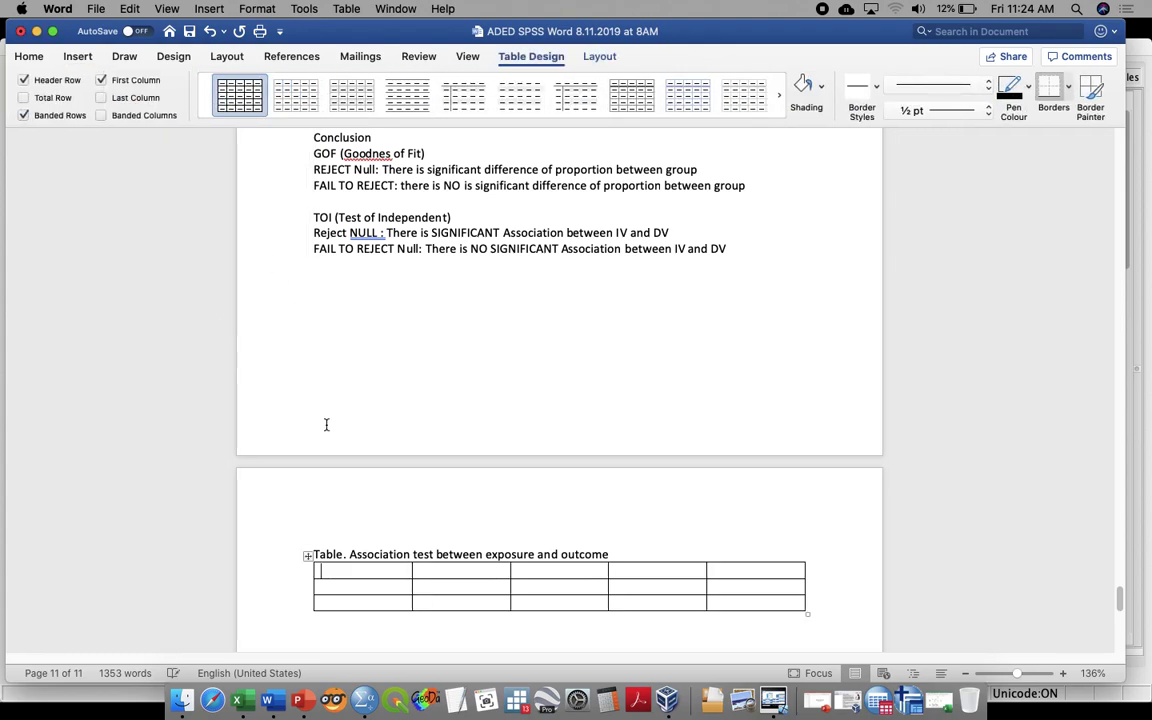
{"action": "type", "text": "Variable"}
Enter the header Sick in the table's third column and Not Sick in its fifth column
{"action": "key", "text": "Tab"}
{"action": "key", "text": "Tab"}
{"action": "type", "text": "Freq"}
{"action": "key", "text": "Tab"}
{"action": "key", "text": "BackSpace"}
{"action": "key", "text": "BackSpace"}
{"action": "key", "text": "BackSpace"}
{"action": "key", "text": "BackSpace"}
{"action": "type", "text": "Sick"}
{"action": "key", "text": "Tab"}
{"action": "key", "text": "Tab"}
{"action": "type", "text": "Not Sick"}
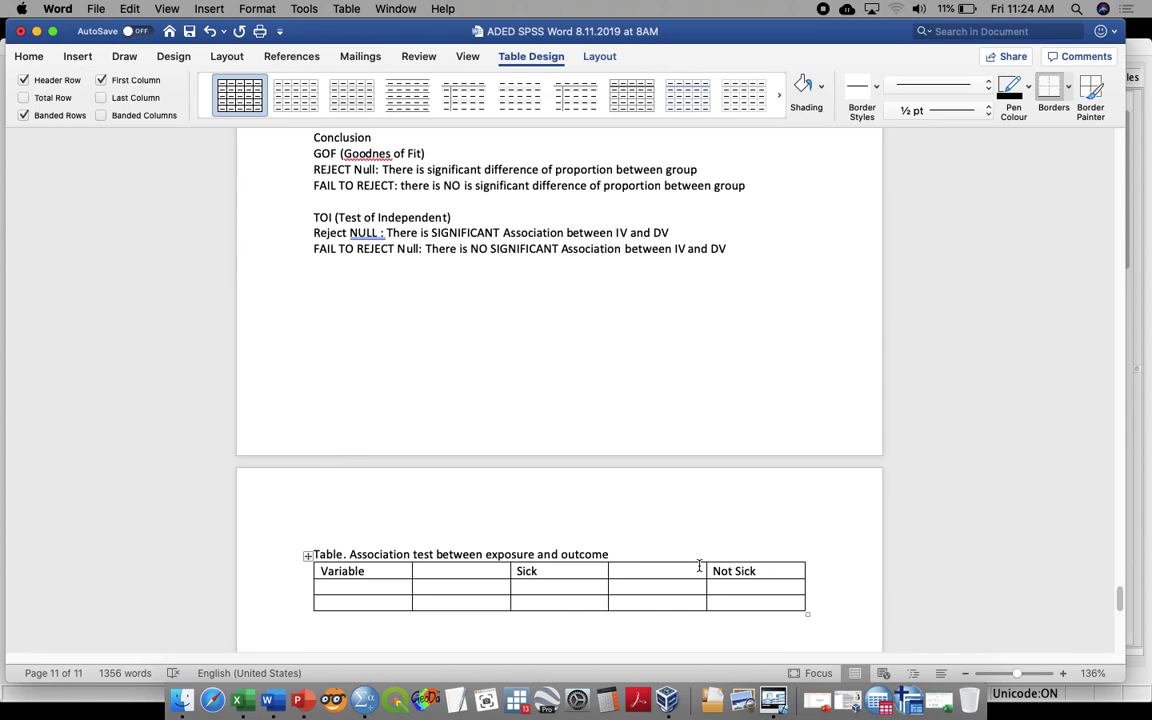
Insert two columns to the right of the Not Sick column in the association table
{"action": "left_click_drag", "start_coordinate": [700, 568], "coordinate": [735, 608]}
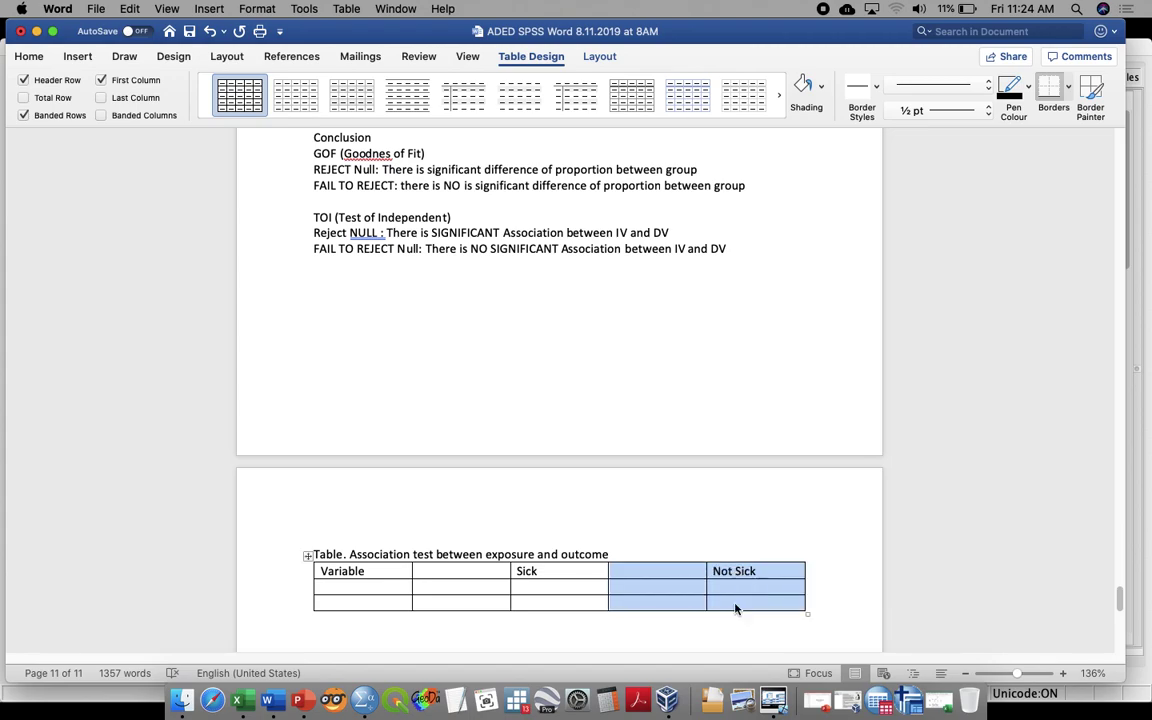
{"action": "right_click", "coordinate": [735, 608]}
{"action": "mouse_move", "coordinate": [800, 455]}
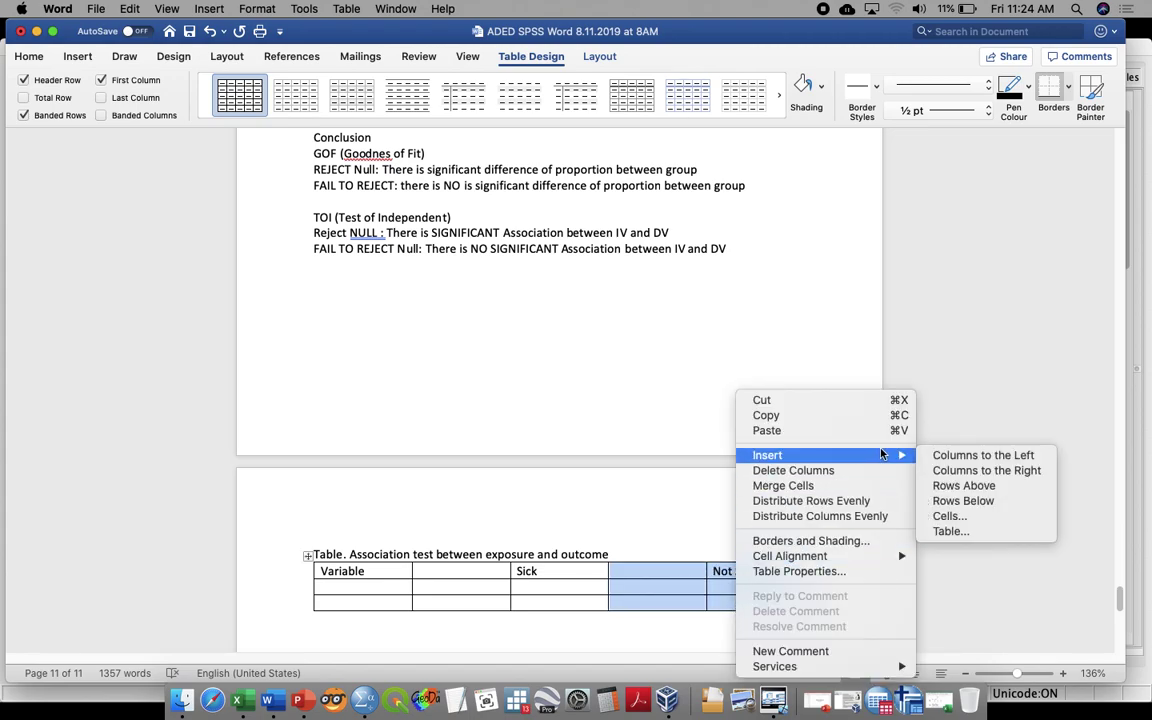
{"action": "left_click", "coordinate": [947, 471]}
Add two more columns to the right of the two empty end columns
{"action": "left_click_drag", "start_coordinate": [605, 571], "coordinate": [650, 578]}
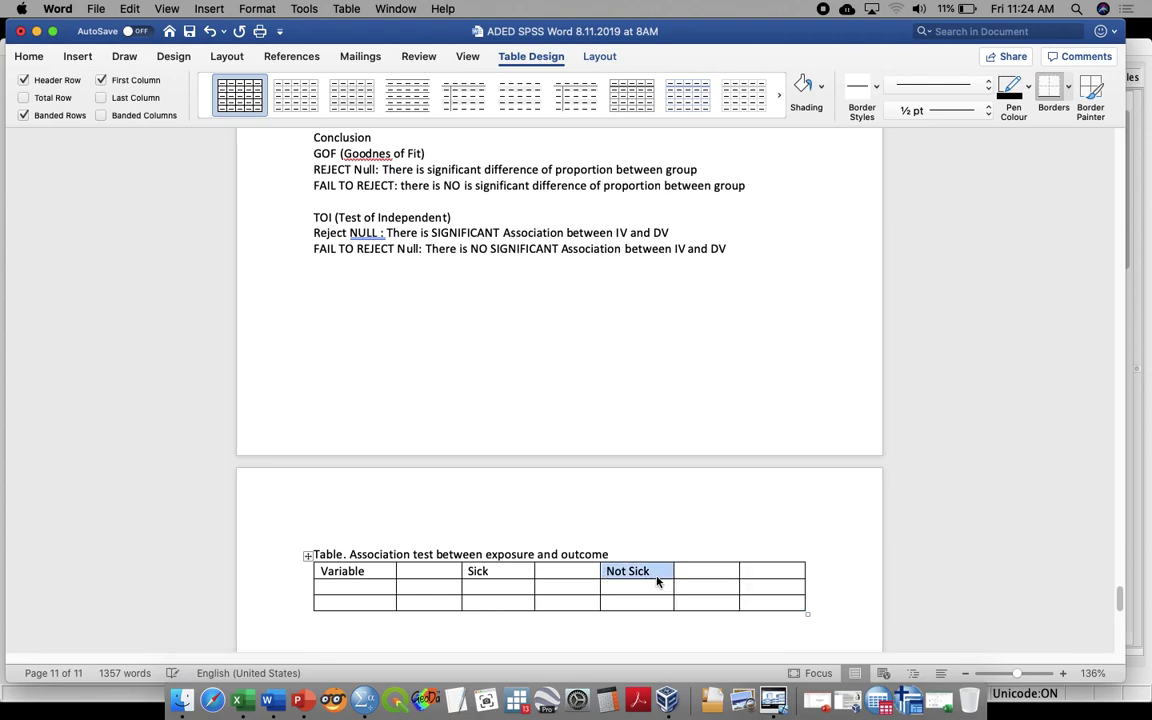
{"action": "left_click", "coordinate": [727, 557]}
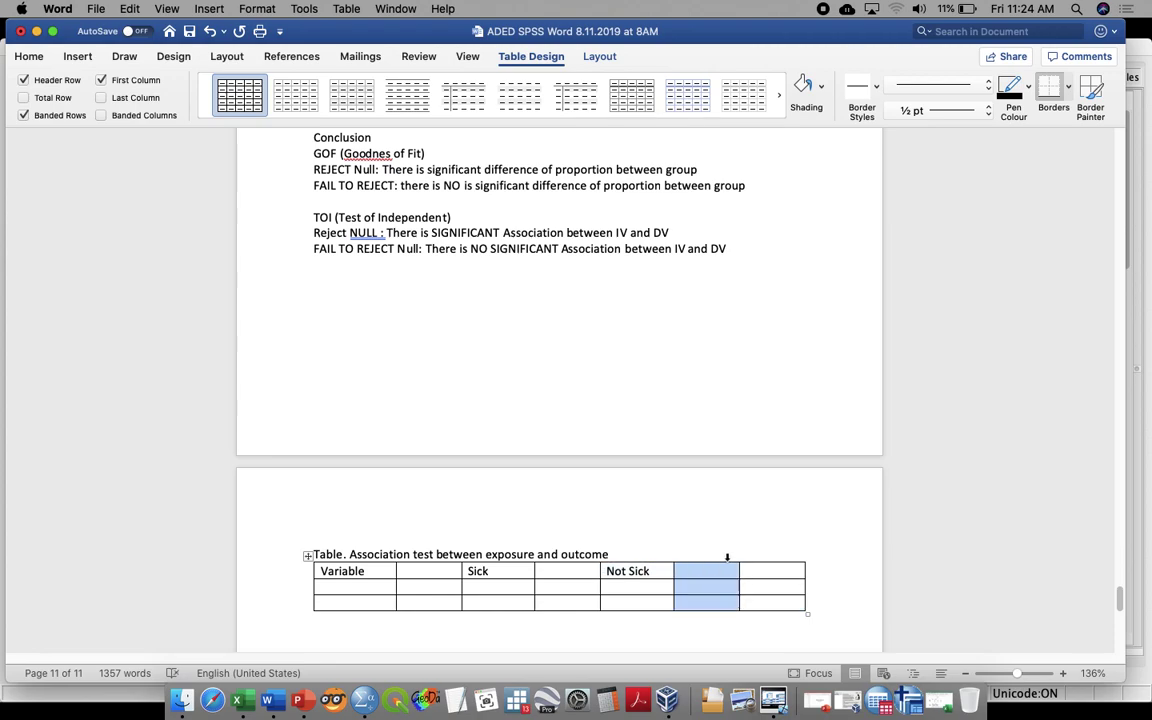
{"action": "key", "text": "shift+Right"}
{"action": "right_click", "coordinate": [729, 571]}
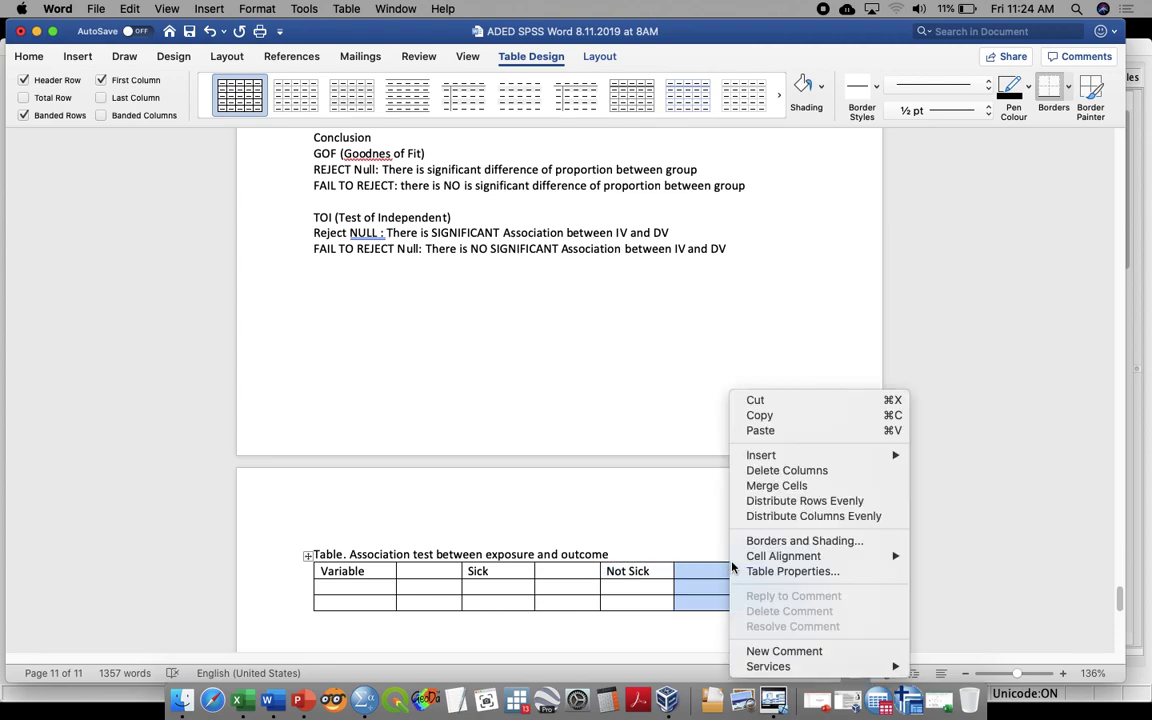
{"action": "mouse_move", "coordinate": [790, 456]}
{"action": "left_click", "coordinate": [945, 471]}
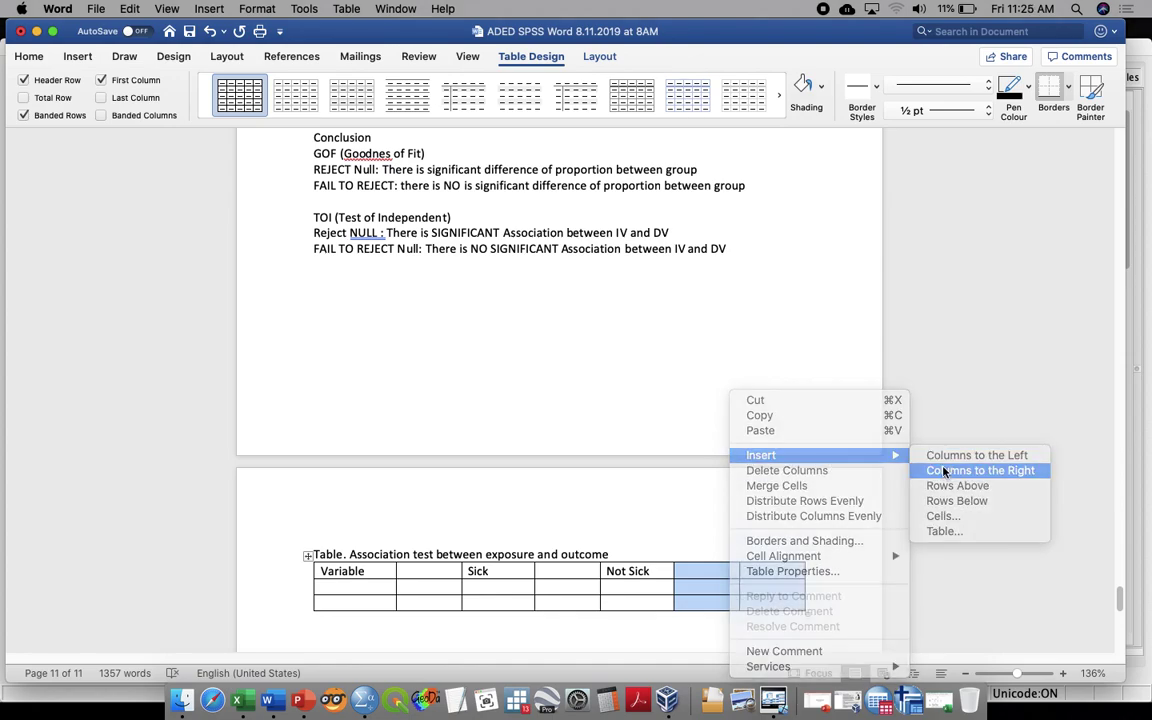
Enter the subheaders Freq and % in the second row under both Sick and Not Sick
{"action": "left_click", "coordinate": [468, 571]}
{"action": "key", "text": "Down"}
{"action": "type", "text": "Freq"}
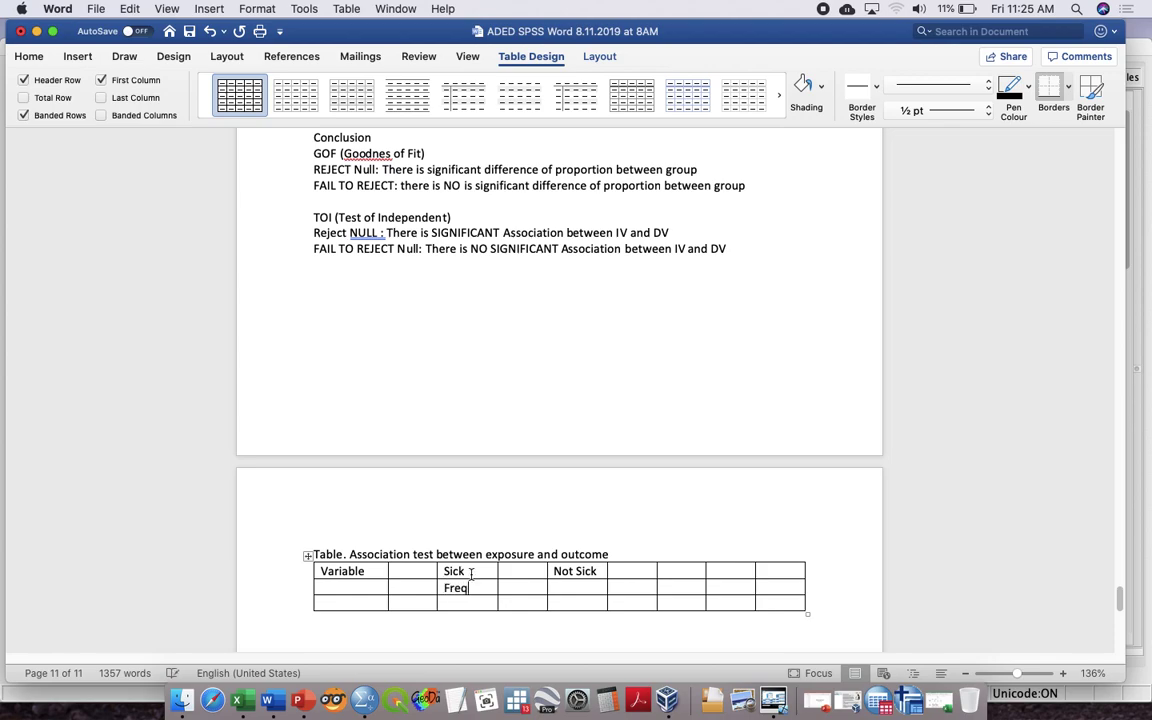
{"action": "key", "text": "Tab"}
{"action": "type", "text": "%"}
{"action": "key", "text": "Tab"}
{"action": "type", "text": "Freq"}
{"action": "key", "text": "Tab"}
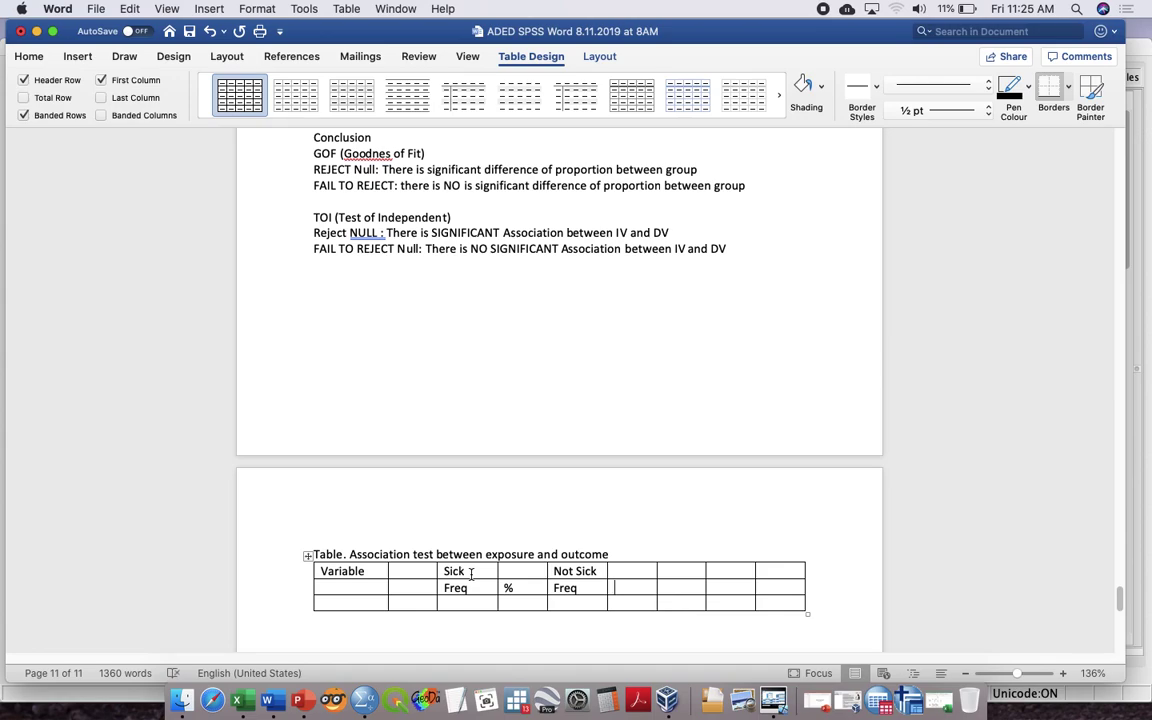
{"action": "left_click_drag", "start_coordinate": [563, 574], "coordinate": [650, 576]}
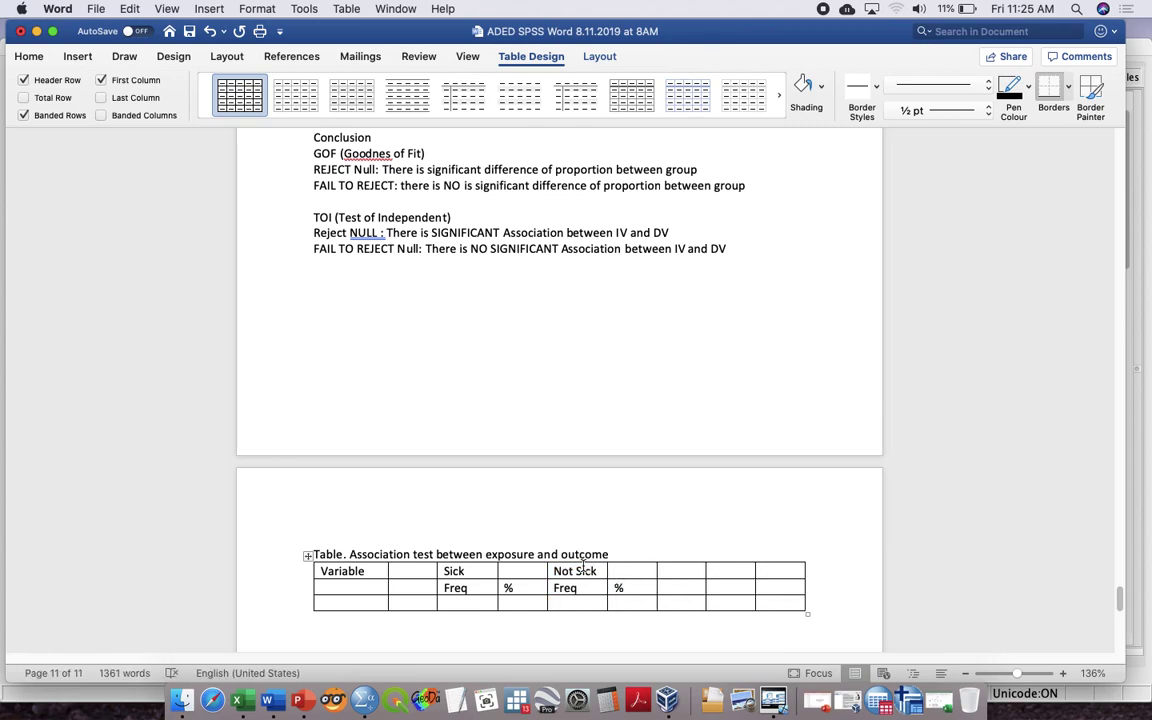
Insert a blank spacer column between the Sick % column and the Not Sick column, and narrow it
{"action": "left_click", "coordinate": [540, 555]}
{"action": "right_click", "coordinate": [540, 590]}
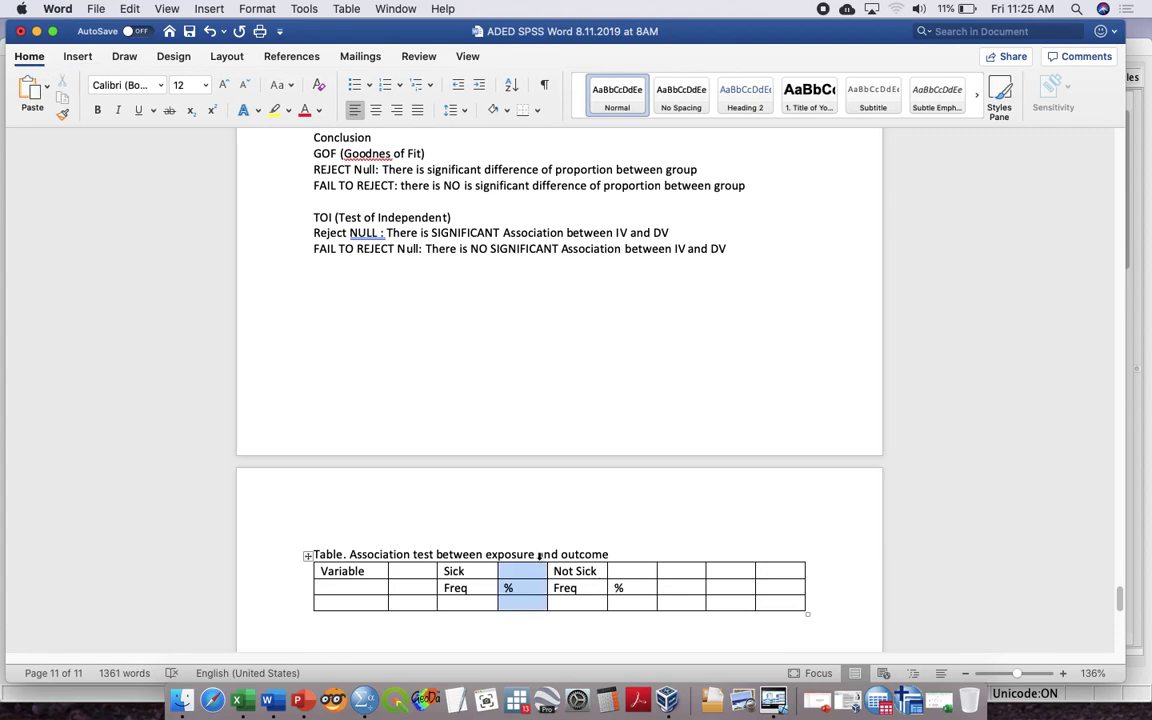
{"action": "mouse_move", "coordinate": [701, 457]}
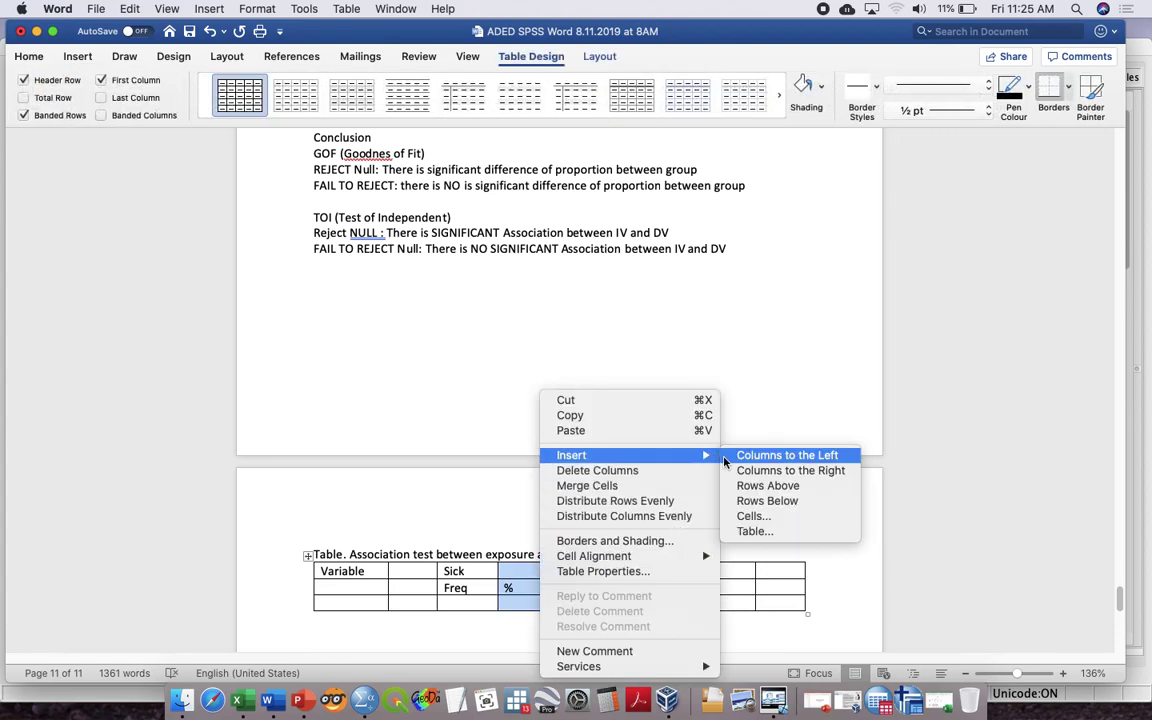
{"action": "left_click", "coordinate": [792, 469]}
{"action": "left_click", "coordinate": [545, 571]}
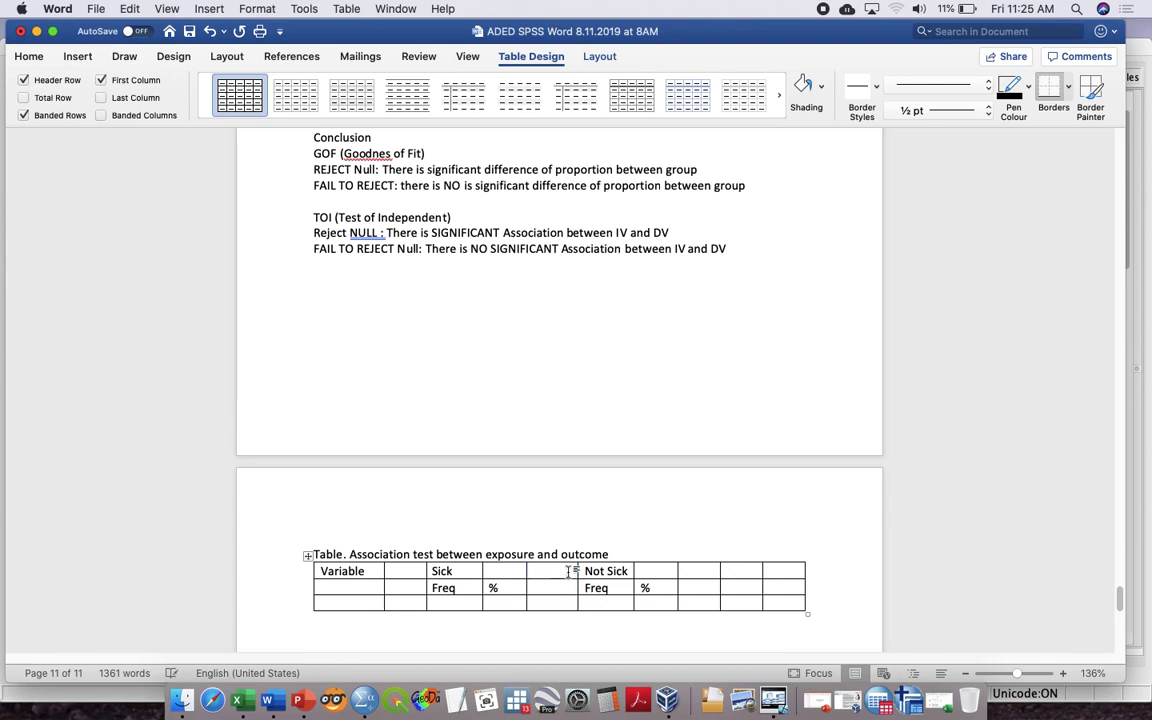
{"action": "left_click", "coordinate": [578, 571]}
{"action": "double_click", "coordinate": [578, 571]}
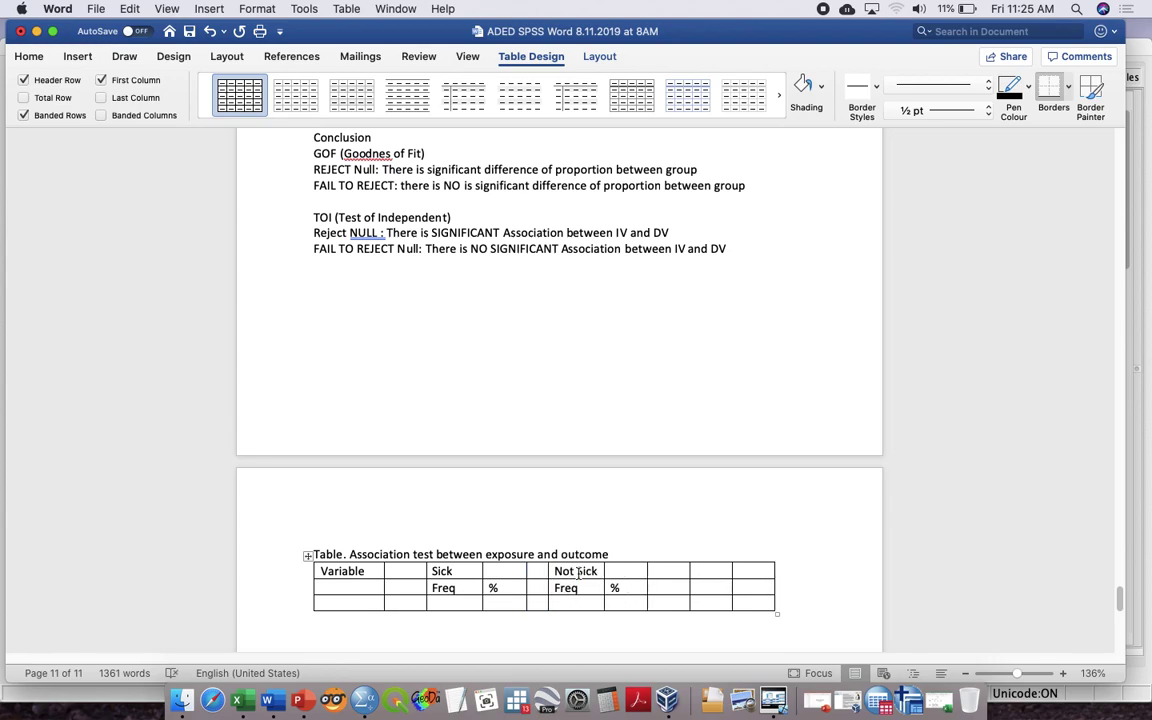
Enter the header Stat* after the Not Sick columns and write "Note:* Chi Square or **Fisher Exact" below the table
{"action": "left_click", "coordinate": [672, 570]}
{"action": "type", "text": "Stat*"}
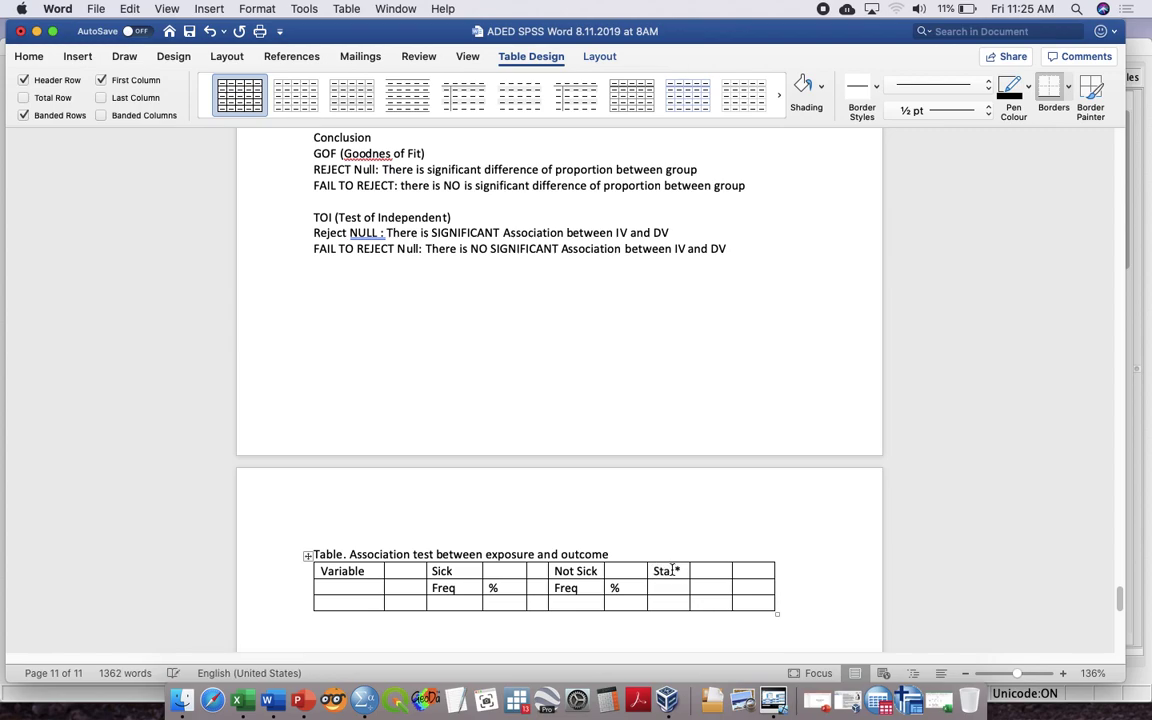
{"action": "key", "text": "Down"}
{"action": "type", "text": "No"}
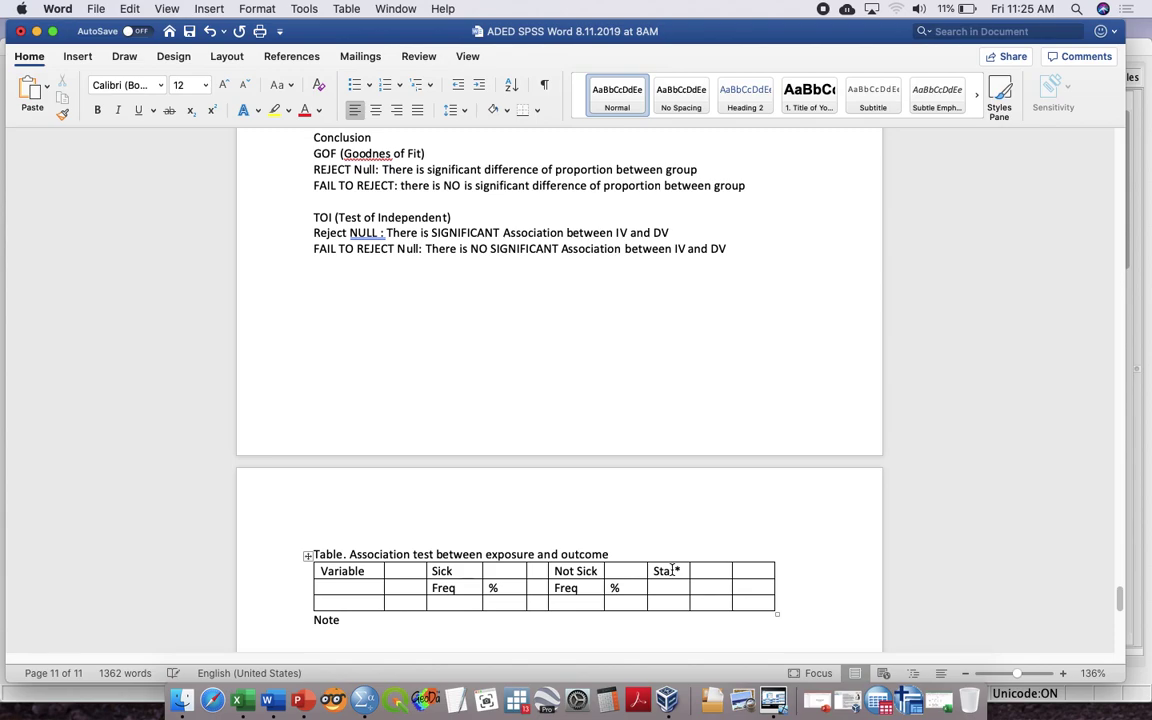
{"action": "type", "text": "te:* Chi Square or **"}
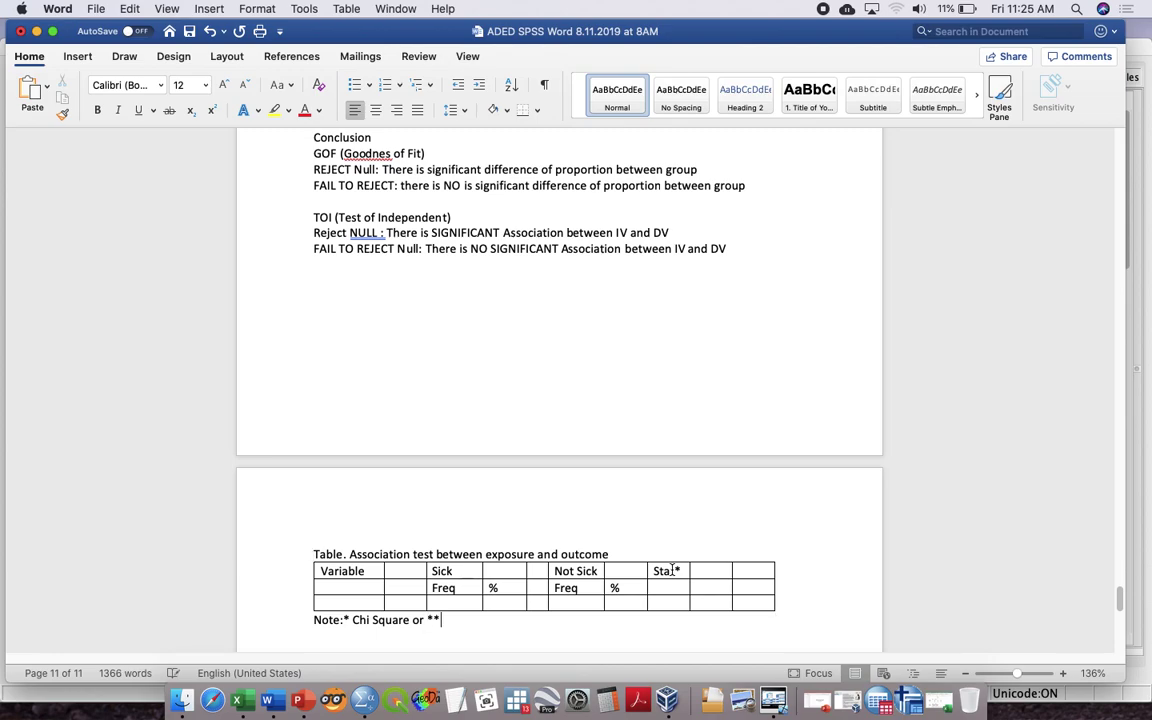
{"action": "type", "text": "Fisher Exact"}
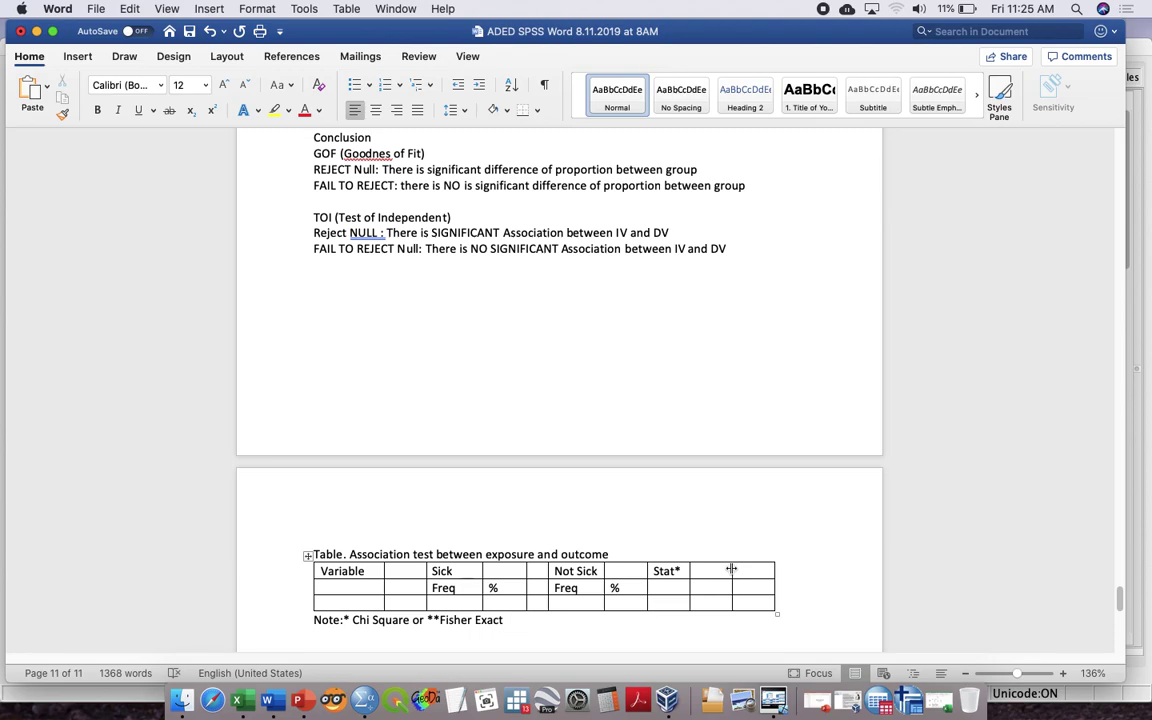
End the note with a semicolon and head the column after Stat* with p-value, fitting its width to the text
{"action": "left_click", "coordinate": [710, 570]}
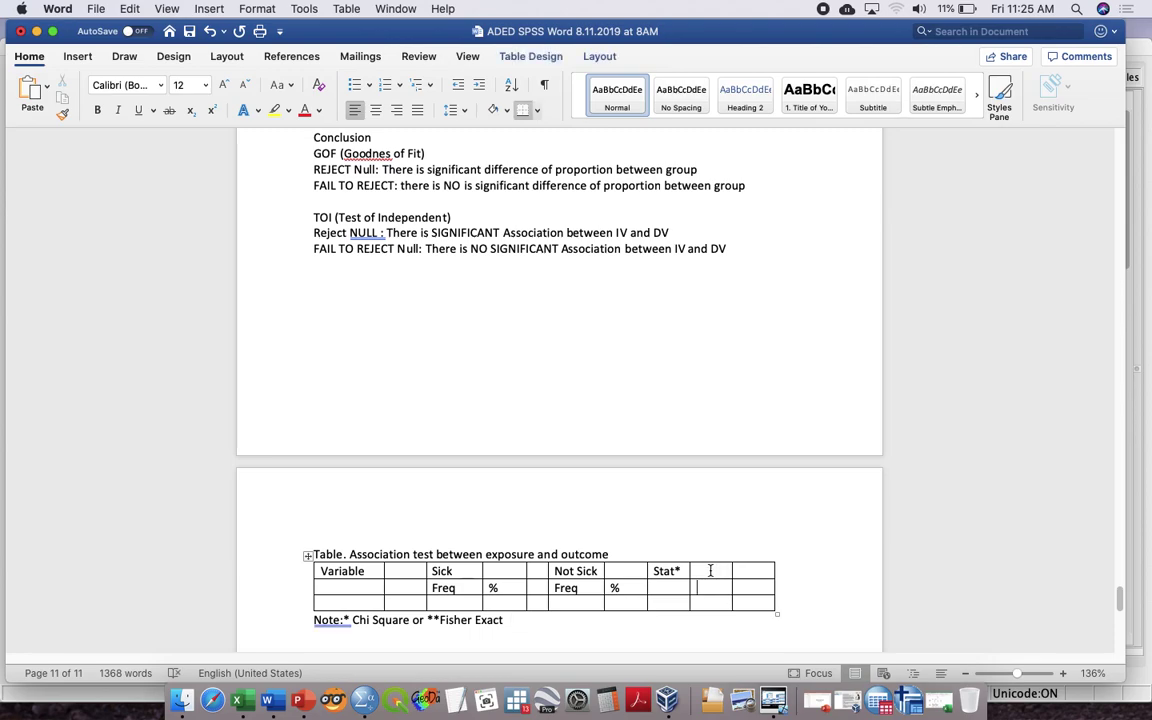
{"action": "type", "text": "; ^"}
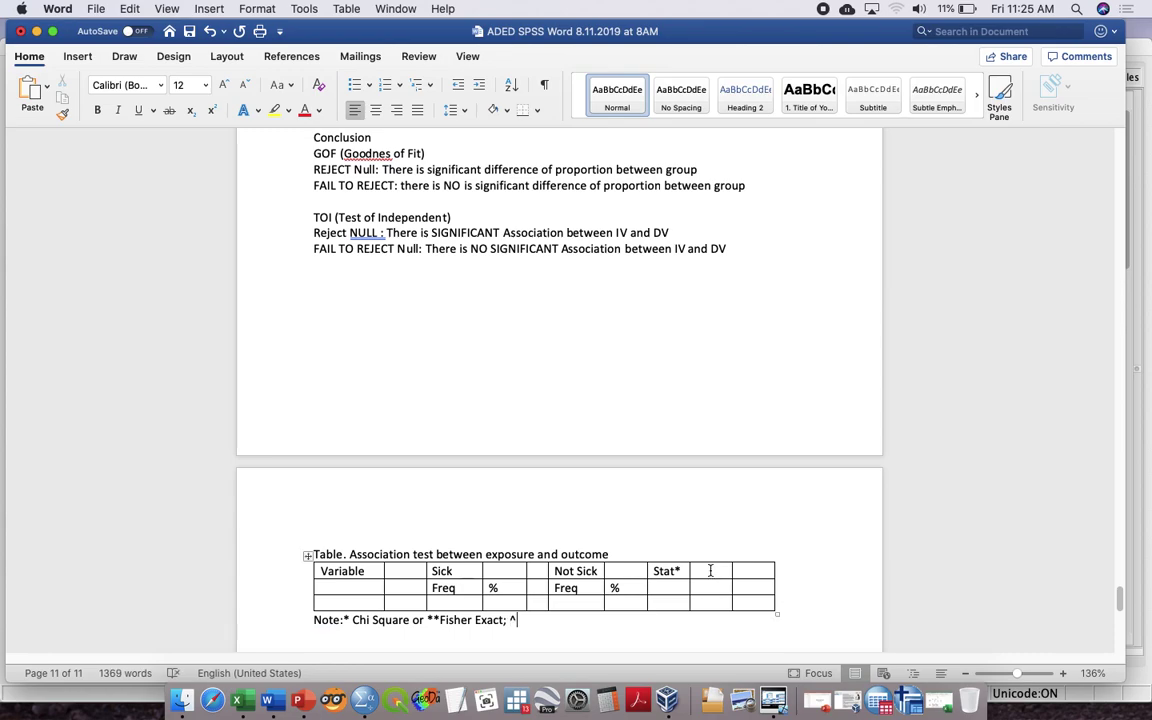
{"action": "key", "text": "BackSpace"}
{"action": "left_click", "coordinate": [710, 570]}
{"action": "type", "text": "p-value"}
{"action": "key", "text": "Tab"}
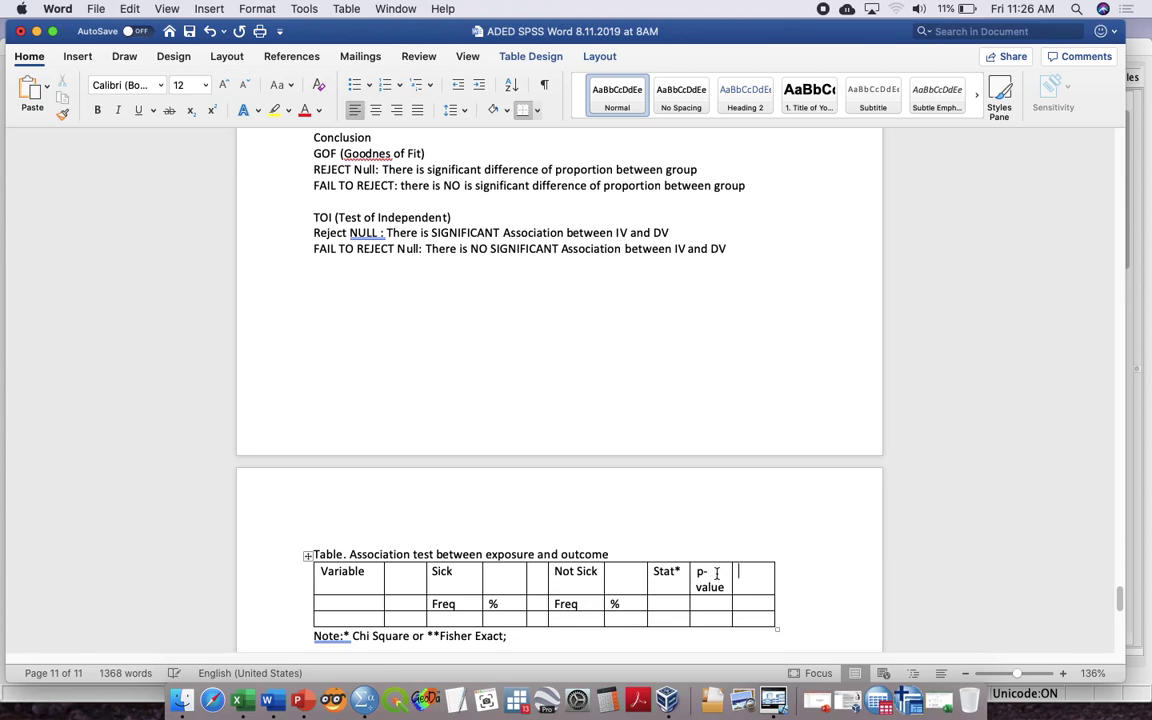
{"action": "double_click", "coordinate": [733, 563]}
Add one column at the table's right end and enter the header 95%CI in the column after p-value
{"action": "left_click", "coordinate": [759, 559]}
{"action": "right_click", "coordinate": [765, 590]}
{"action": "mouse_move", "coordinate": [893, 458]}
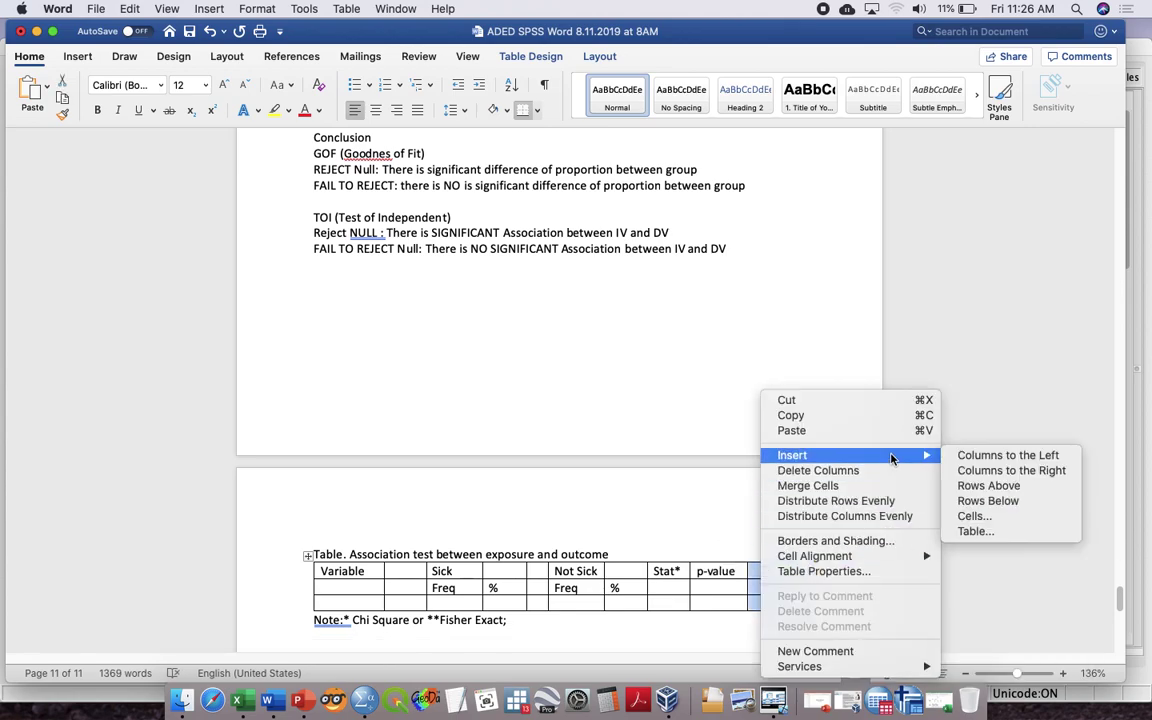
{"action": "left_click", "coordinate": [1011, 470]}
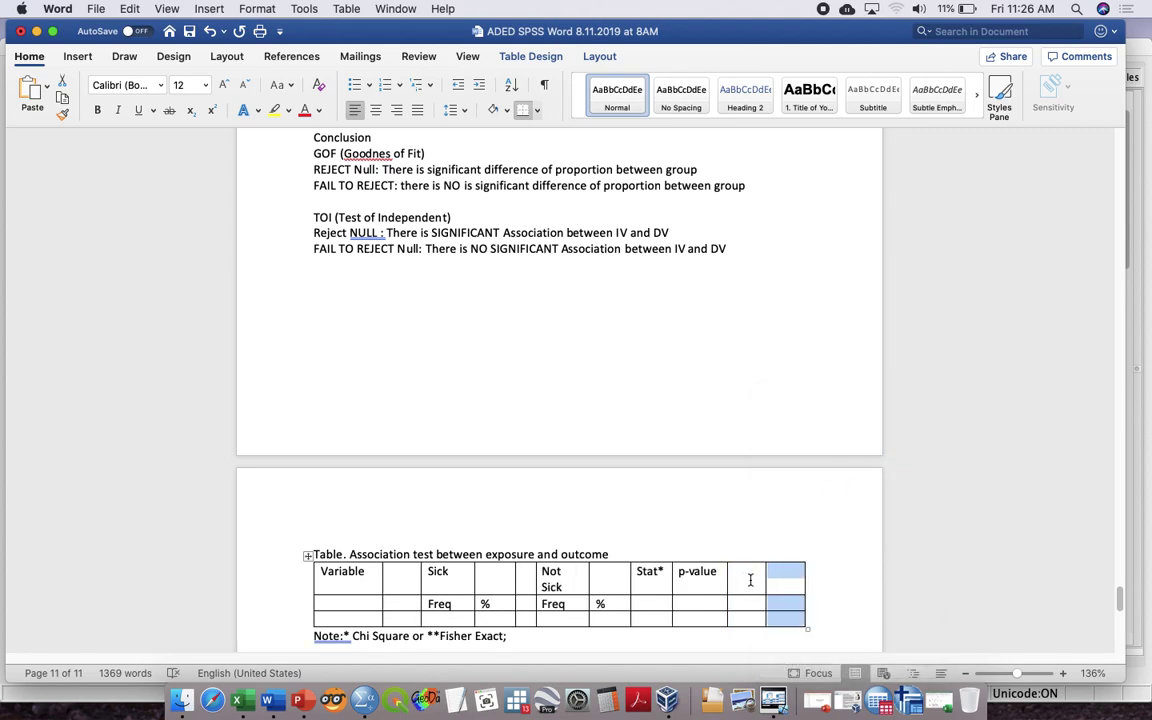
{"action": "left_click", "coordinate": [748, 579]}
{"action": "type", "text": "95%CI"}
Merge the 95%CI header cell with the empty header cell beside it
{"action": "left_click_drag", "start_coordinate": [749, 578], "coordinate": [779, 586]}
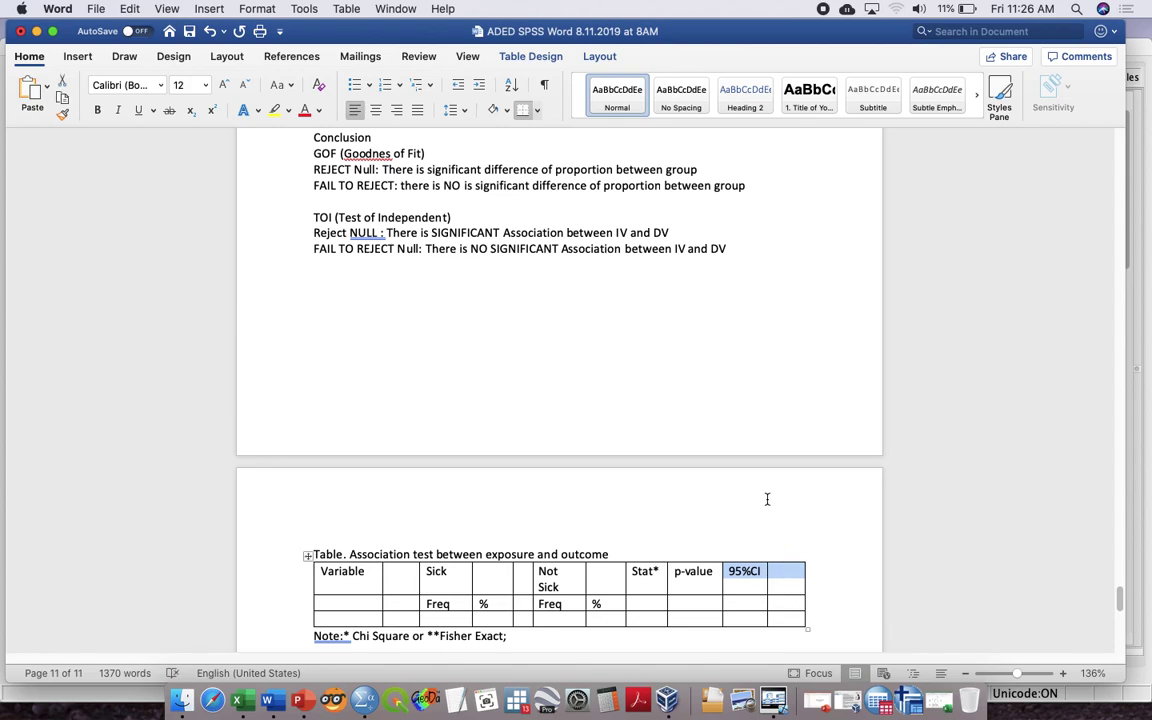
{"action": "left_click", "coordinate": [531, 56]}
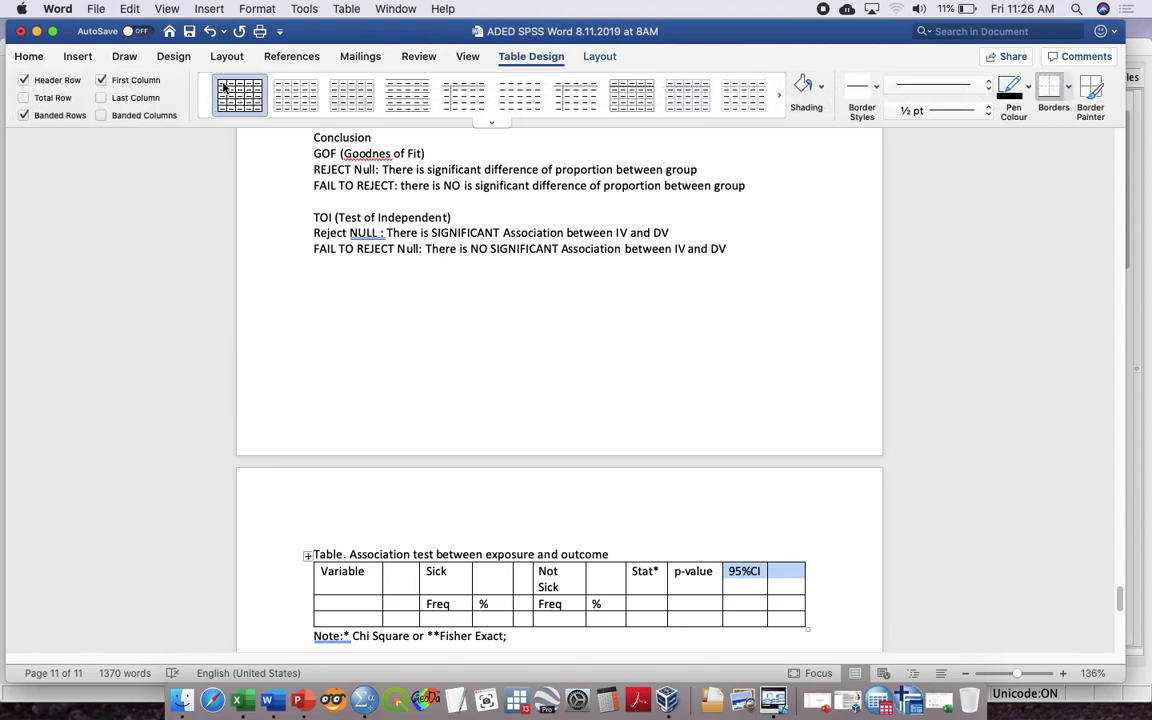
{"action": "left_click", "coordinate": [590, 58]}
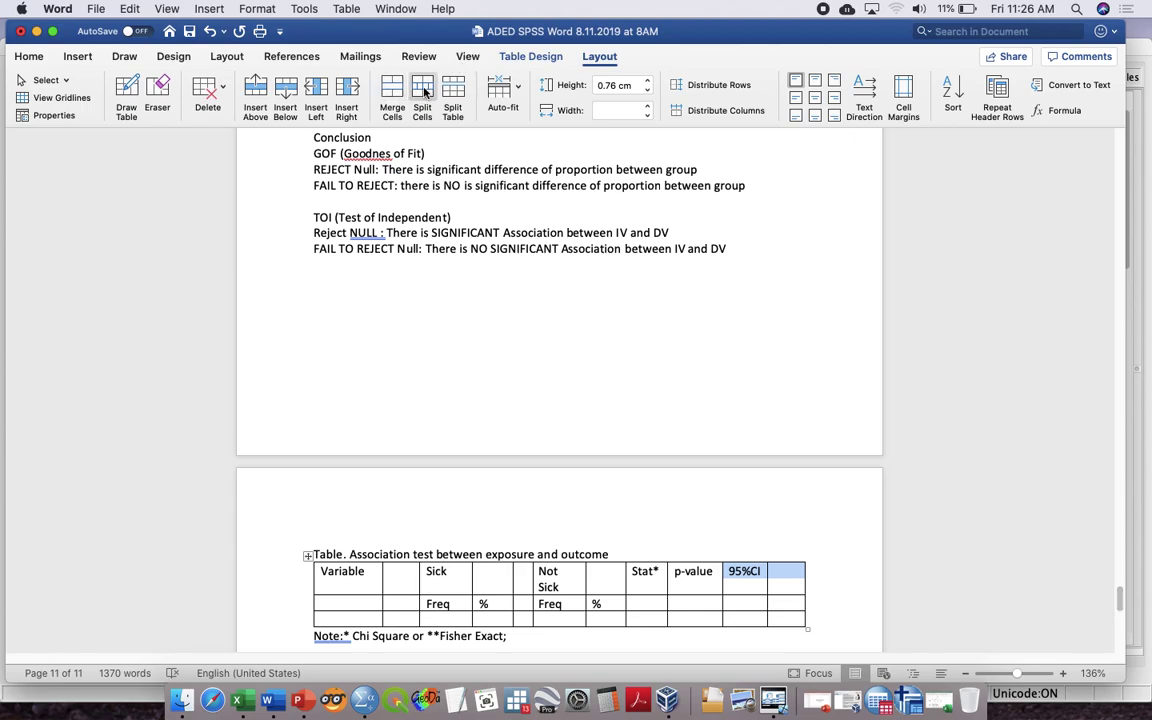
{"action": "left_click", "coordinate": [726, 571]}
Enter the subheaders Lower and Upper in the two cells under 95%CI
{"action": "left_click", "coordinate": [736, 603]}
{"action": "type", "text": "LL"}
{"action": "type", "text": "pper"}
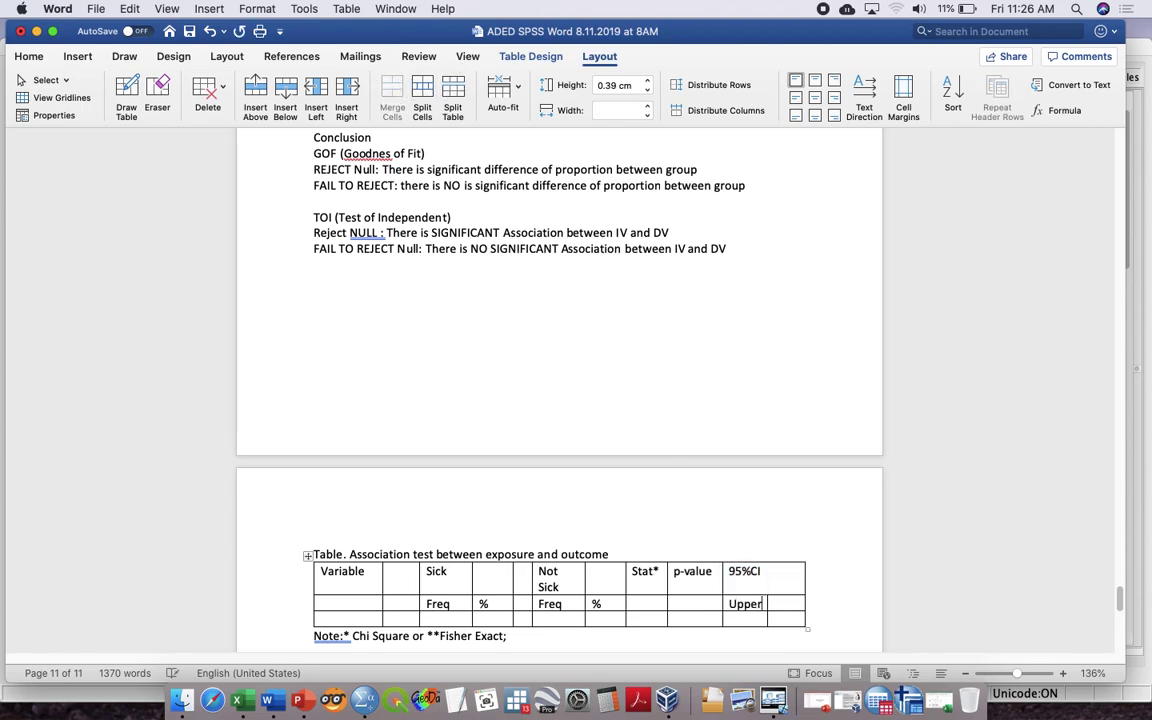
{"action": "key", "text": "BackSpace"}
{"action": "key", "text": "BackSpace"}
{"action": "key", "text": "BackSpace"}
{"action": "type", "text": "Lowe"}
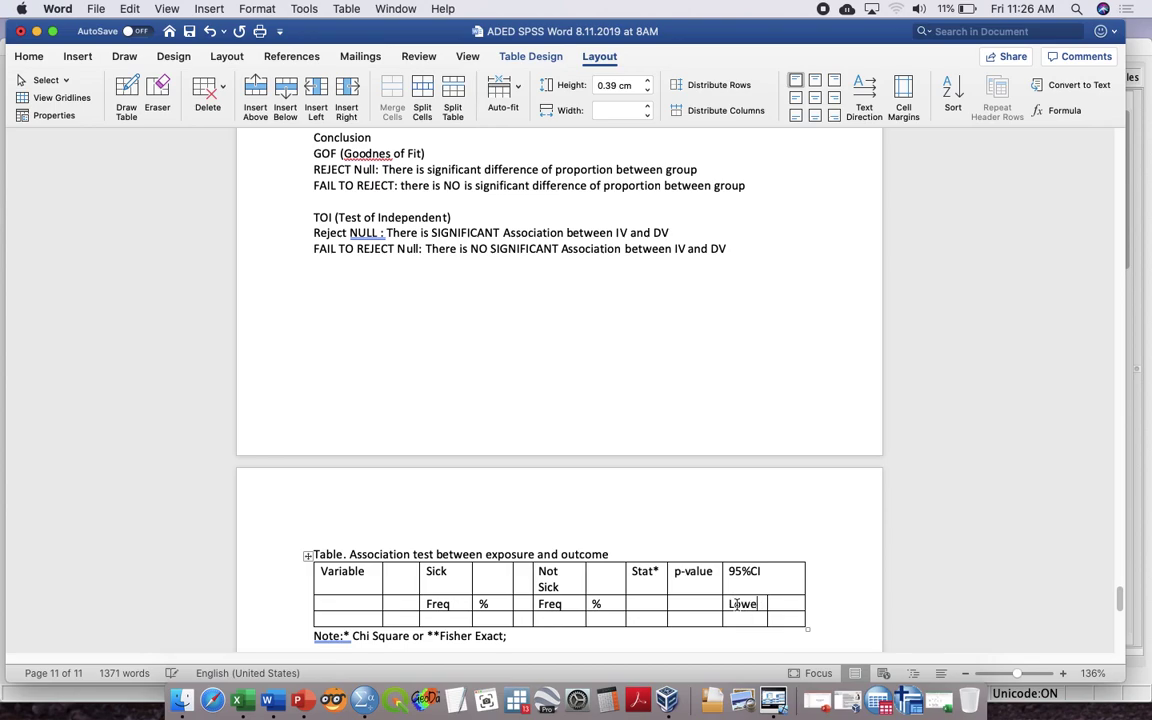
{"action": "type", "text": "Upper"}
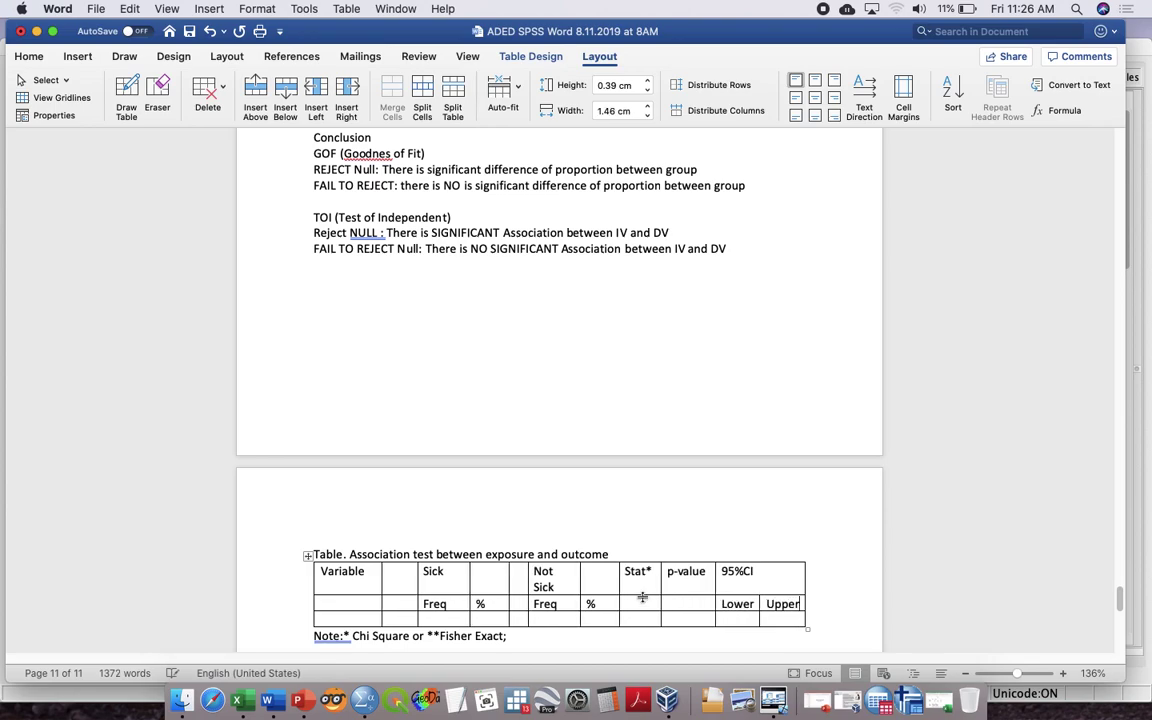
Enter the variable name AMM in the first cell of the table's third row
{"action": "scroll", "coordinate": [642, 597], "scroll_direction": "down", "scroll_amount": 4}
{"action": "left_click", "coordinate": [363, 441]}
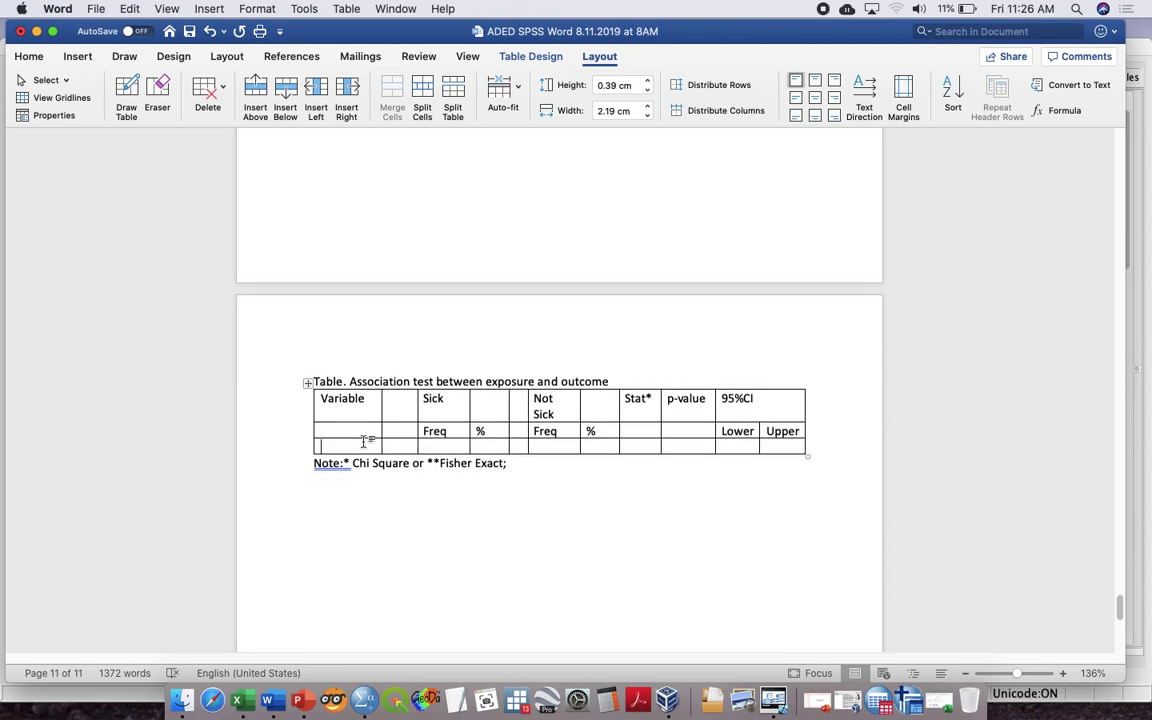
{"action": "type", "text": "Aya"}
{"action": "type", "text": "M"}
{"action": "key", "text": "BackSpace"}
{"action": "type", "text": "MM"}
Append "AMM = Ayam Masak Merah" to the end of the note below the table
{"action": "left_click", "coordinate": [512, 463]}
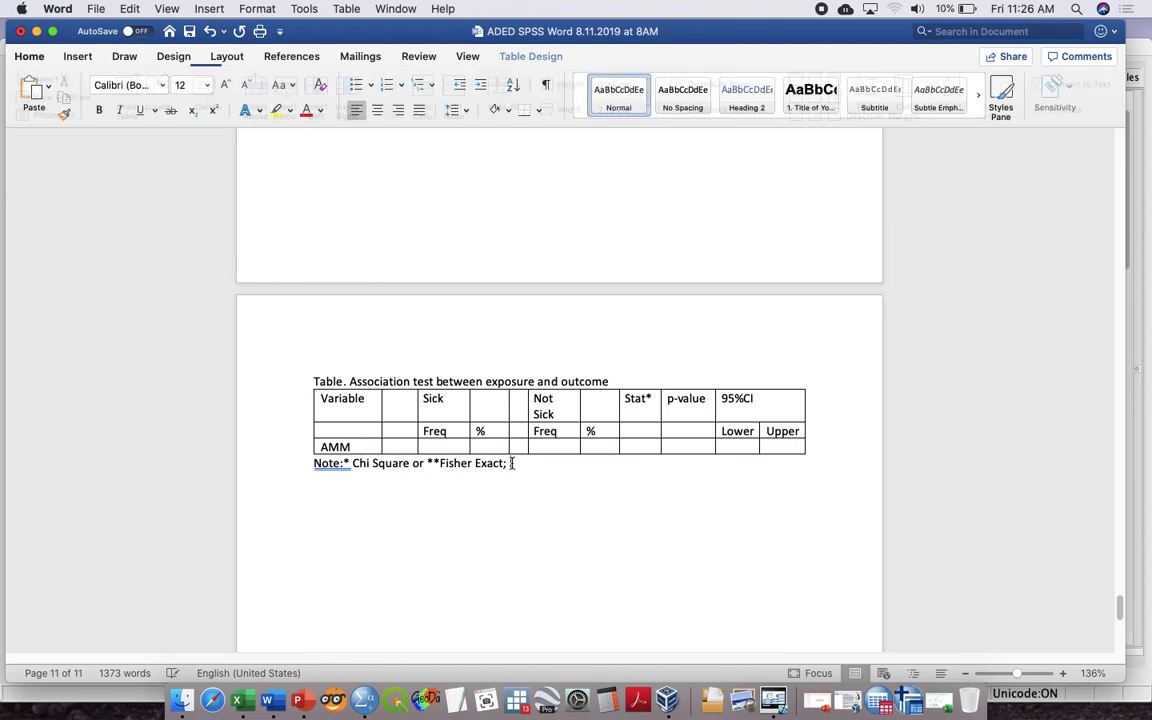
{"action": "type", "text": "AMM ="}
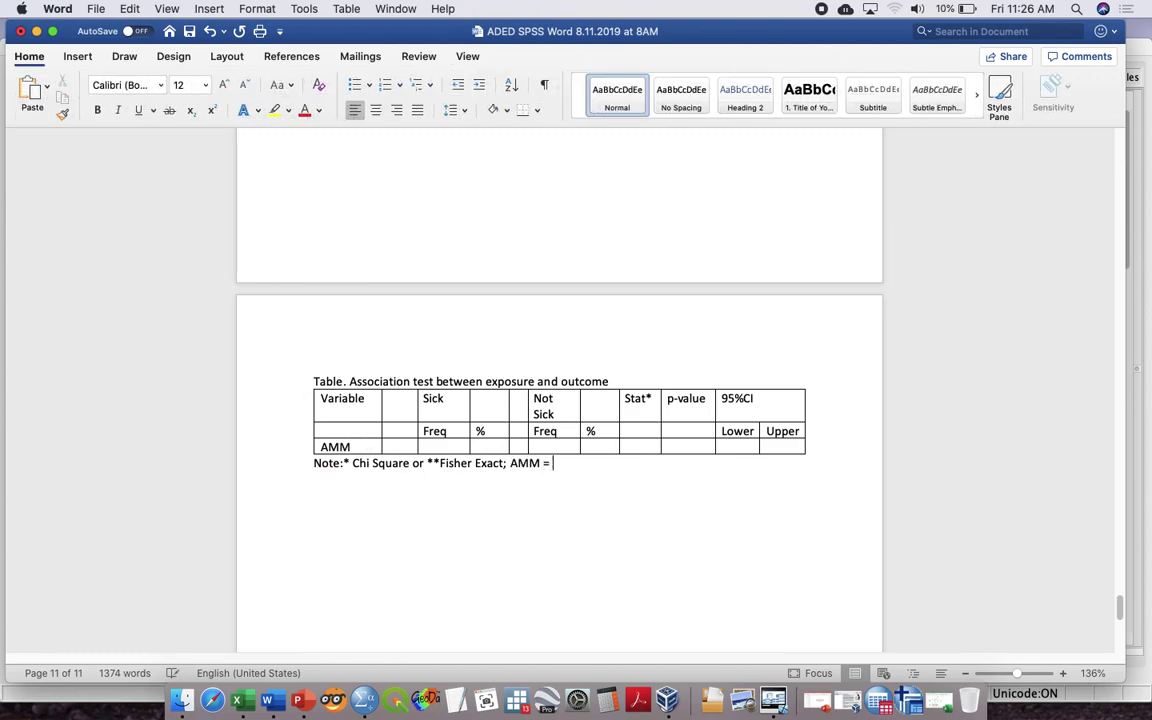
{"action": "type", "text": " Ayam masak"}
{"action": "key", "text": "BackSpace"}
{"action": "key", "text": "BackSpace"}
{"action": "key", "text": "BackSpace"}
{"action": "key", "text": "BackSpace"}
{"action": "key", "text": "BackSpace"}
{"action": "key", "text": "BackSpace"}
{"action": "type", "text": "Masak Merah"}
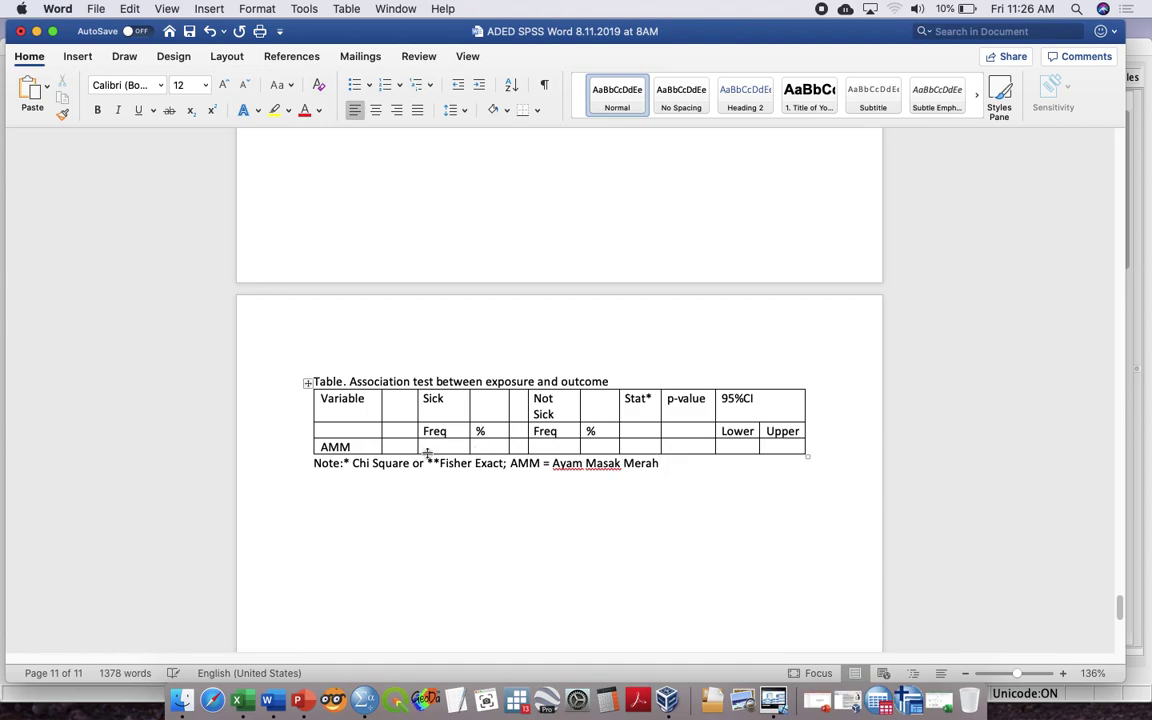
Enter Eat in the cell beside AMM, then add a new row with Not Eat beneath it
{"action": "left_click", "coordinate": [402, 447]}
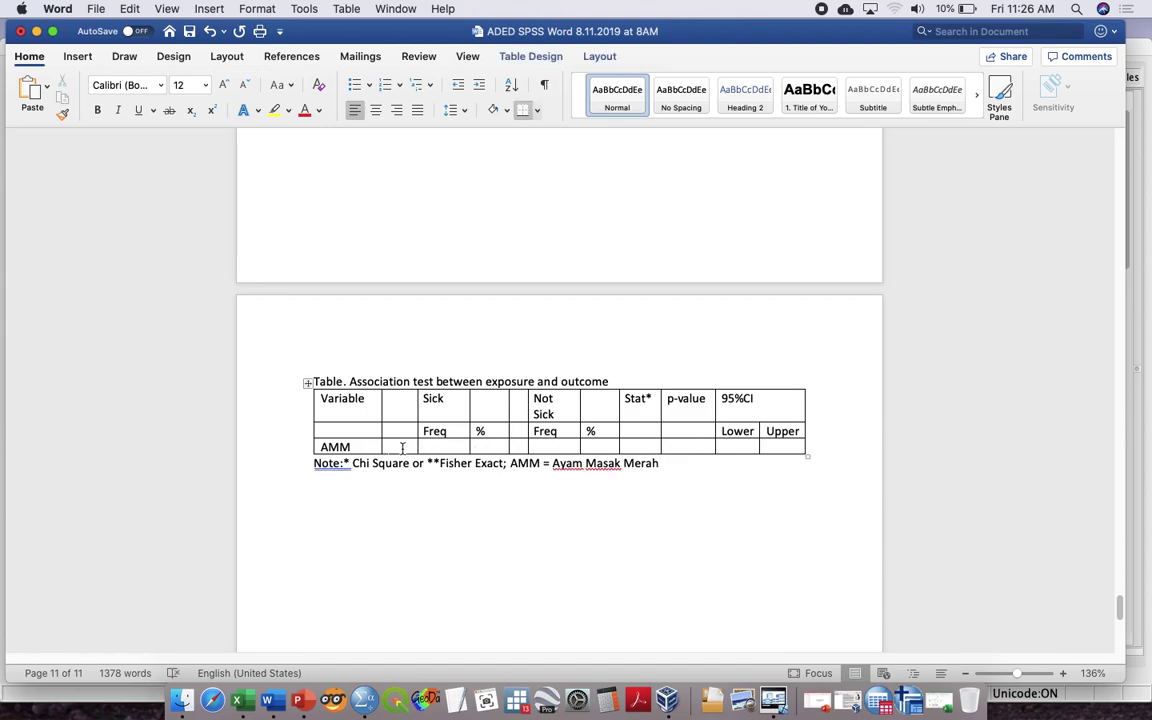
{"action": "type", "text": "Ea"}
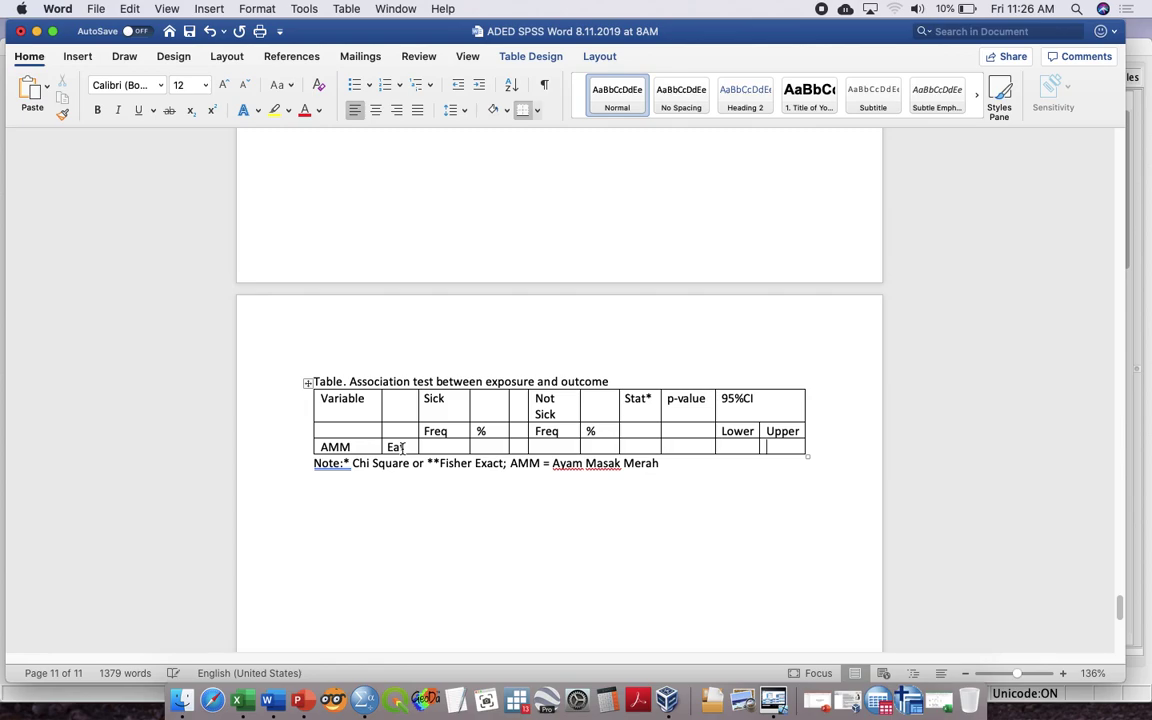
{"action": "key", "text": "Tab"}
{"action": "key", "text": "Tab"}
{"action": "type", "text": "Not Eat"}
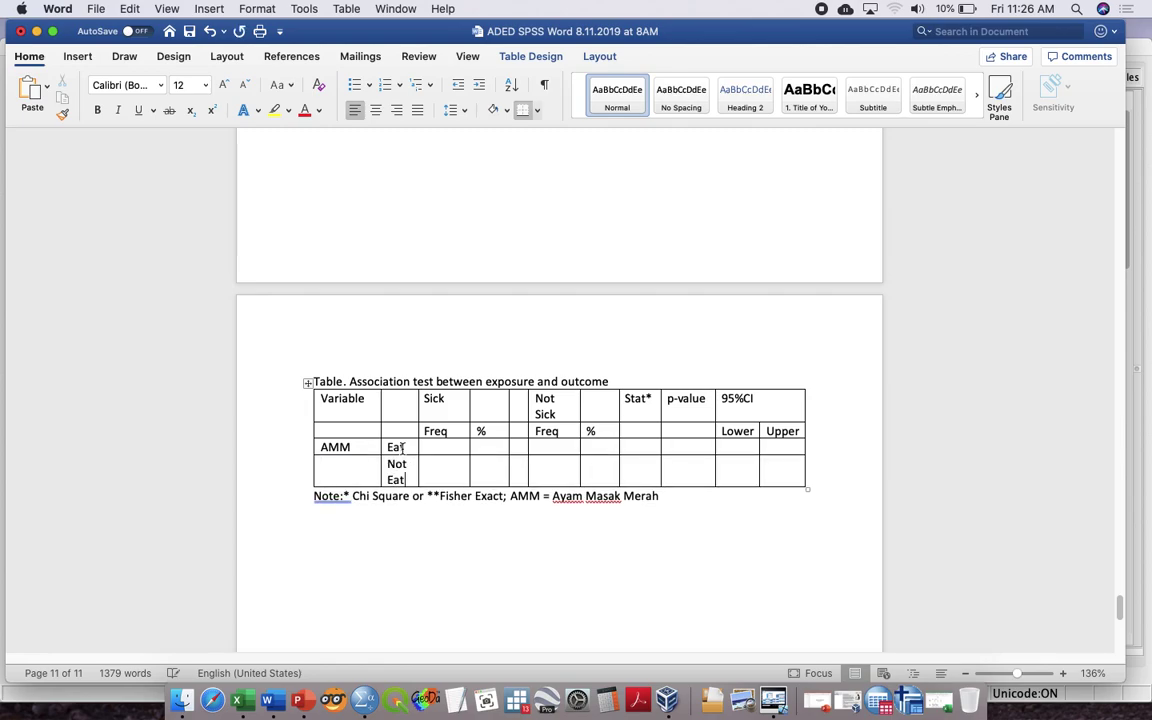
Widen the Eat/Not Eat column and the Not Sick frequency column so their labels fit on one line
{"action": "left_click_drag", "start_coordinate": [417, 408], "coordinate": [432, 404]}
{"action": "key", "text": "Tab"}
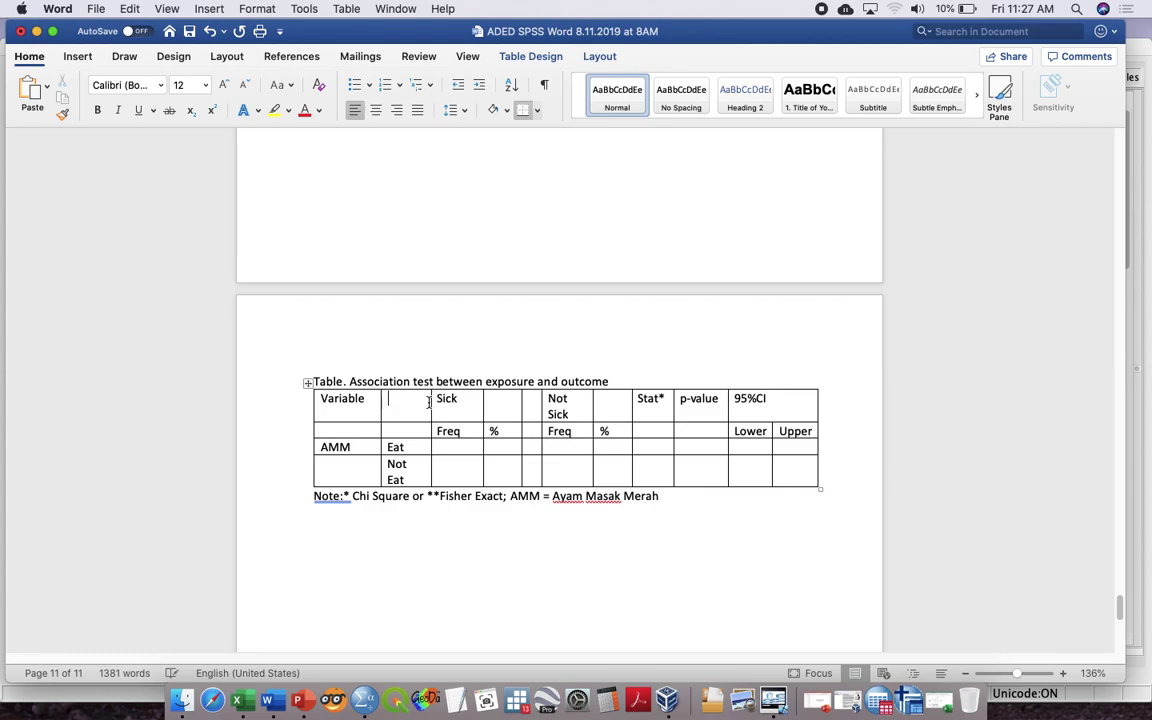
{"action": "left_click_drag", "start_coordinate": [428, 401], "coordinate": [440, 401]}
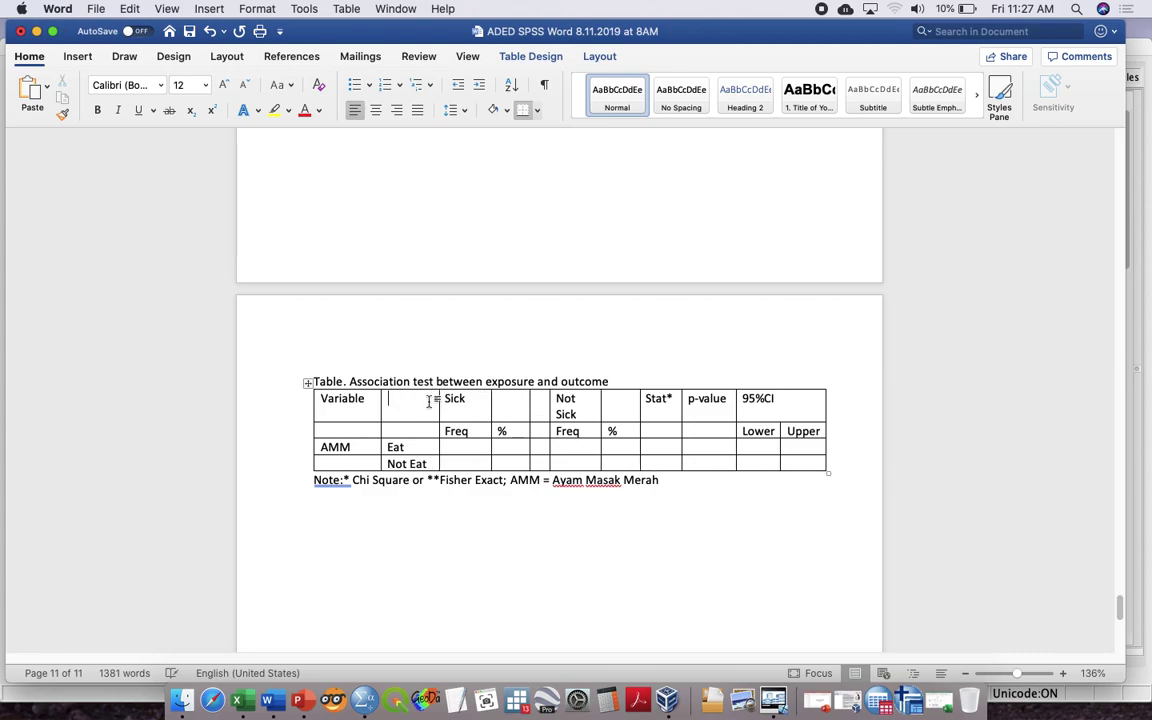
{"action": "left_click_drag", "start_coordinate": [600, 401], "coordinate": [611, 401]}
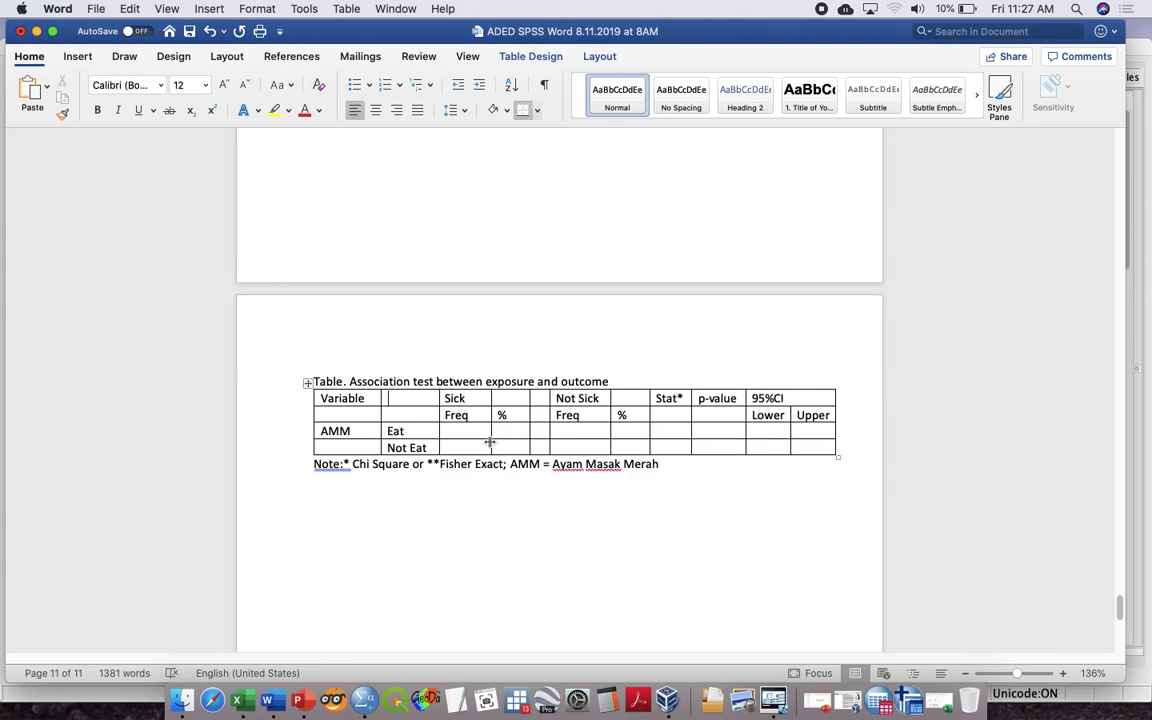
Switch to the SPSS syntax editor and run the CROSSTABS command for b1 to b6 by f1
{"action": "key", "text": "ctrl+Up"}
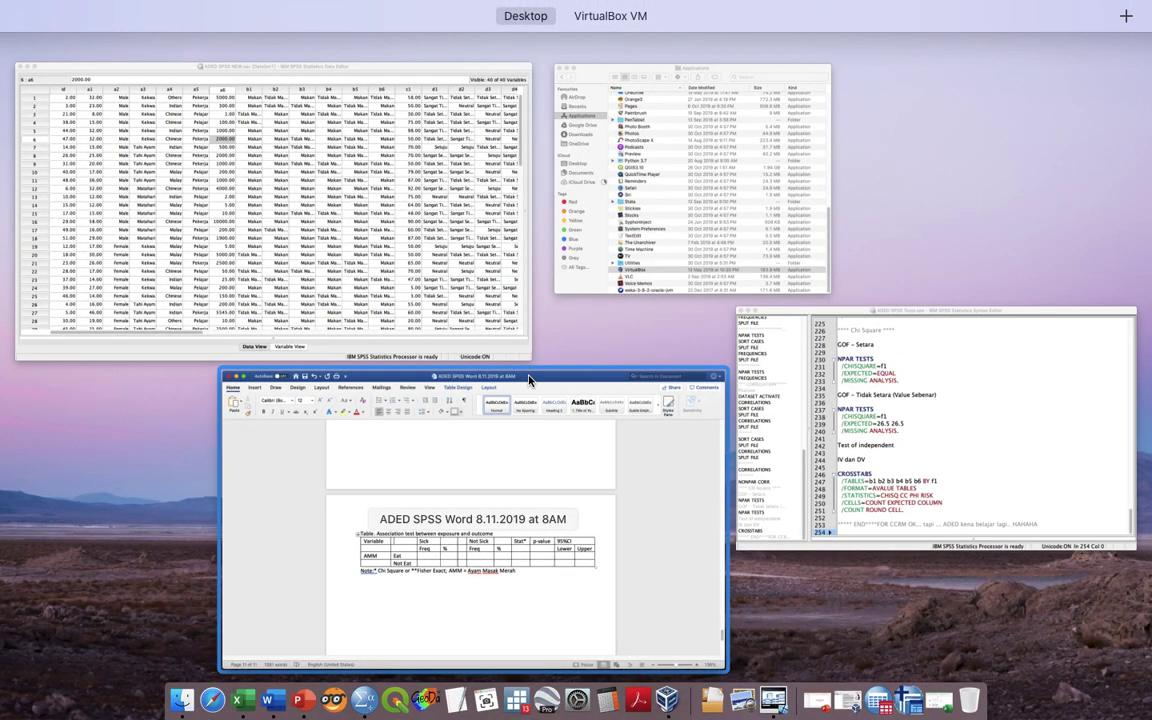
{"action": "left_click", "coordinate": [805, 438]}
{"action": "left_click", "coordinate": [544, 556]}
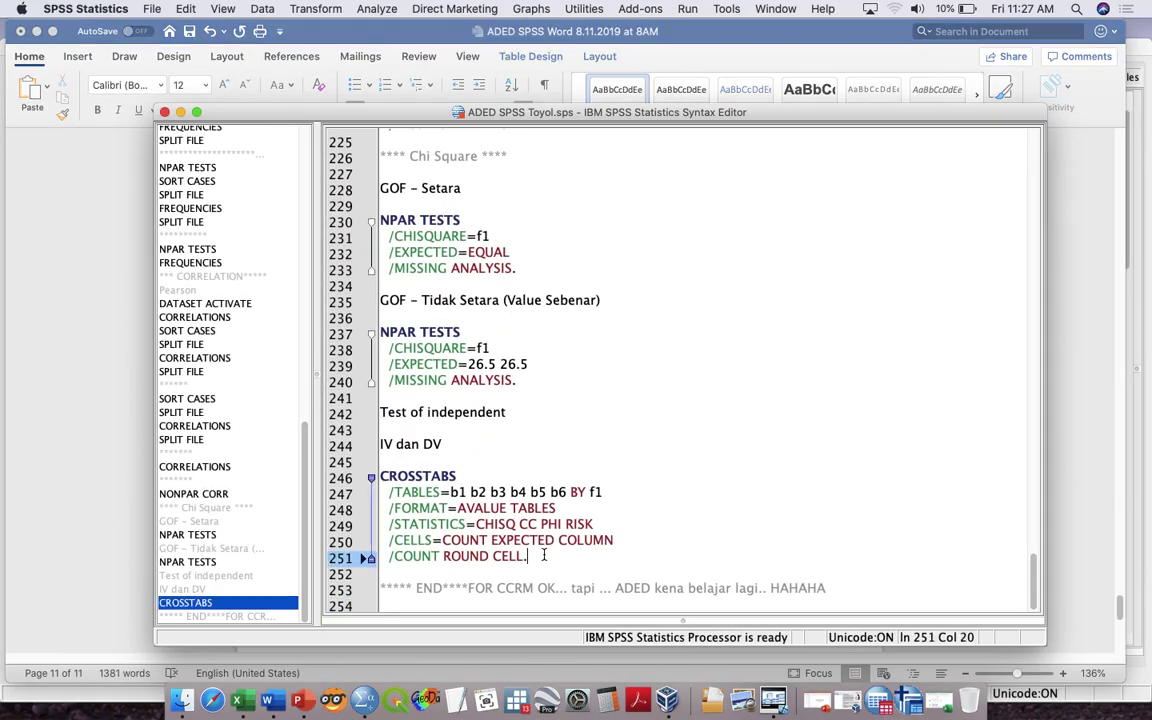
{"action": "left_click", "coordinate": [381, 476], "text": "shift"}
{"action": "key", "text": "super+r"}
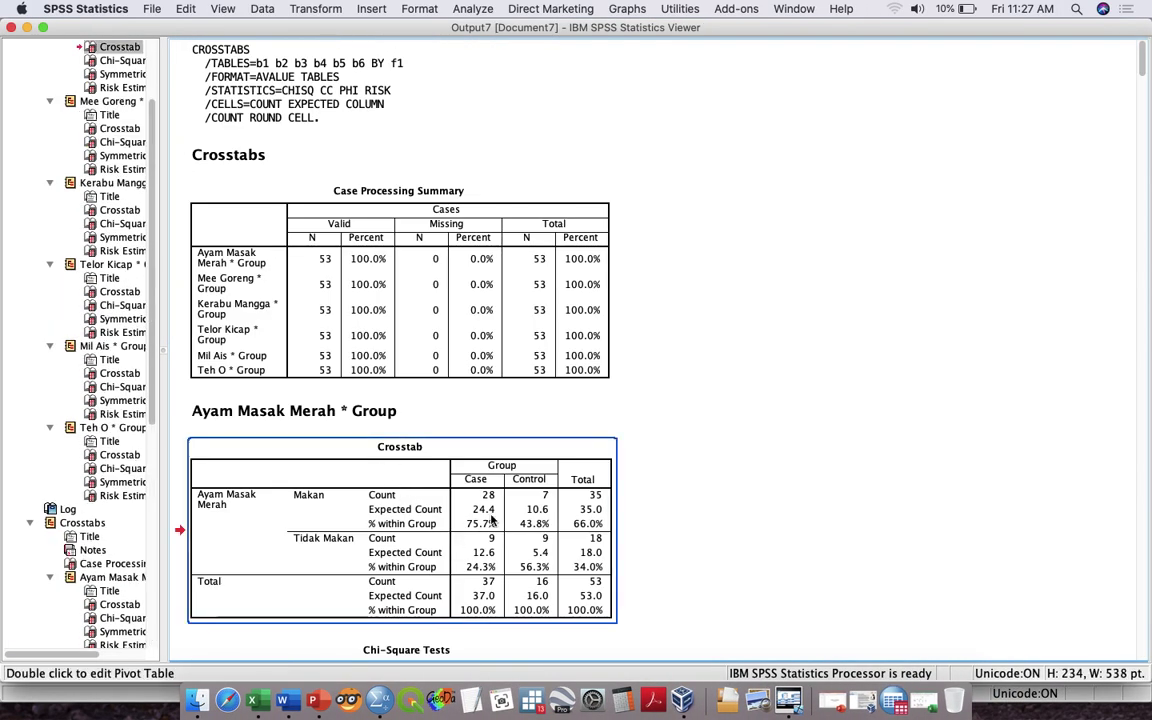
{"action": "left_click", "coordinate": [493, 523]}
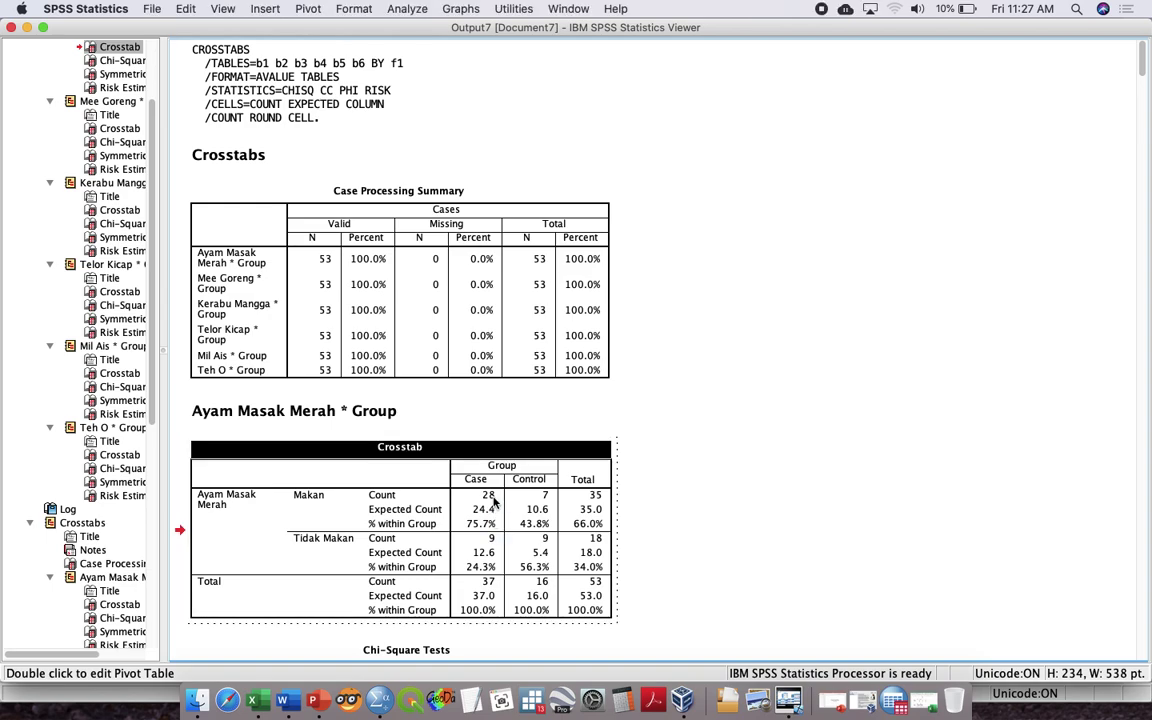
{"action": "double_click", "coordinate": [489, 496]}
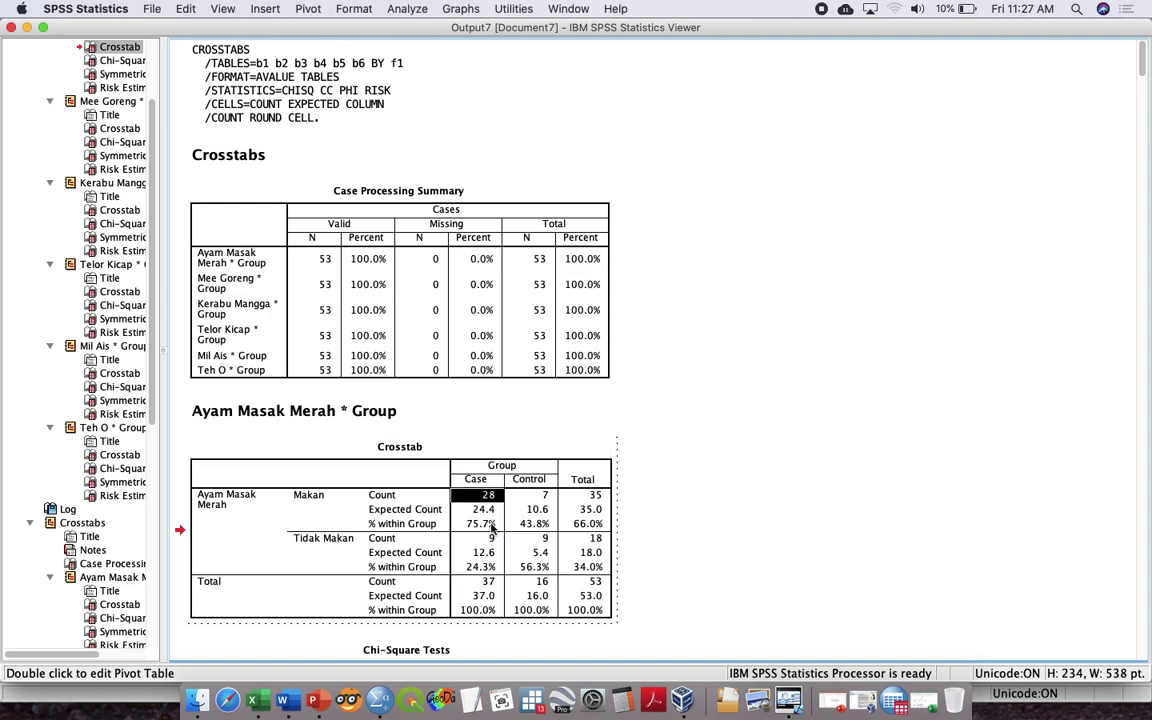
{"action": "key", "text": "ctrl+Up"}
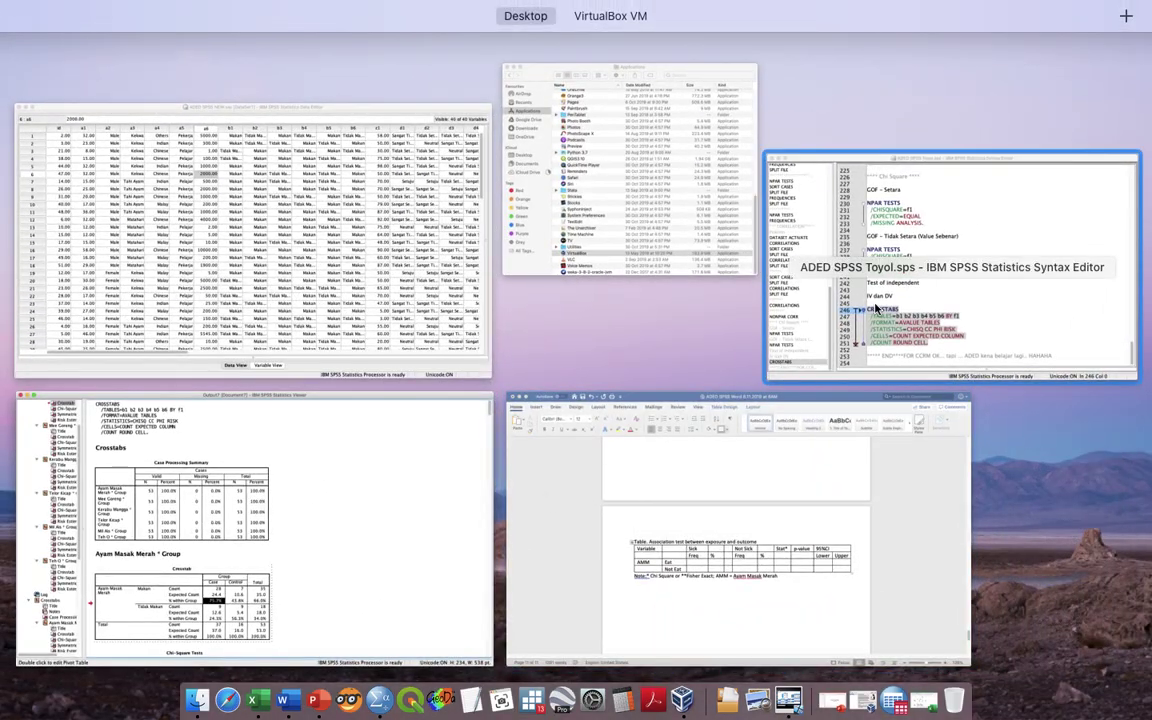
{"action": "left_click", "coordinate": [794, 455]}
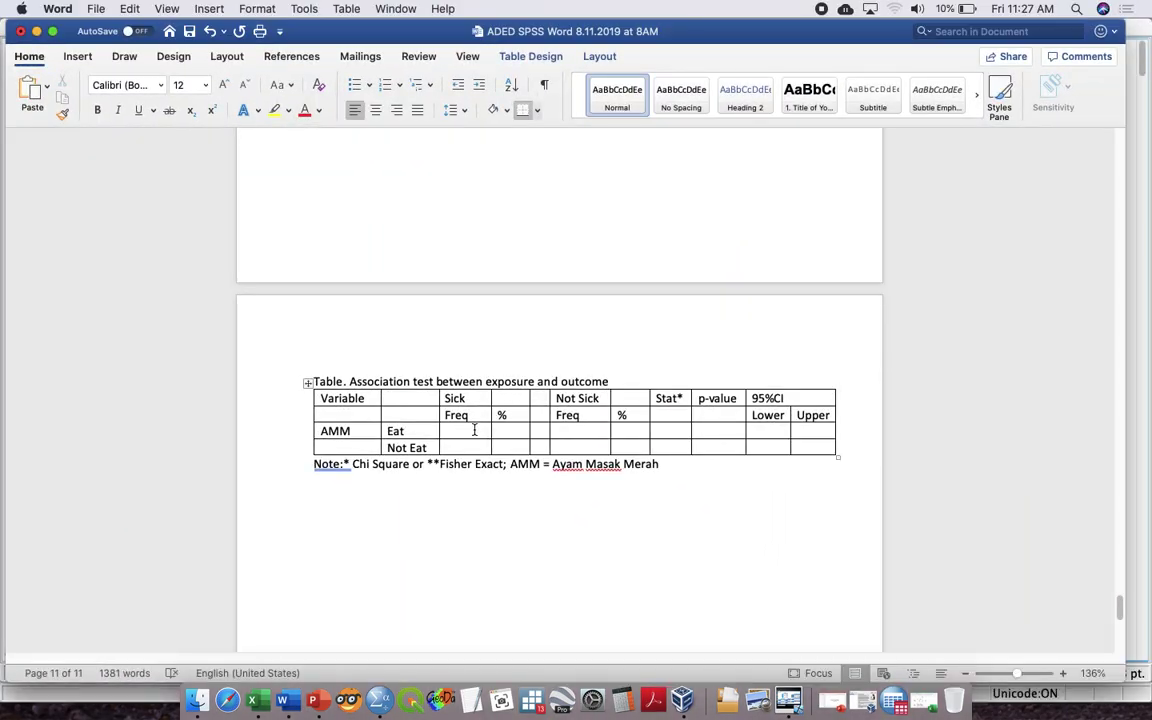
{"action": "key", "text": "ctrl+Up"}
{"action": "left_click", "coordinate": [470, 458]}
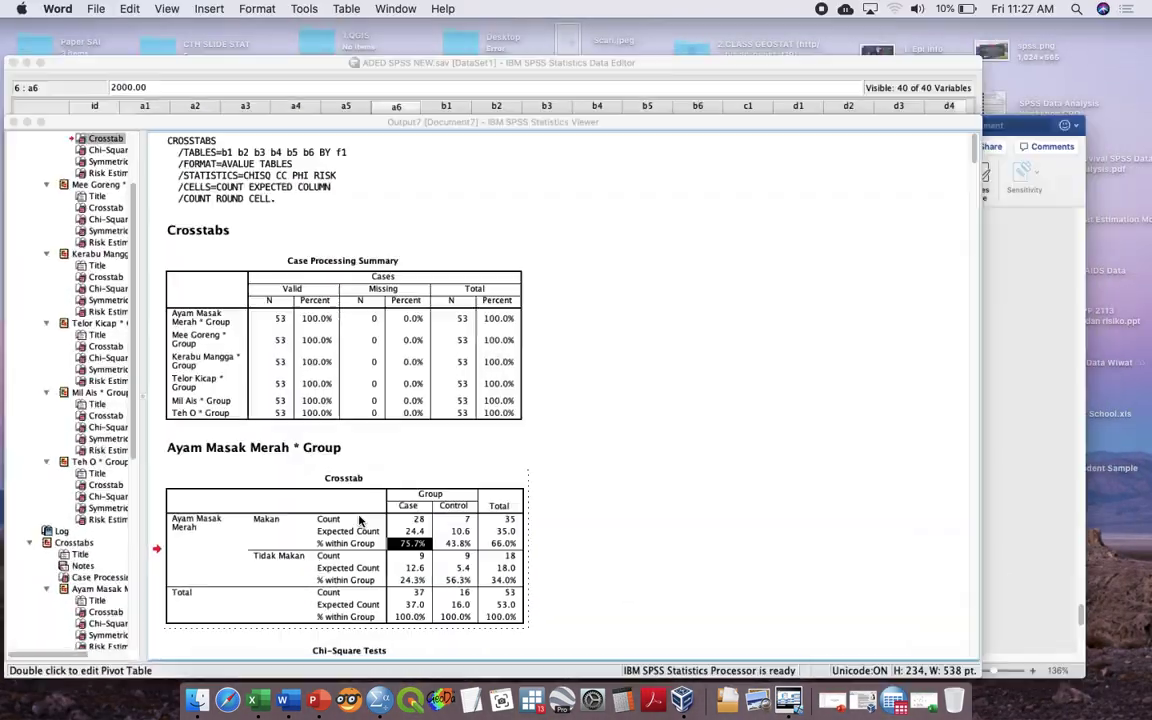
Copy the Makan and Tidak Makan rows with their Case and Control values from the Ayam Masak Merah crosstab
{"action": "left_click", "coordinate": [488, 494]}
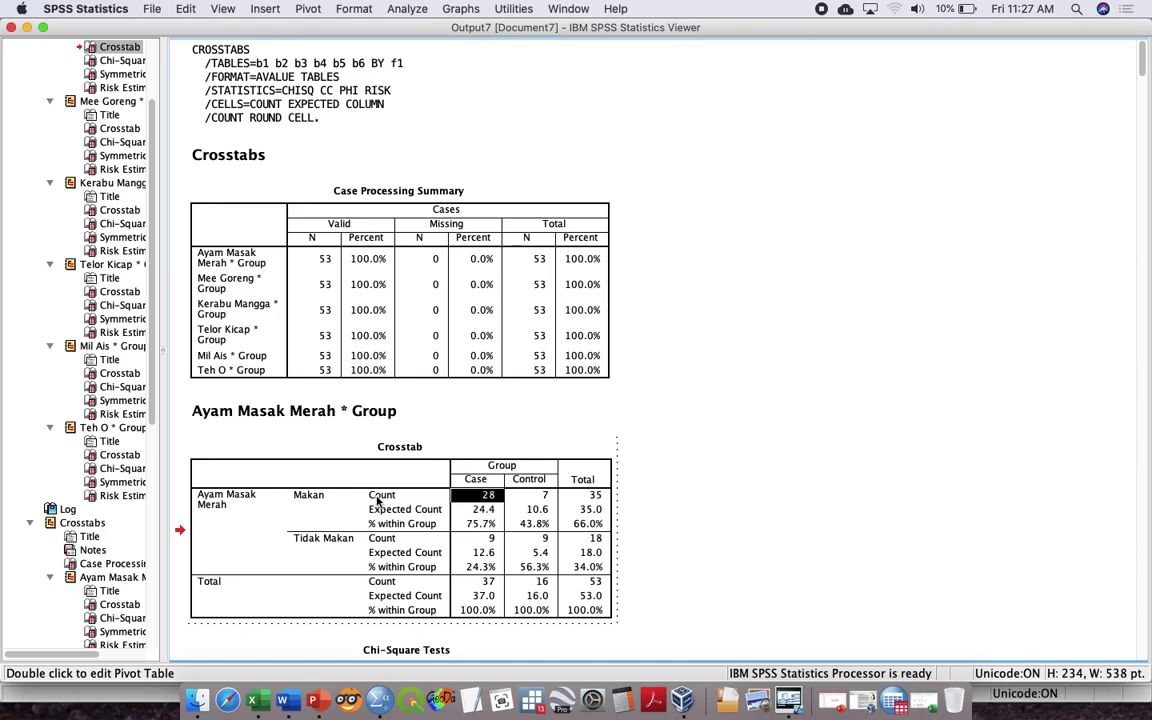
{"action": "left_click_drag", "start_coordinate": [405, 509], "coordinate": [427, 530]}
{"action": "left_click_drag", "start_coordinate": [300, 494], "coordinate": [535, 568]}
Switch to the Word document and paste the copied crosstab values below the table note, keeping text only
{"action": "key", "text": "ctrl+Up"}
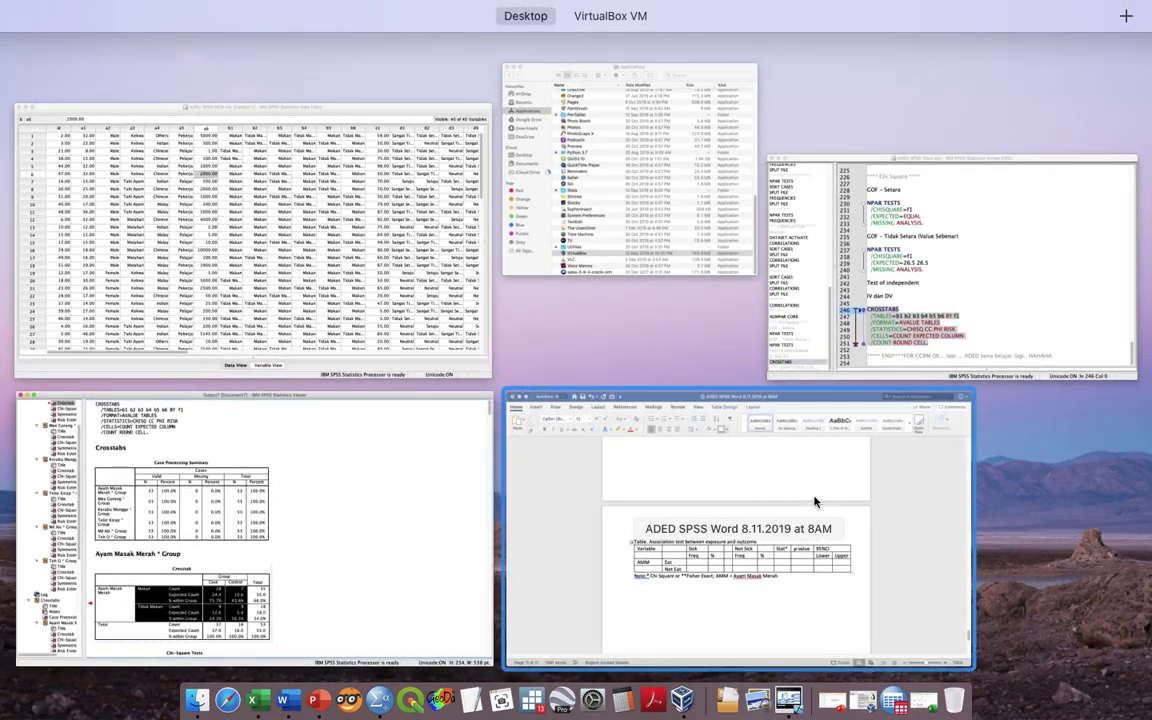
{"action": "left_click", "coordinate": [745, 546]}
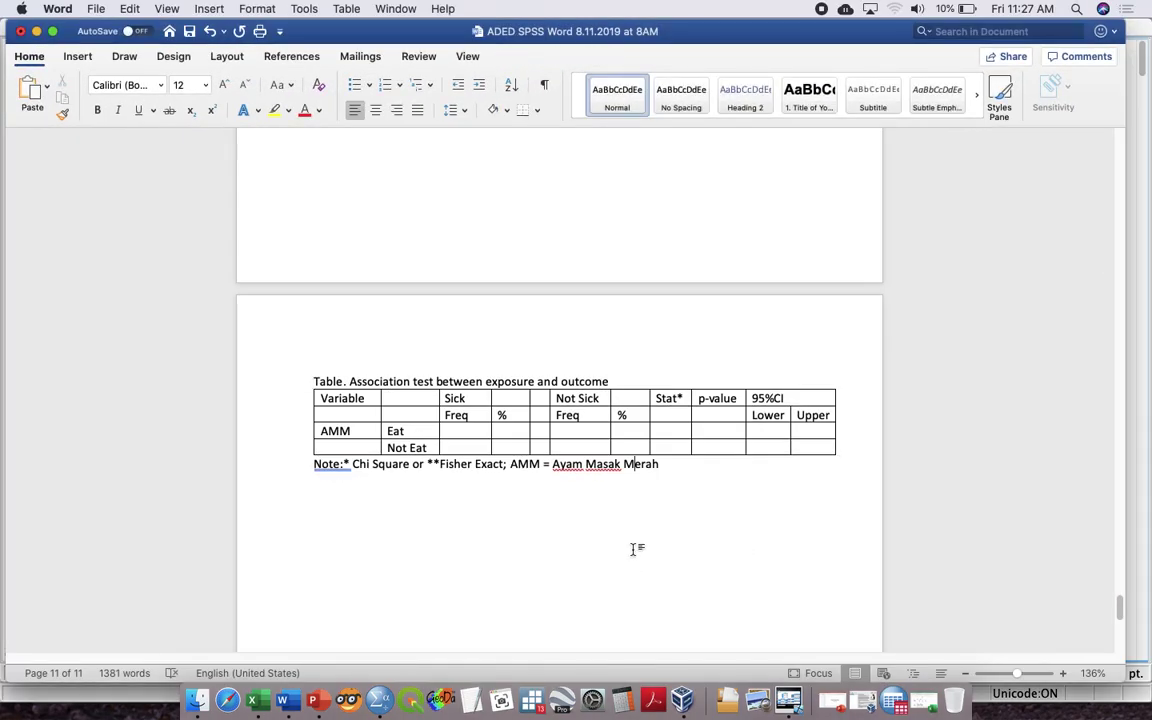
{"action": "key", "text": "Return"}
{"action": "key", "text": "super+v"}
{"action": "left_click", "coordinate": [608, 601]}
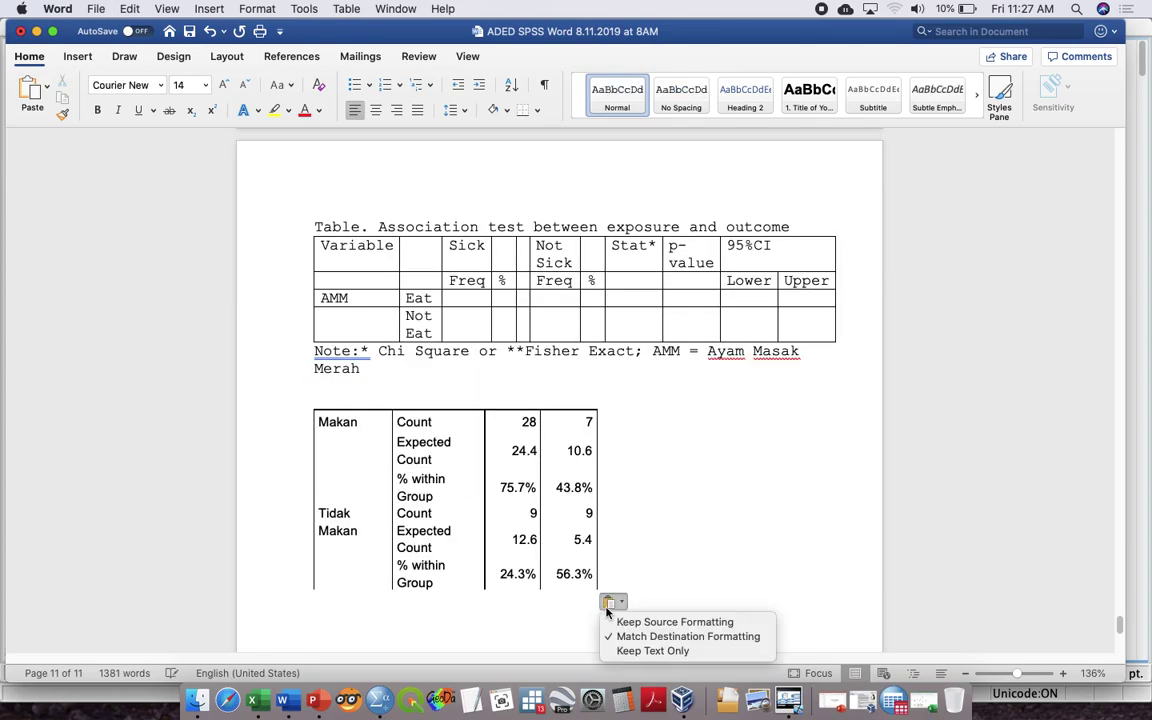
{"action": "left_click", "coordinate": [624, 650]}
{"action": "scroll", "coordinate": [553, 442], "scroll_direction": "up", "scroll_amount": 5}
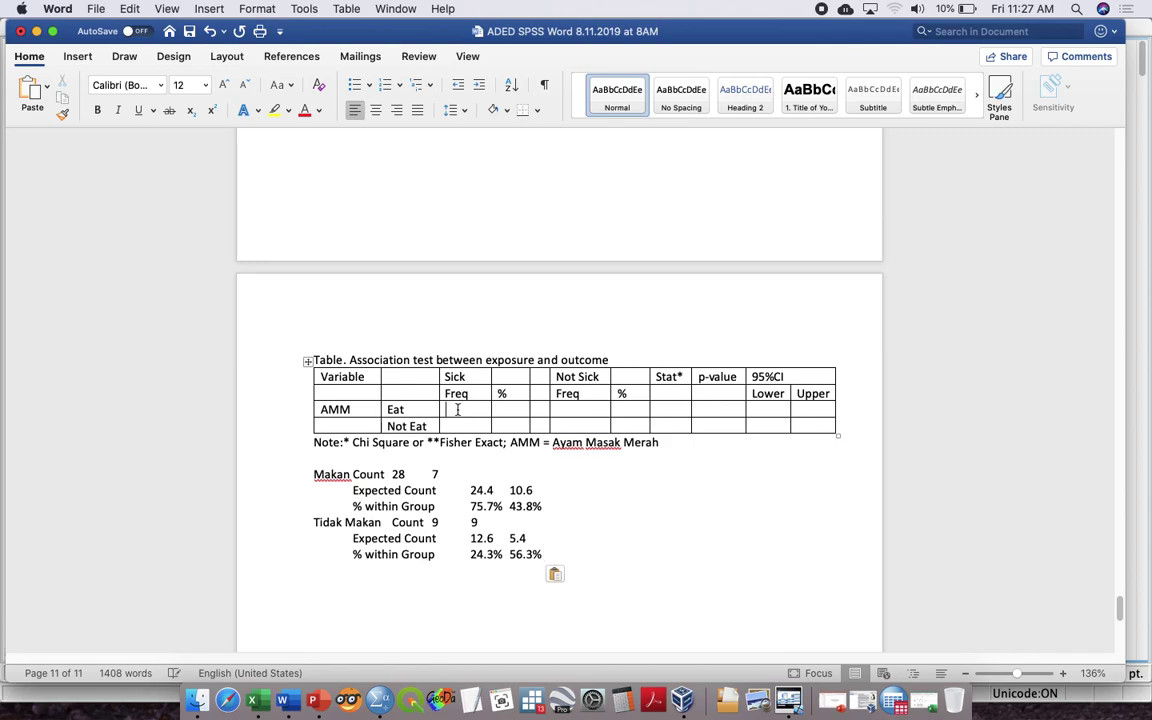
Enter the AMM frequencies: Sick 28 for Eat and 9 for Not Eat, Not Sick 7 for Eat and 9 for Not Eat
{"action": "left_click", "coordinate": [457, 409]}
{"action": "type", "text": "28"}
{"action": "key", "text": "Tab"}
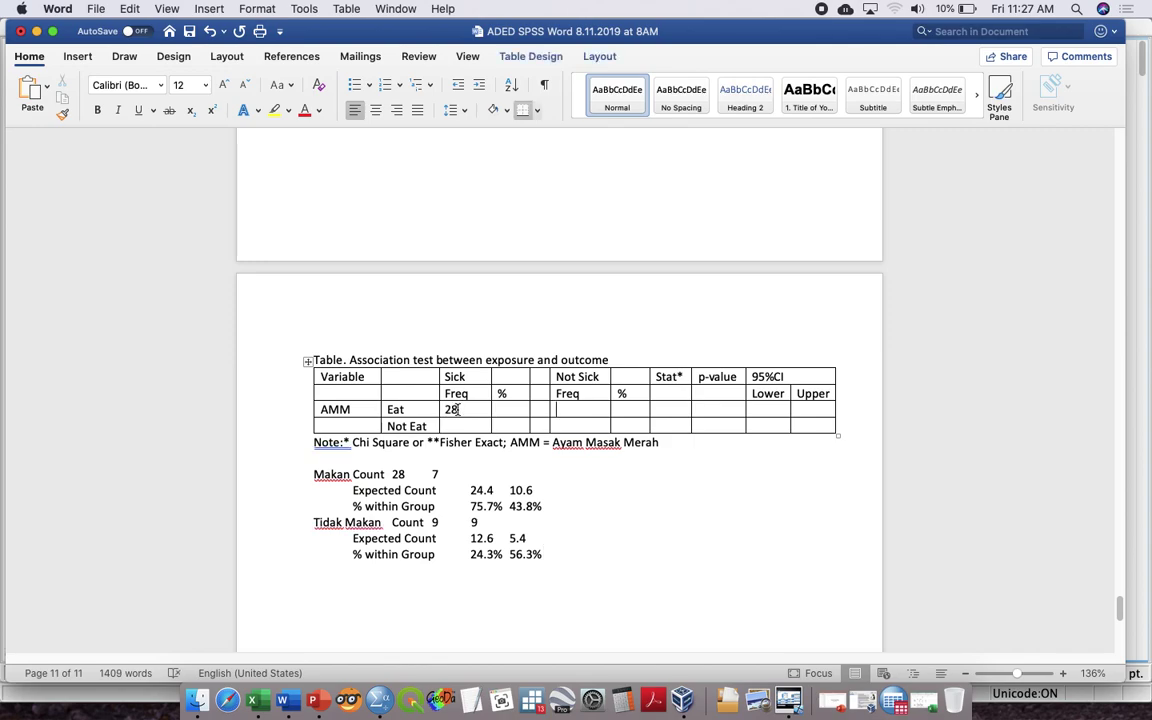
{"action": "key", "text": "Down"}
{"action": "key", "text": "Left"}
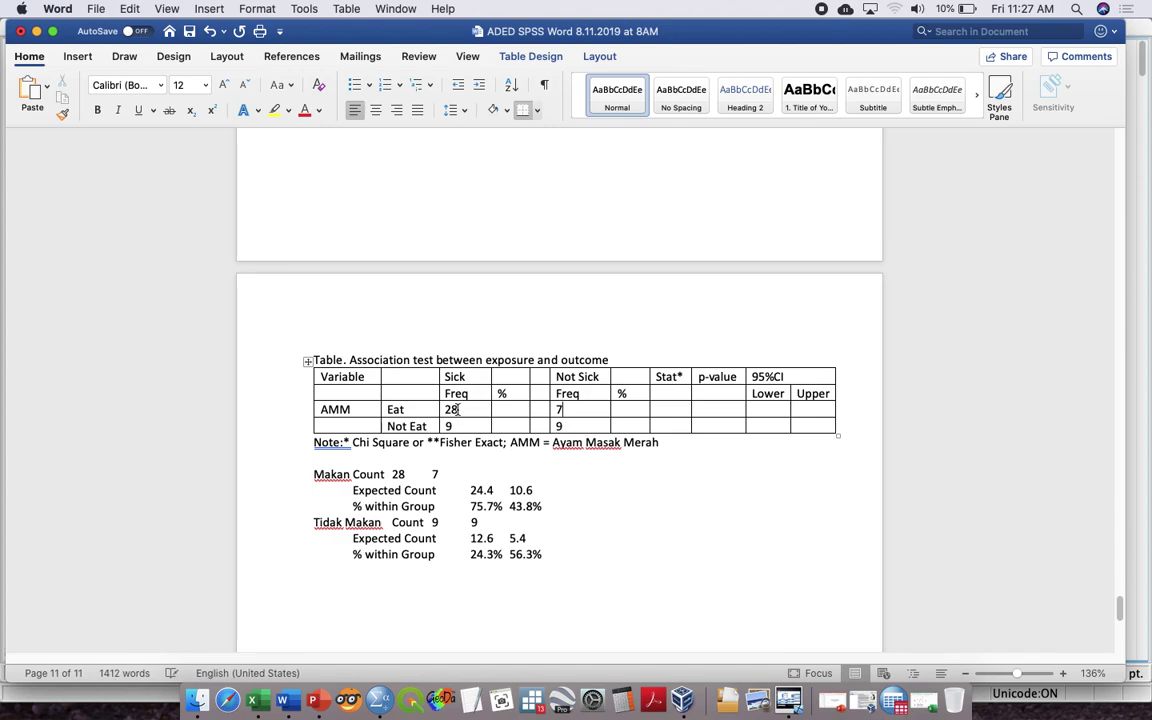
Enter the Sick percentages for AMM: 75.7 for Eat and 24.3 for Not Eat
{"action": "key", "text": "Left"}
{"action": "type", "text": "4.3"}
{"action": "key", "text": "Up"}
Enter the Not Sick percentages 43.8 for Eat and 56.3 for Not Eat, and delete the pasted crosstab text below the note
{"action": "key", "text": "Right"}
{"action": "key", "text": "Right"}
{"action": "key", "text": "Right"}
{"action": "key", "text": "Right"}
{"action": "type", "text": "10"}
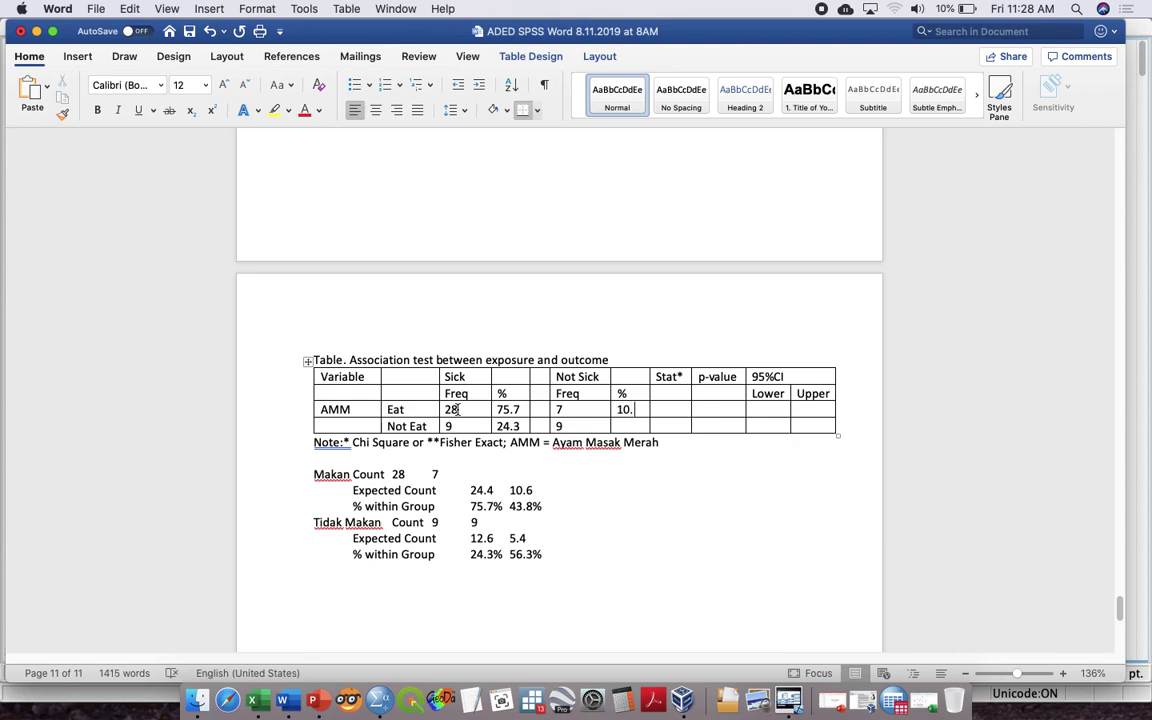
{"action": "key", "text": "BackSpace"}
{"action": "key", "text": "BackSpace"}
{"action": "key", "text": "BackSpace"}
{"action": "type", "text": "43.8"}
{"action": "type", "text": "6"}
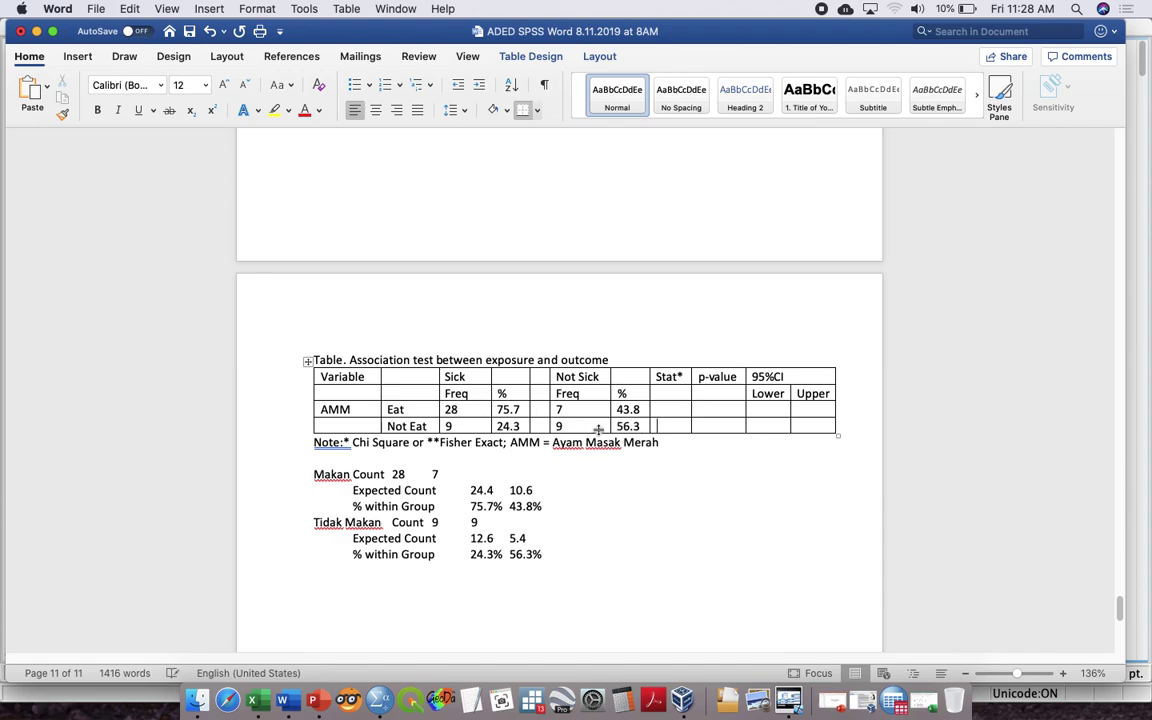
{"action": "left_click_drag", "start_coordinate": [285, 478], "coordinate": [326, 562]}
{"action": "key", "text": "BackSpace"}
Look up the Pearson Chi-Square result in the SPSS output and enter Stat 5.076 and p-value 0.024 in the AMM Eat row
{"action": "key", "text": "ctrl+Up"}
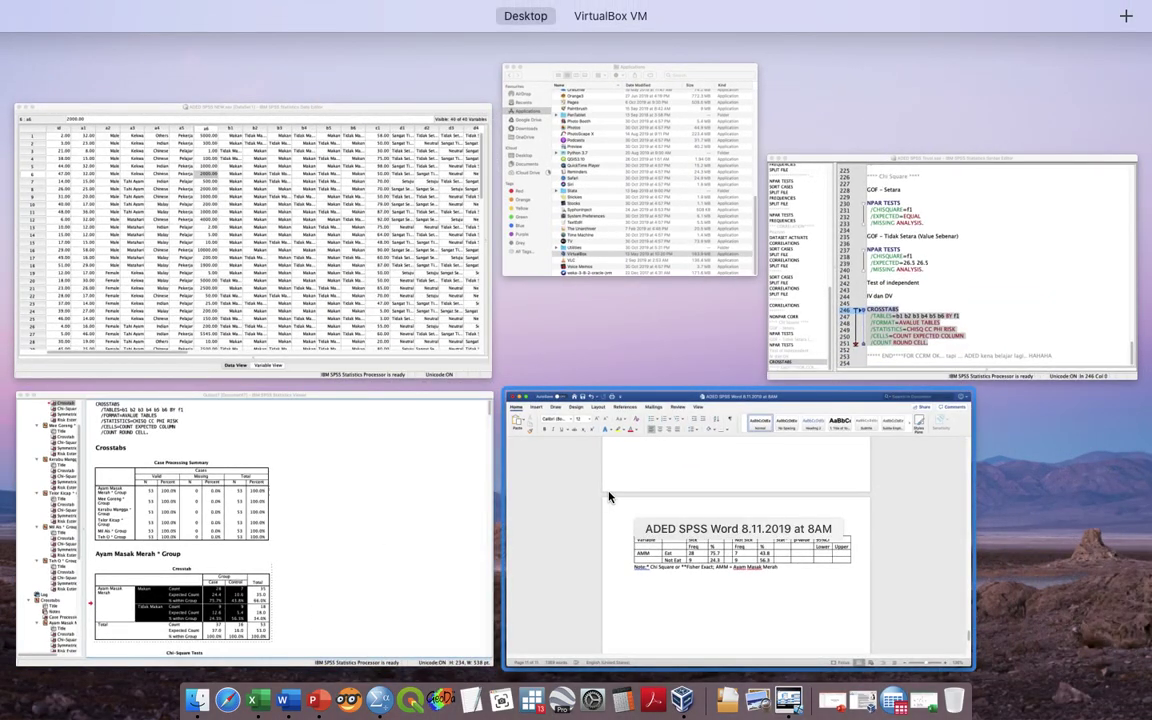
{"action": "left_click", "coordinate": [420, 578]}
{"action": "scroll", "coordinate": [428, 470], "scroll_direction": "down", "scroll_amount": 10}
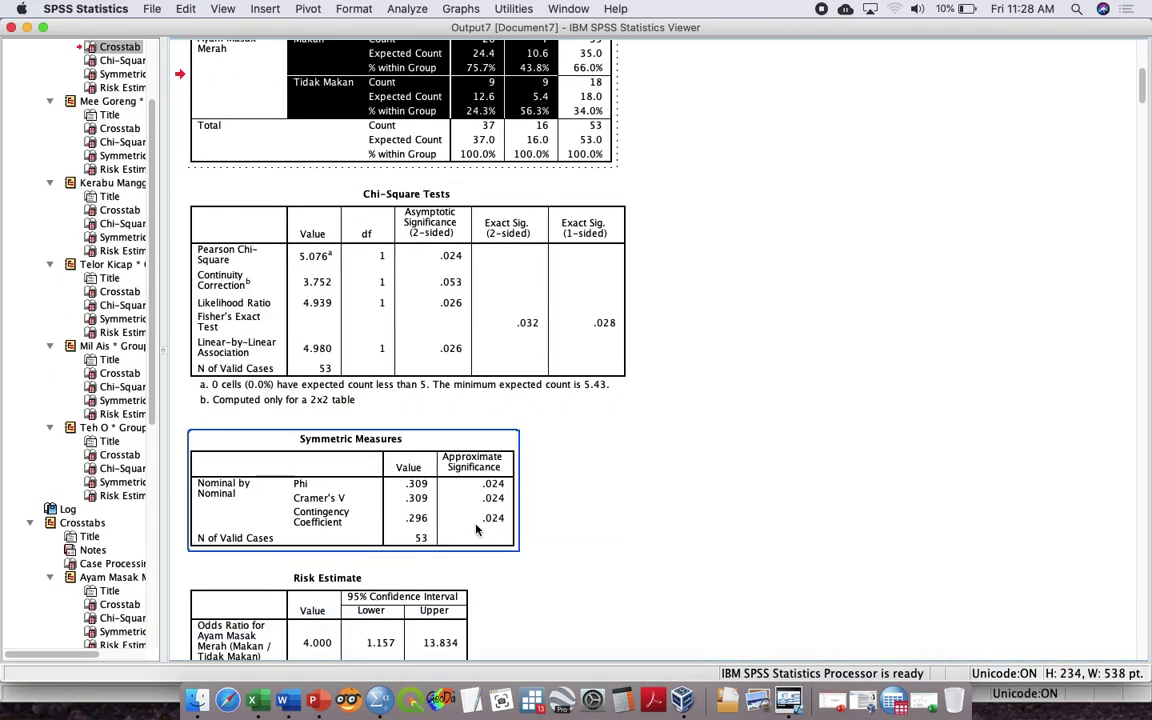
{"action": "key", "text": "ctrl+Up"}
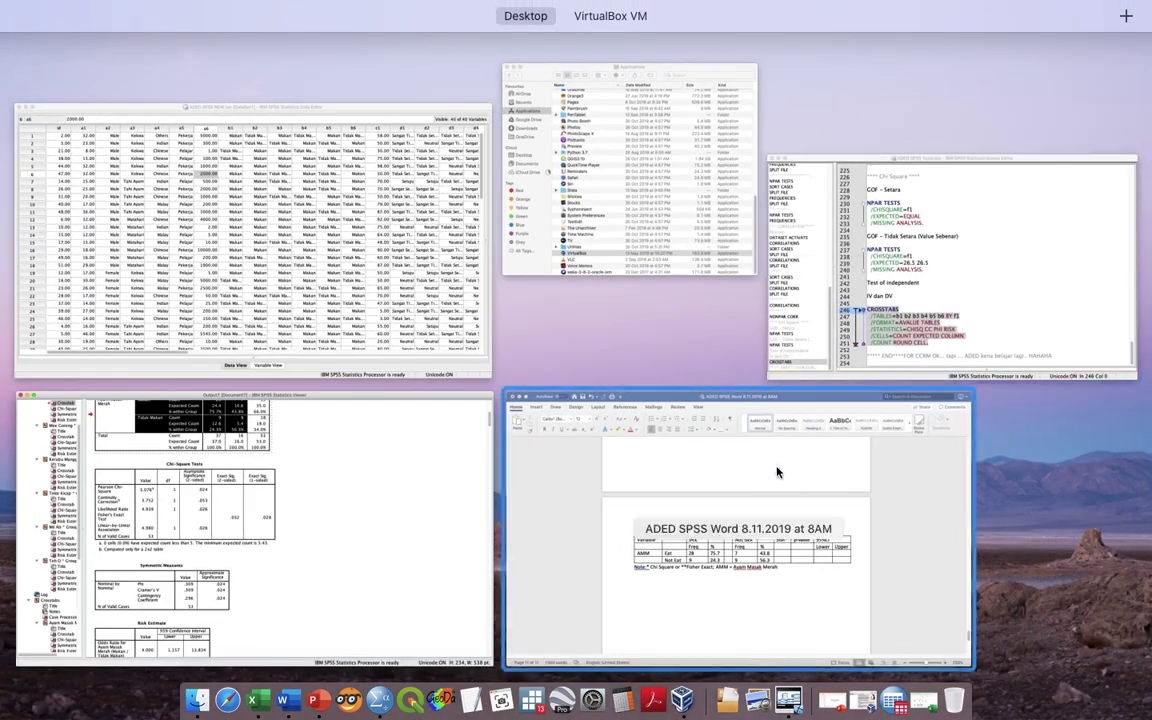
{"action": "left_click", "coordinate": [727, 390]}
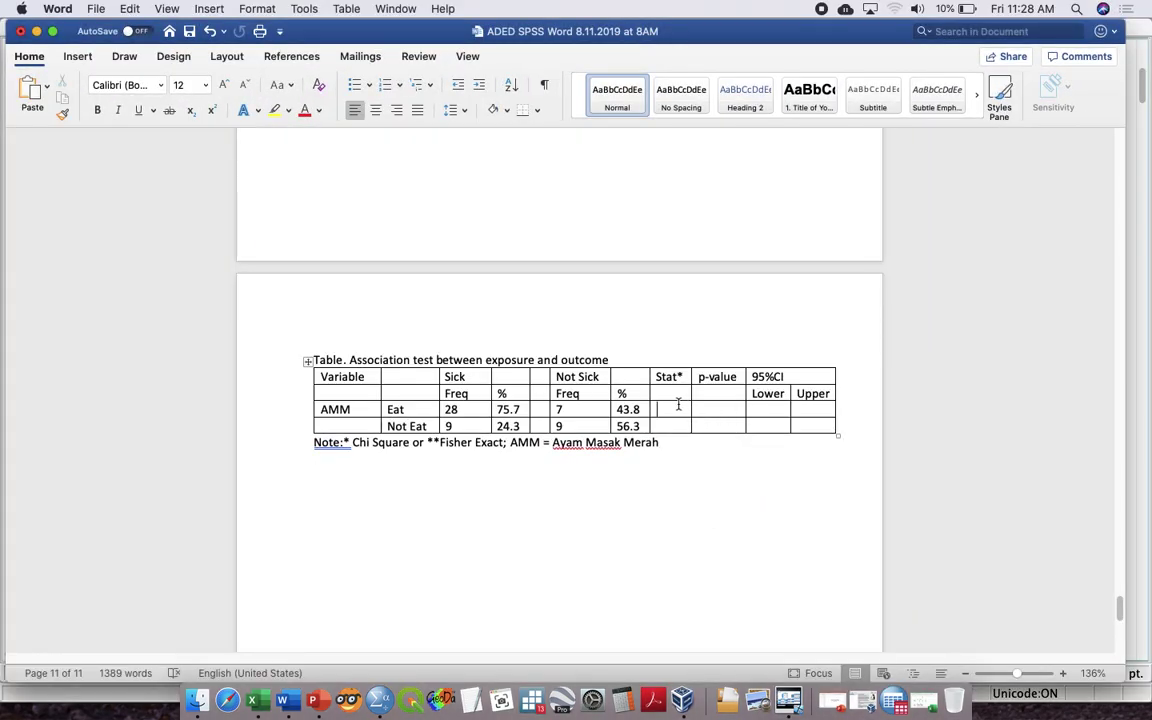
{"action": "left_click", "coordinate": [678, 403]}
{"action": "type", "text": "5.0"}
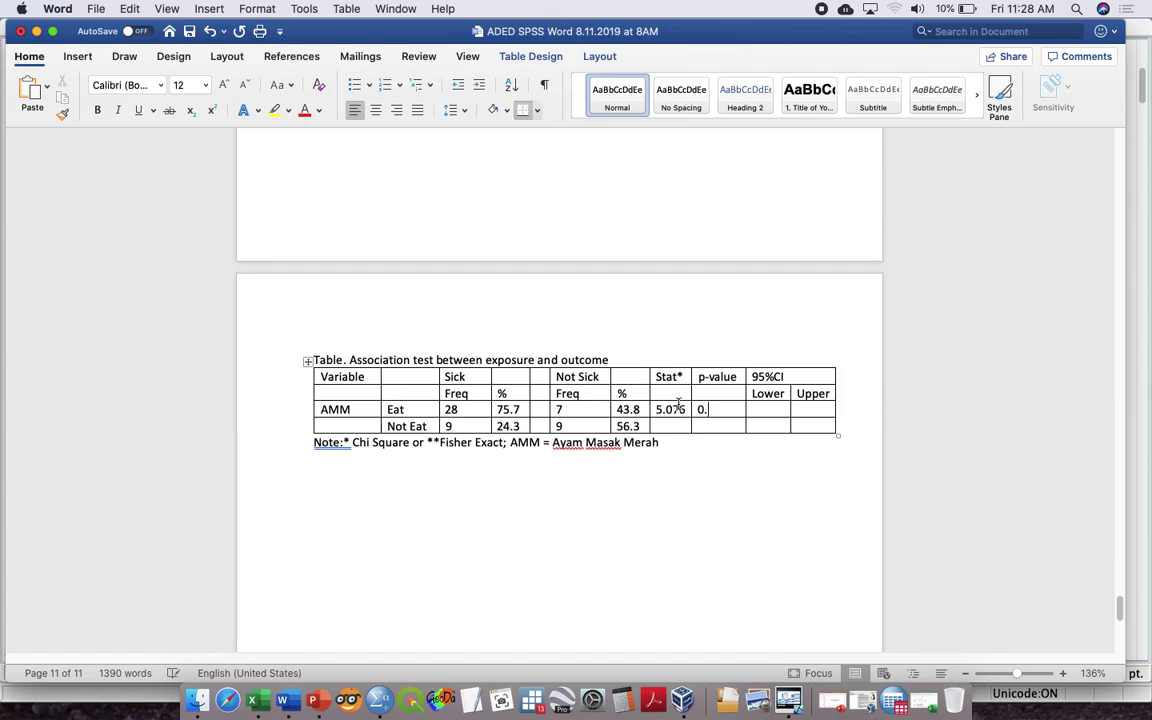
{"action": "type", "text": "760.00"}
{"action": "key", "text": "ctrl+Up"}
{"action": "left_click", "coordinate": [471, 493]}
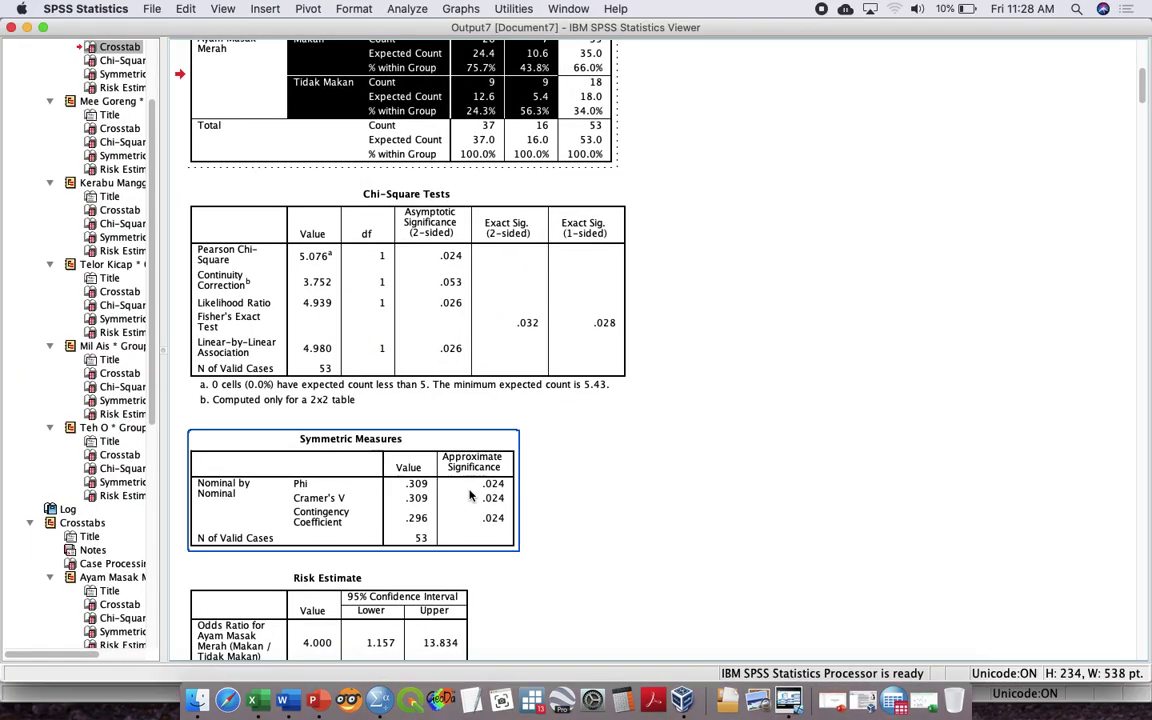
{"action": "key", "text": "ctrl+Up"}
{"action": "left_click", "coordinate": [870, 450]}
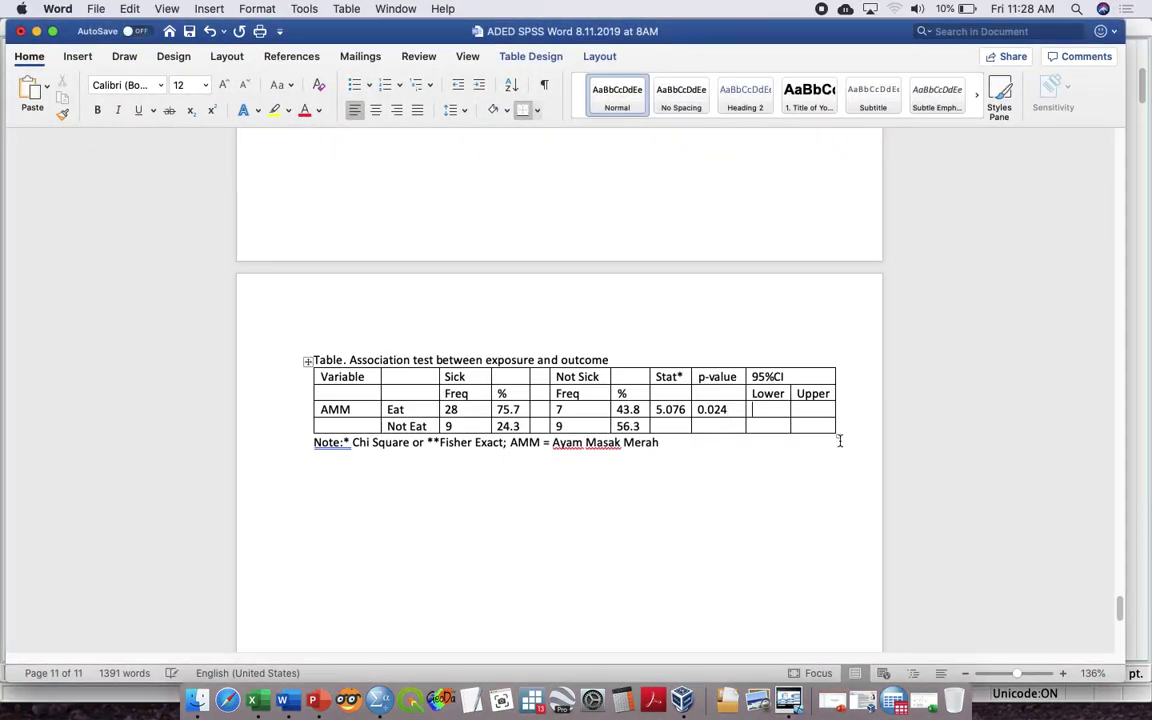
Insert a column headed OR before 95%CI and narrow it so the table fits on the page
{"action": "key", "text": "ctrl+Up"}
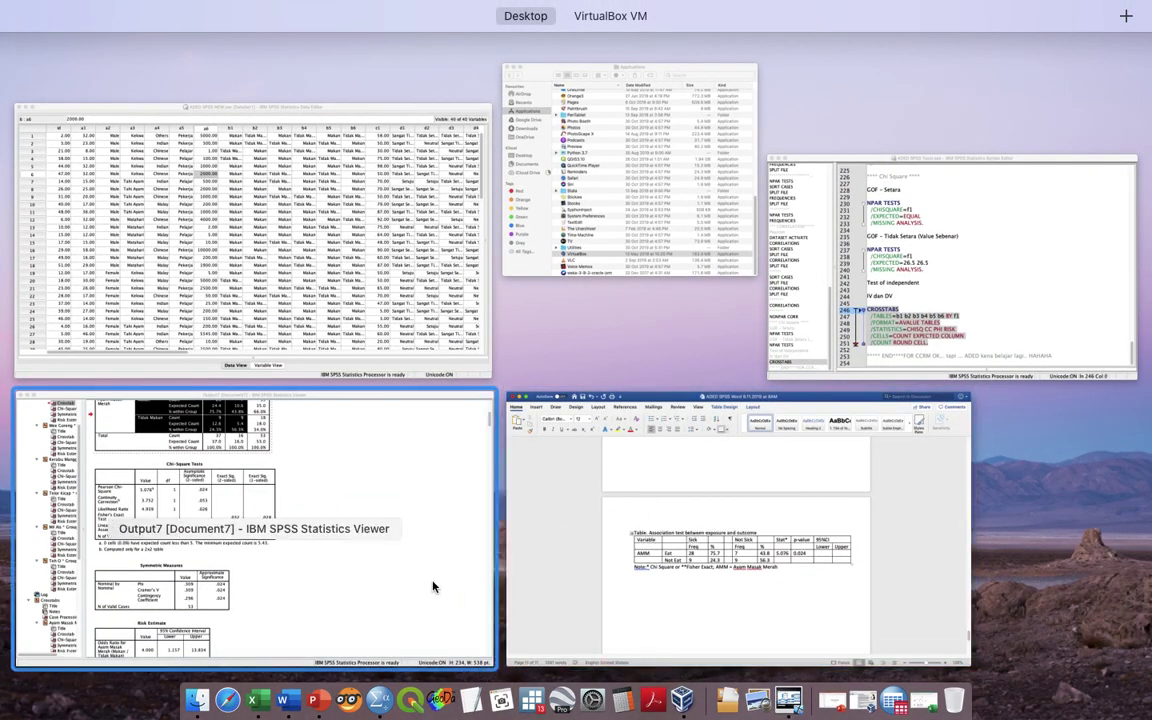
{"action": "left_click", "coordinate": [433, 587]}
{"action": "key", "text": "ctrl+Up"}
{"action": "left_click", "coordinate": [843, 512]}
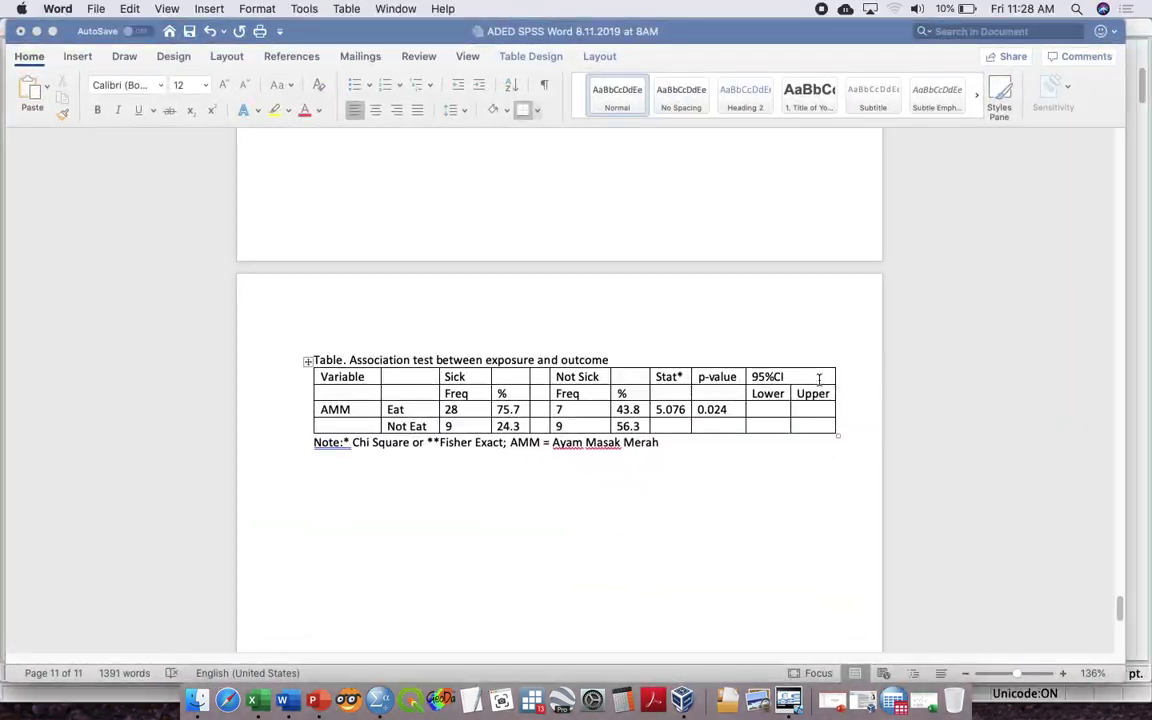
{"action": "left_click", "coordinate": [787, 364]}
{"action": "right_click", "coordinate": [787, 366]}
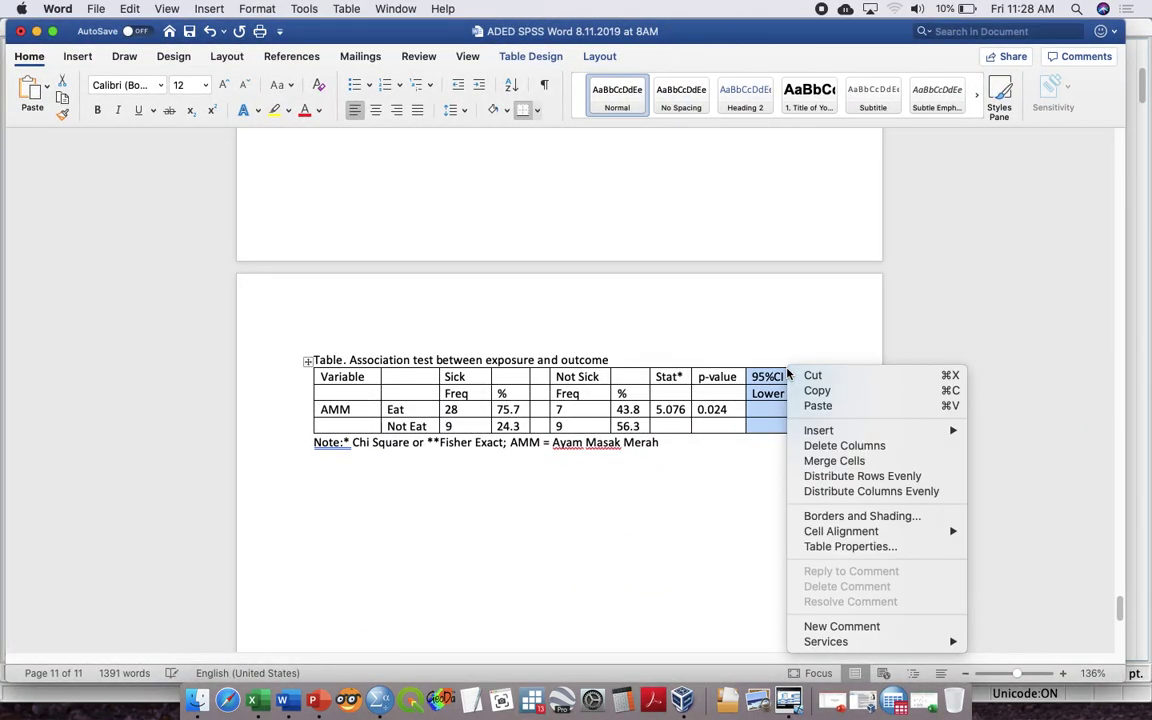
{"action": "mouse_move", "coordinate": [818, 432]}
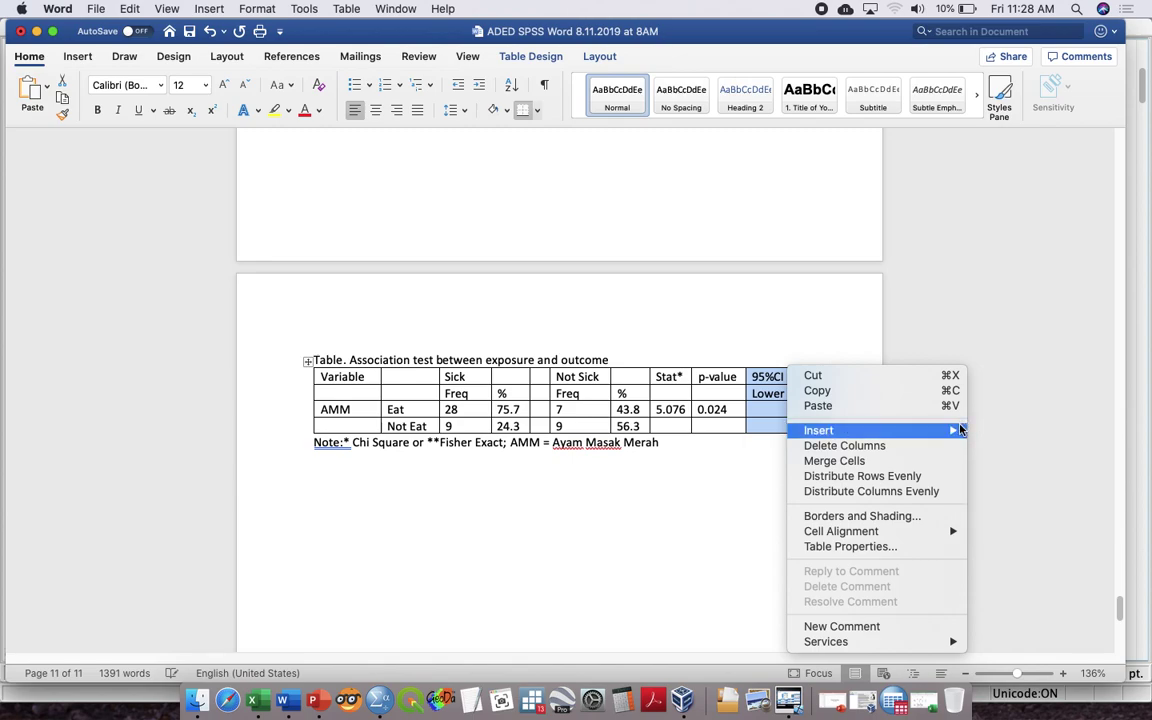
{"action": "left_click", "coordinate": [1034, 430]}
{"action": "left_click", "coordinate": [789, 378]}
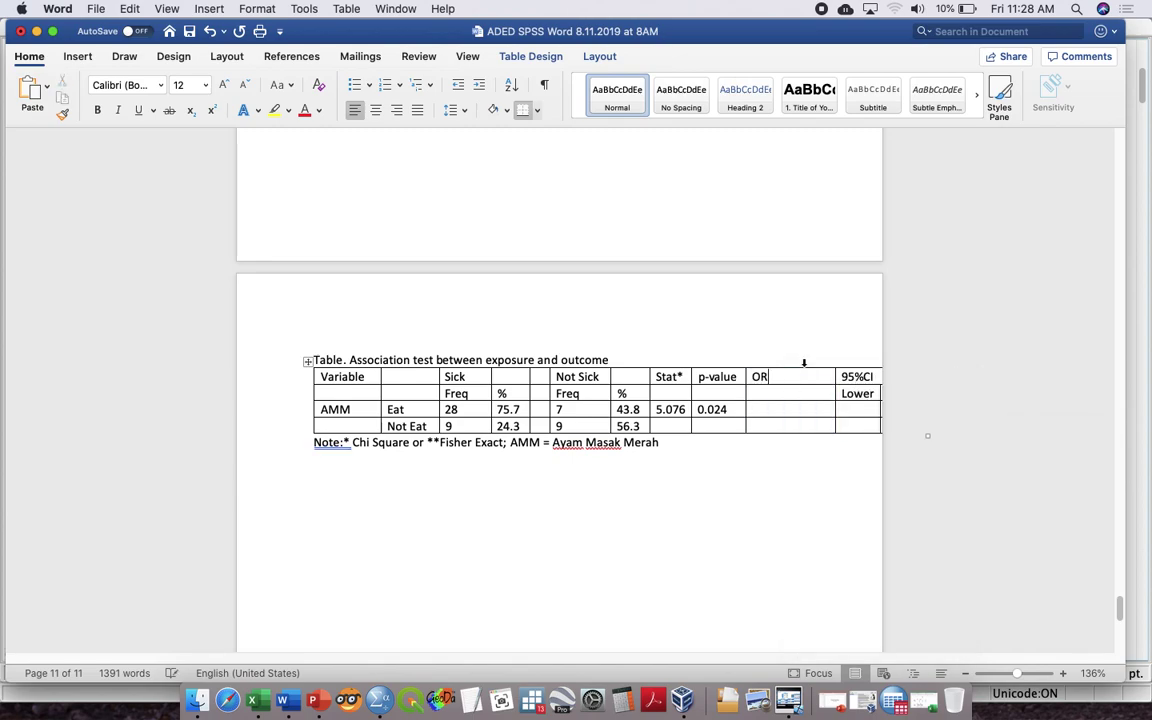
{"action": "left_click_drag", "start_coordinate": [833, 377], "coordinate": [780, 378]}
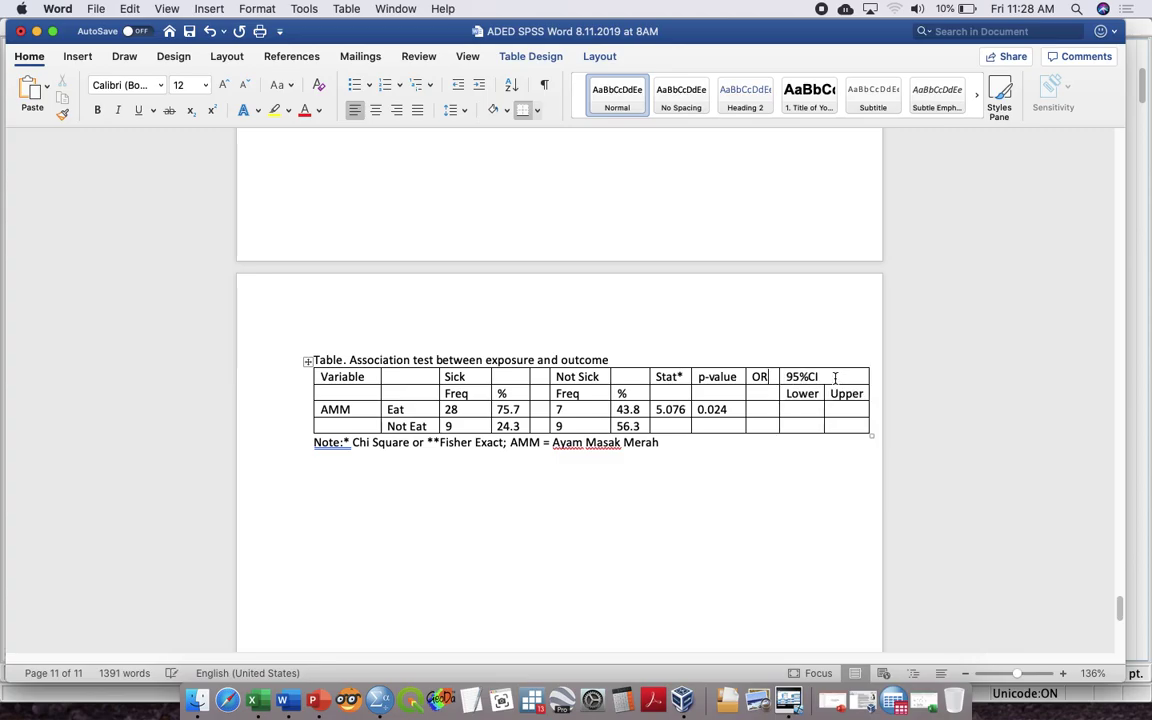
Look up the Ayam Masak Merah Risk Estimate in the SPSS output and enter OR 4.0 and lower limit 1.157 in the AMM Eat row
{"action": "key", "text": "ctrl+Up"}
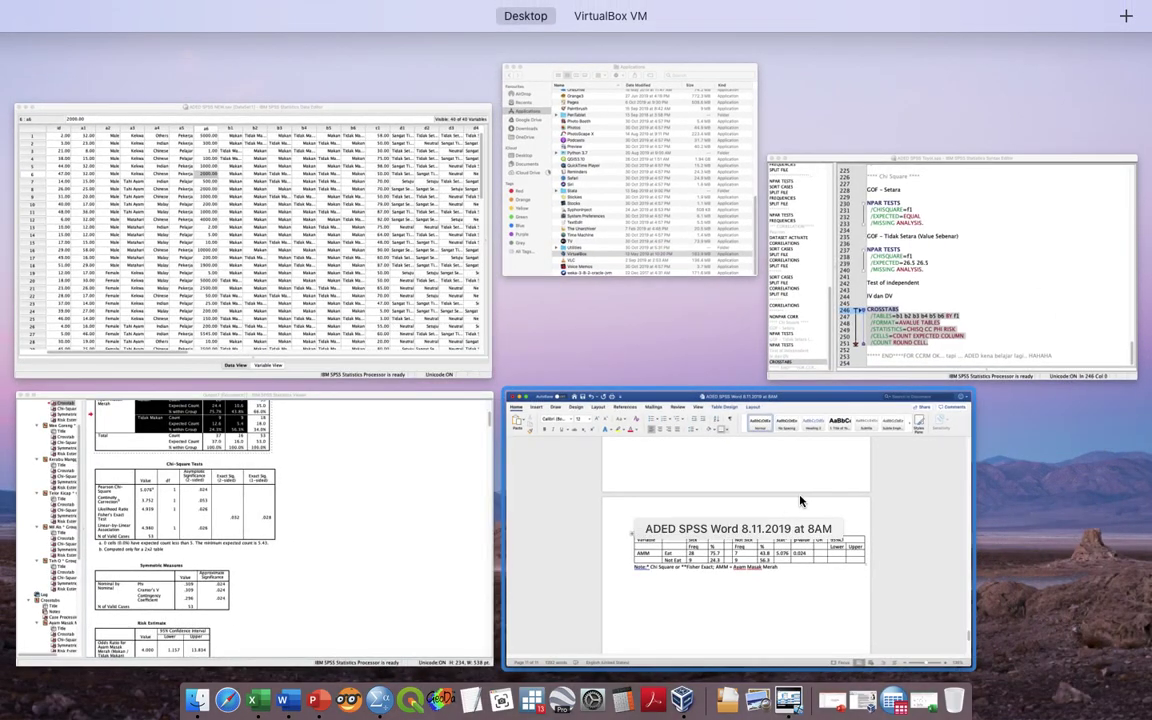
{"action": "left_click", "coordinate": [380, 532]}
{"action": "scroll", "coordinate": [453, 545], "scroll_direction": "down", "scroll_amount": 8}
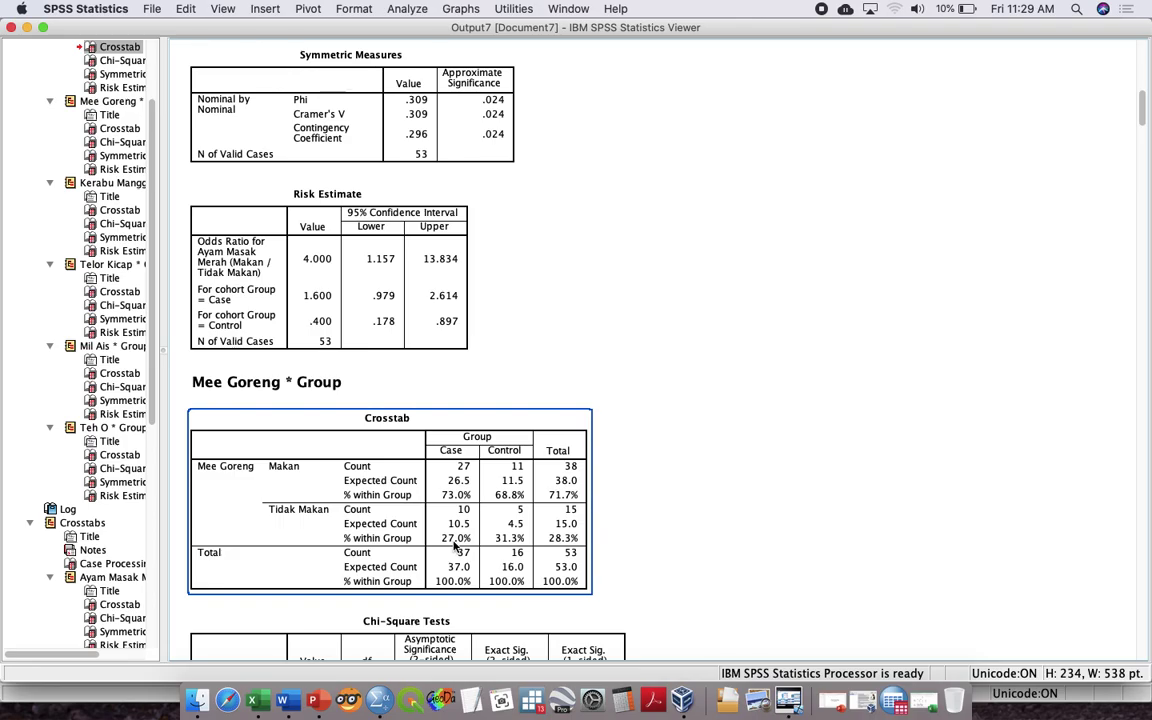
{"action": "key", "text": "ctrl+Up"}
{"action": "left_click", "coordinate": [690, 474]}
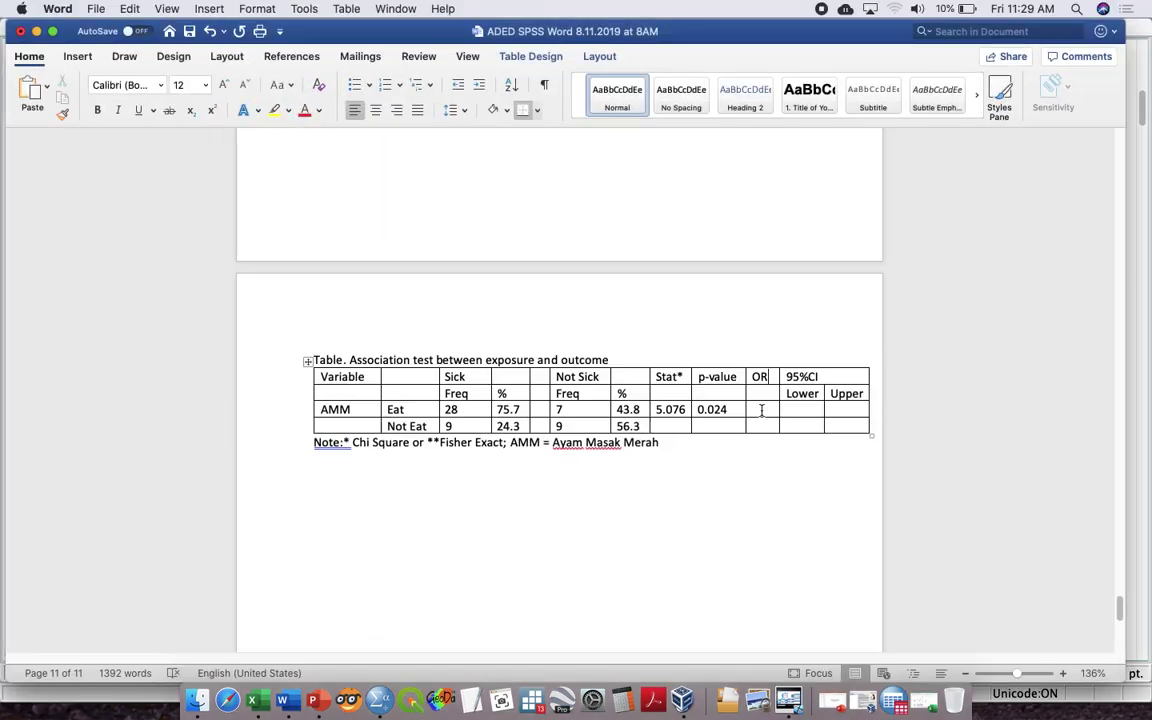
{"action": "type", "text": "4.0"}
{"action": "key", "text": "Tab"}
{"action": "type", "text": "1.15"}
Check the upper confidence limit in the SPSS Risk Estimate and enter 13.834 in the AMM Eat row
{"action": "key", "text": "ctrl+Up"}
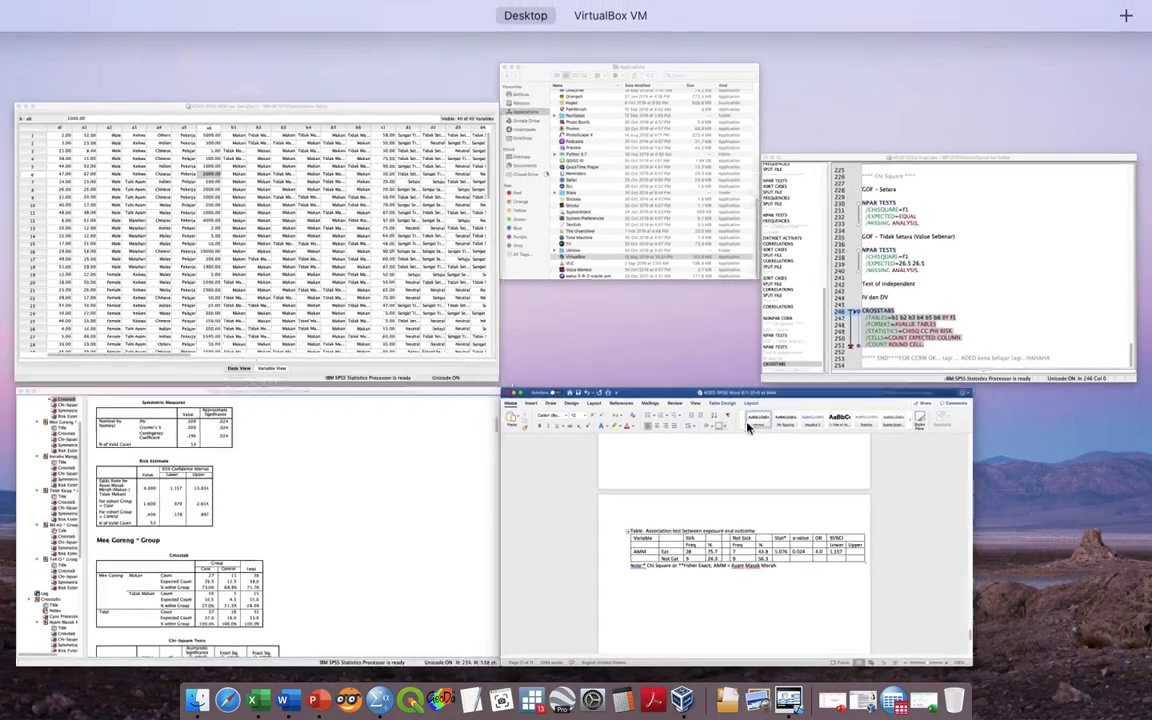
{"action": "left_click", "coordinate": [462, 560]}
{"action": "key", "text": "ctrl+Up"}
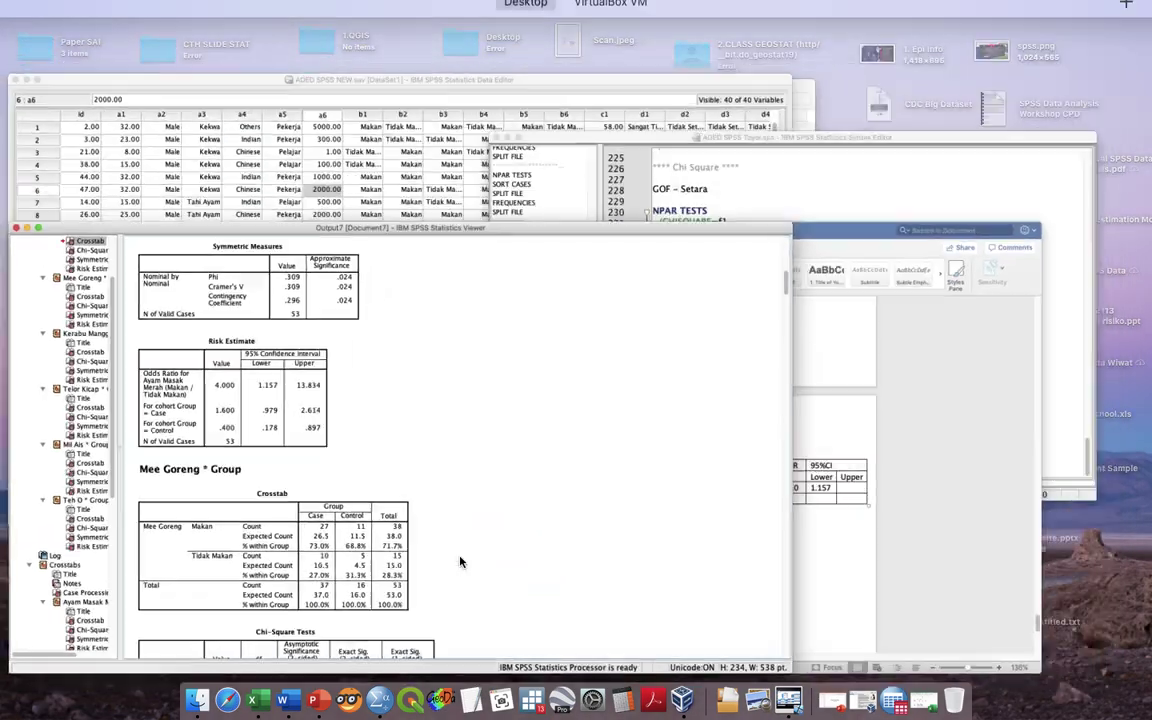
{"action": "left_click", "coordinate": [855, 548]}
{"action": "type", "text": "13.834"}
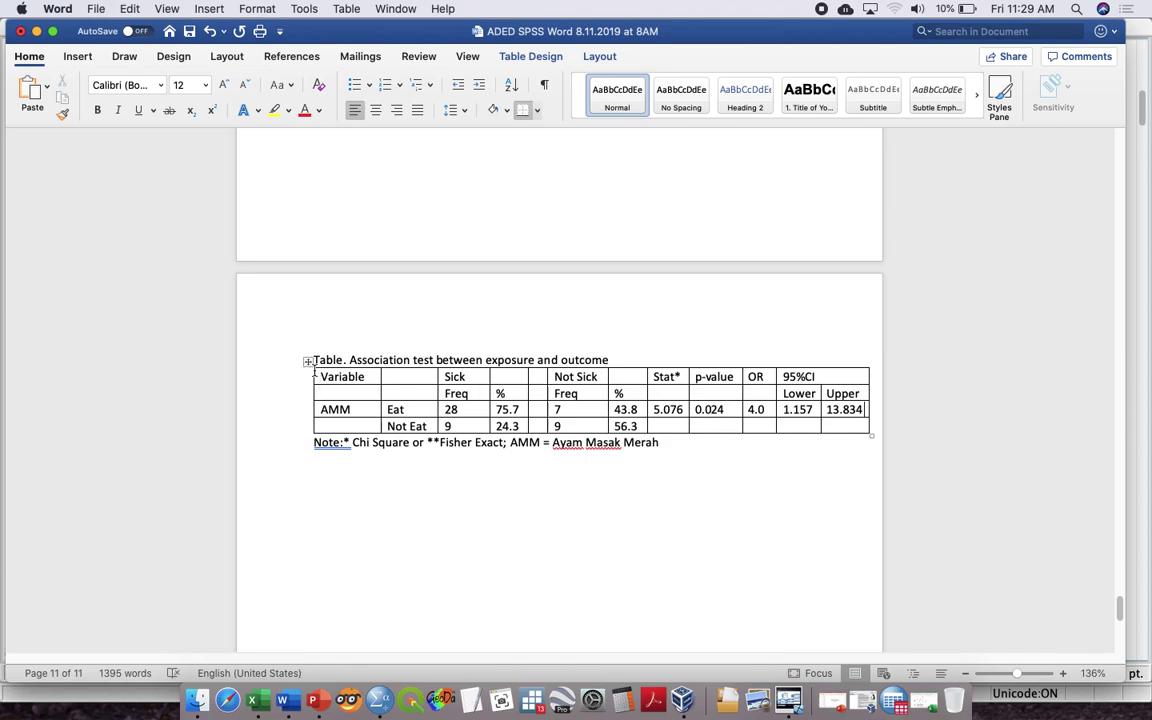
Shift the association table left to centre it on the page and remove all its borders
{"action": "left_click_drag", "start_coordinate": [309, 360], "coordinate": [268, 360]}
{"action": "left_click", "coordinate": [276, 361]}
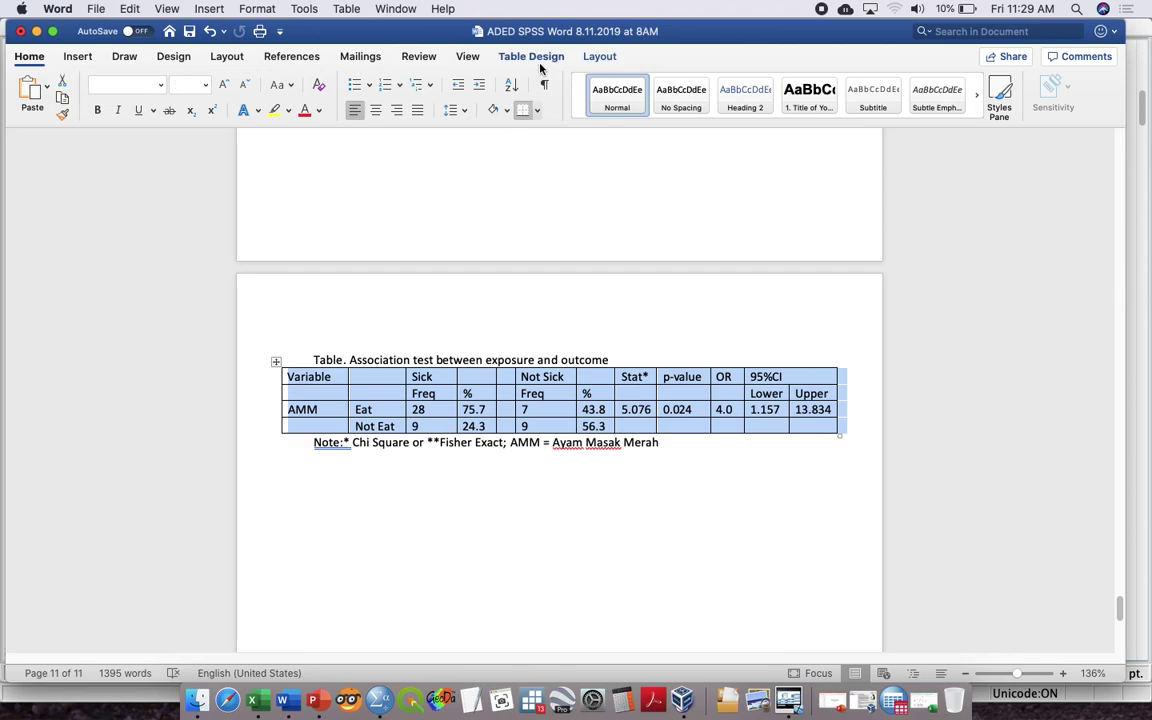
{"action": "left_click", "coordinate": [531, 57]}
{"action": "left_click", "coordinate": [1057, 86]}
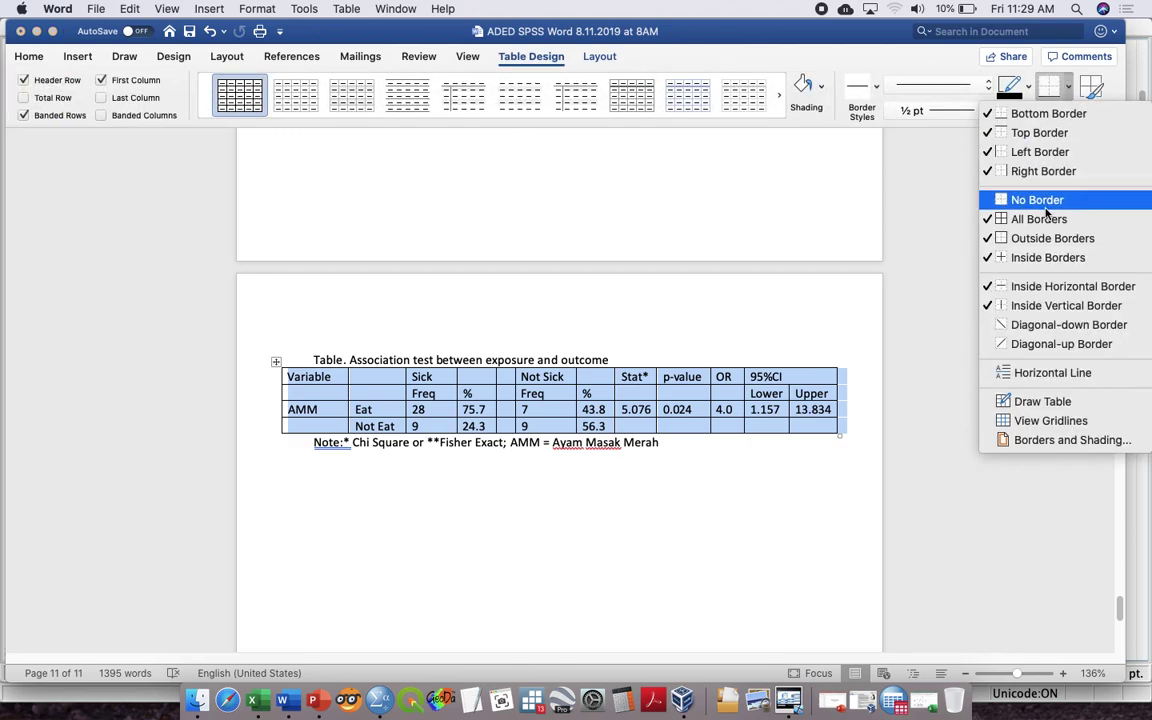
{"action": "left_click", "coordinate": [975, 198]}
Add a top border to the first header row and bottom borders to the second header row and the Not Eat row
{"action": "left_click", "coordinate": [258, 381]}
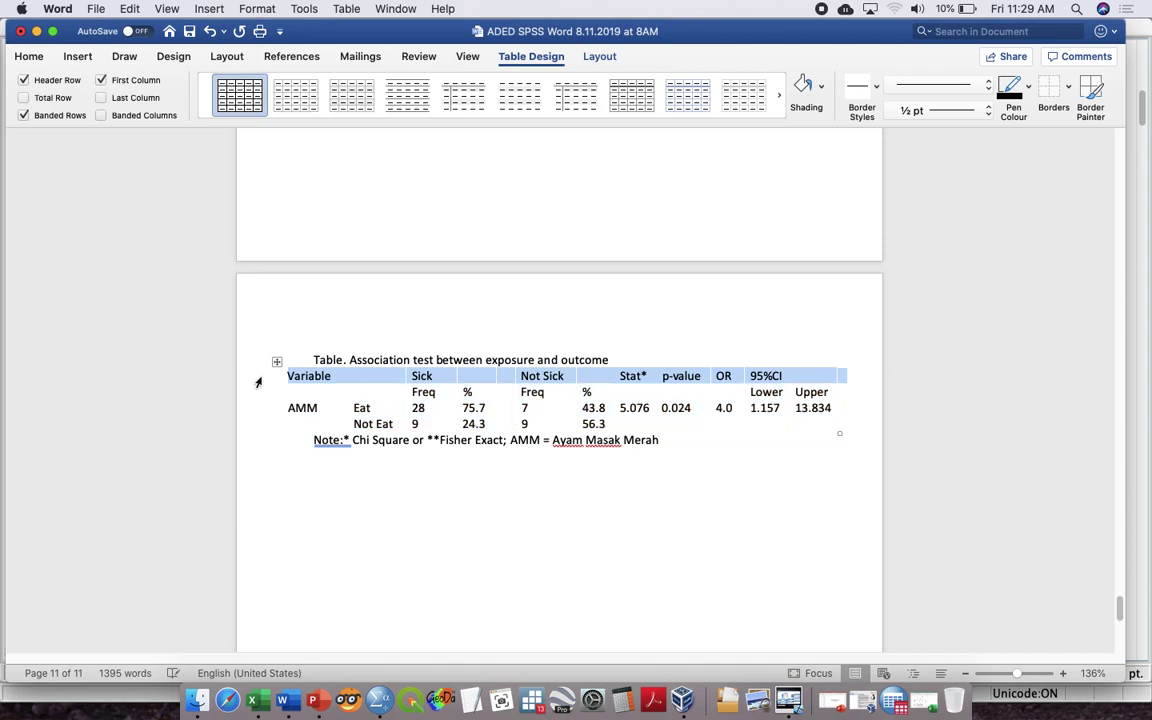
{"action": "left_click", "coordinate": [1057, 88]}
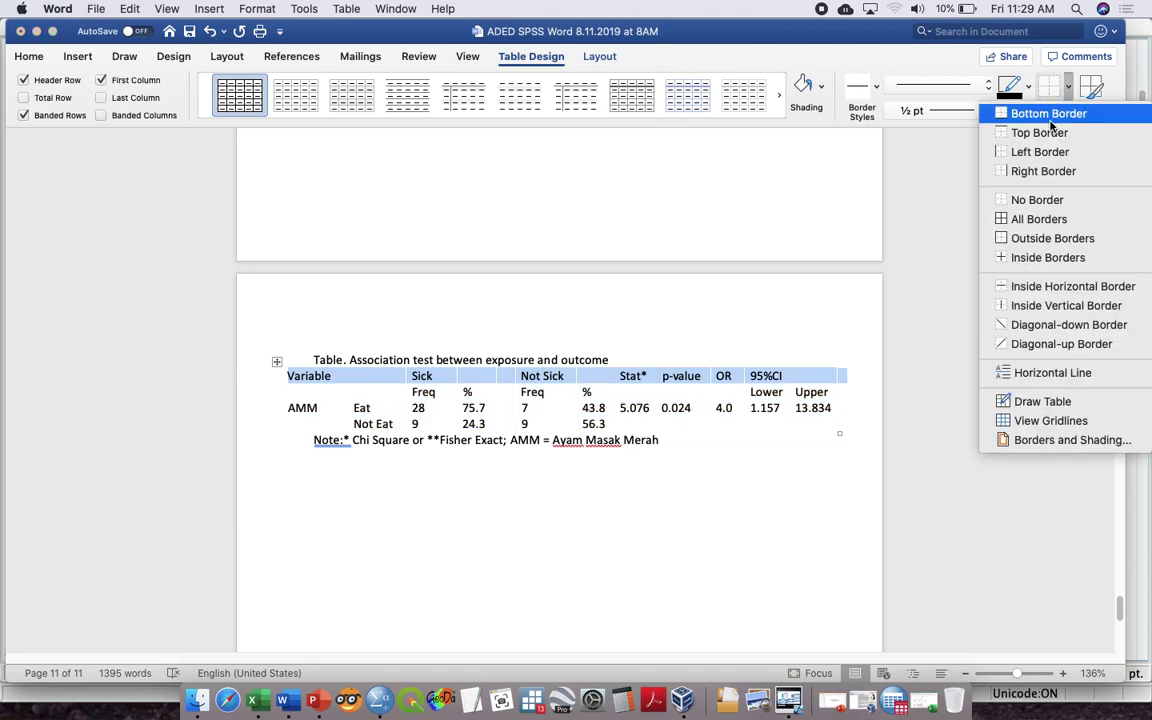
{"action": "left_click", "coordinate": [1045, 132]}
{"action": "left_click", "coordinate": [262, 404]}
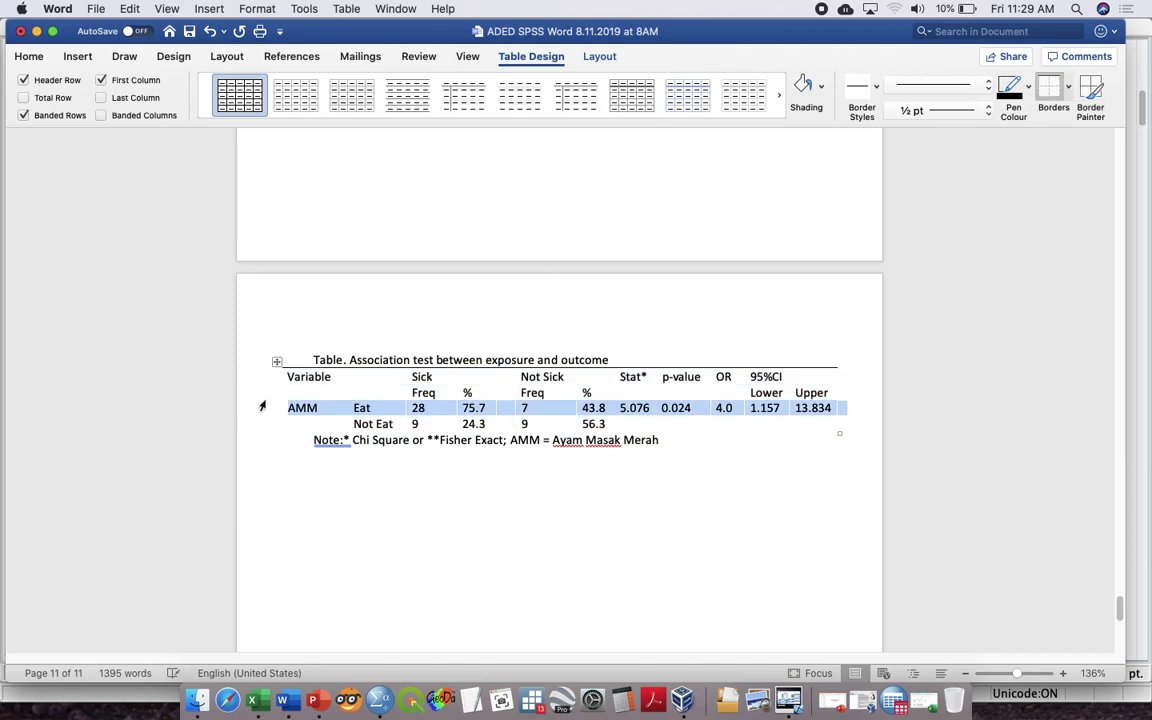
{"action": "left_click", "coordinate": [261, 392]}
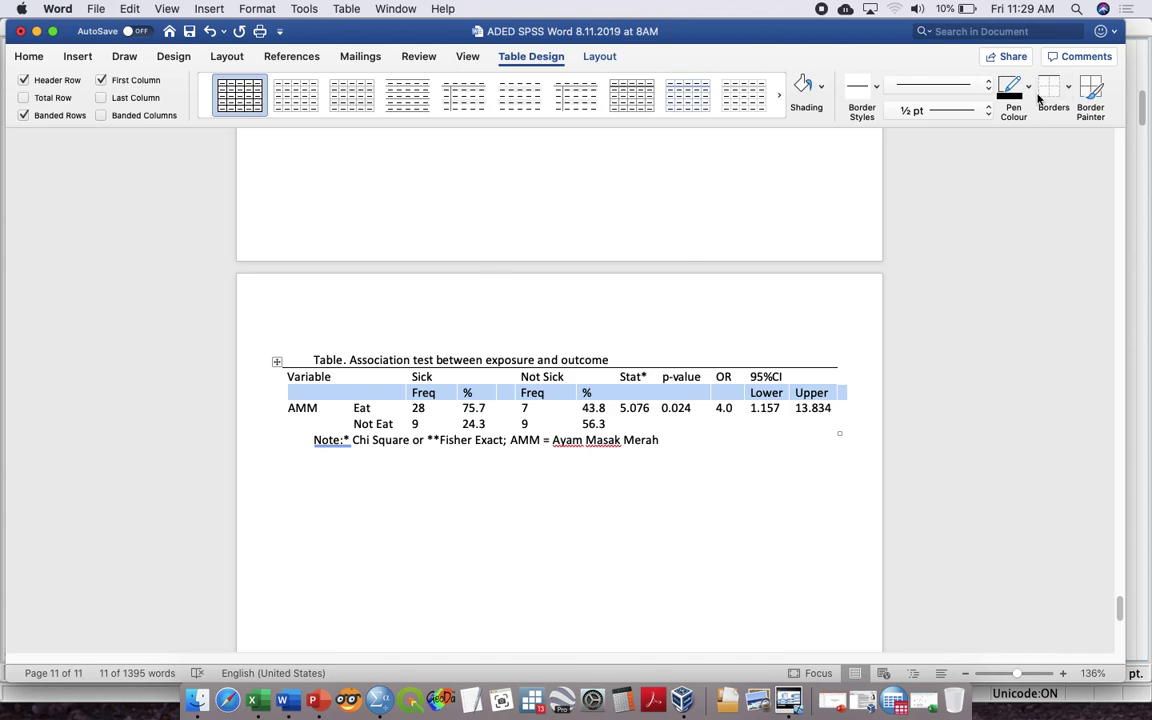
{"action": "left_click", "coordinate": [1072, 88]}
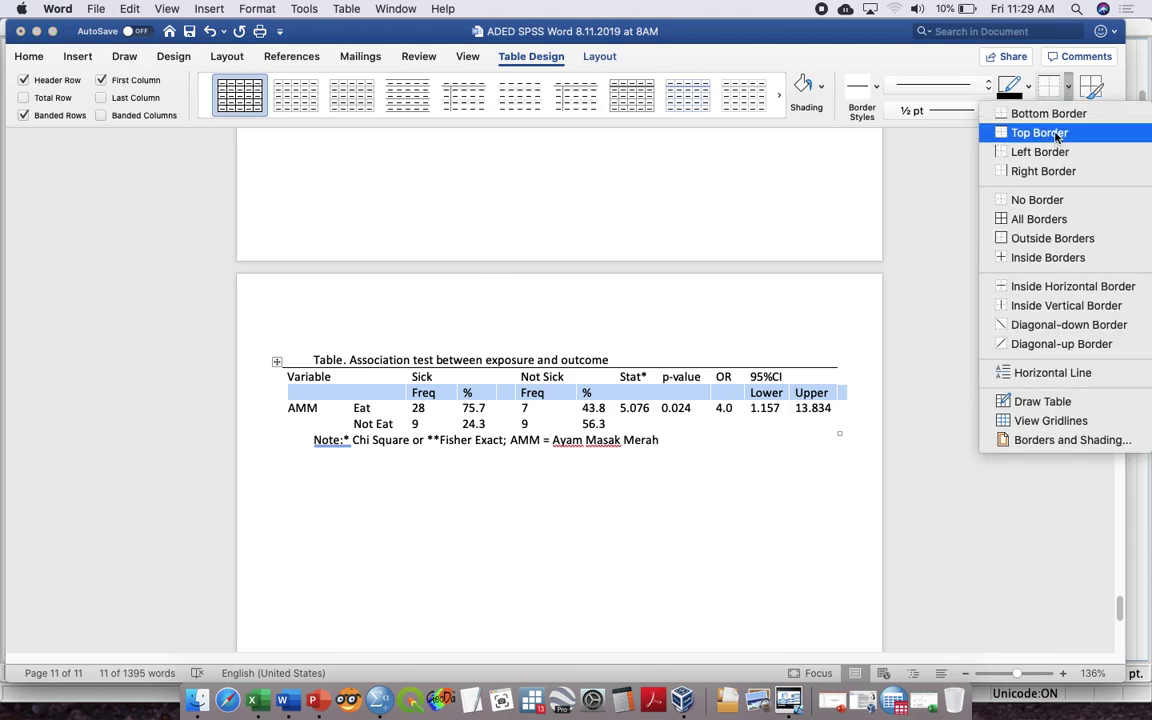
{"action": "left_click", "coordinate": [1045, 114]}
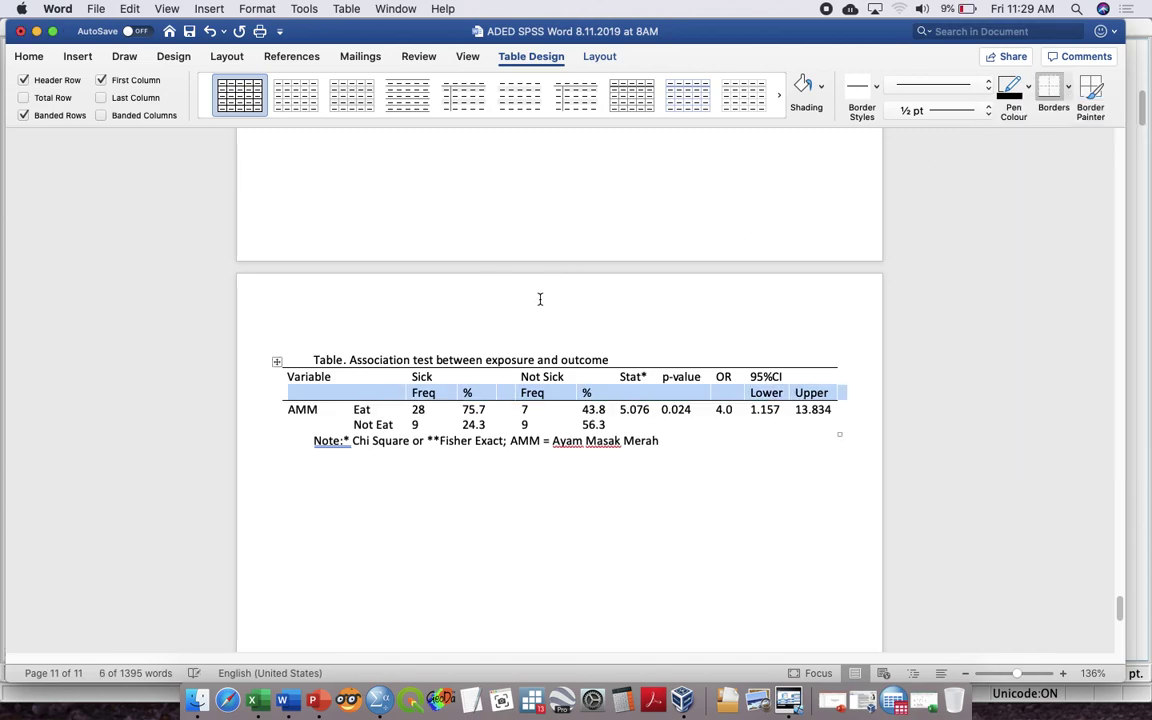
{"action": "left_click", "coordinate": [265, 427]}
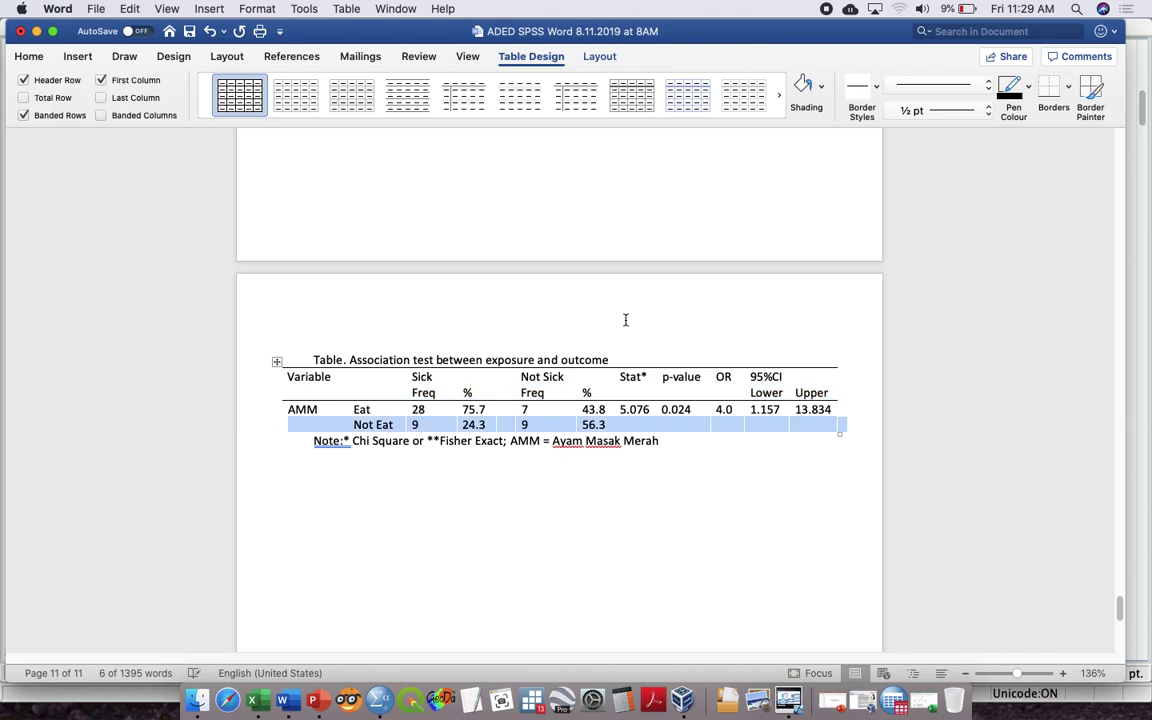
{"action": "left_click", "coordinate": [1050, 88]}
Add blank rows below the AMM Not Eat row, undoing the extra ones so that only one is kept
{"action": "left_click", "coordinate": [678, 430]}
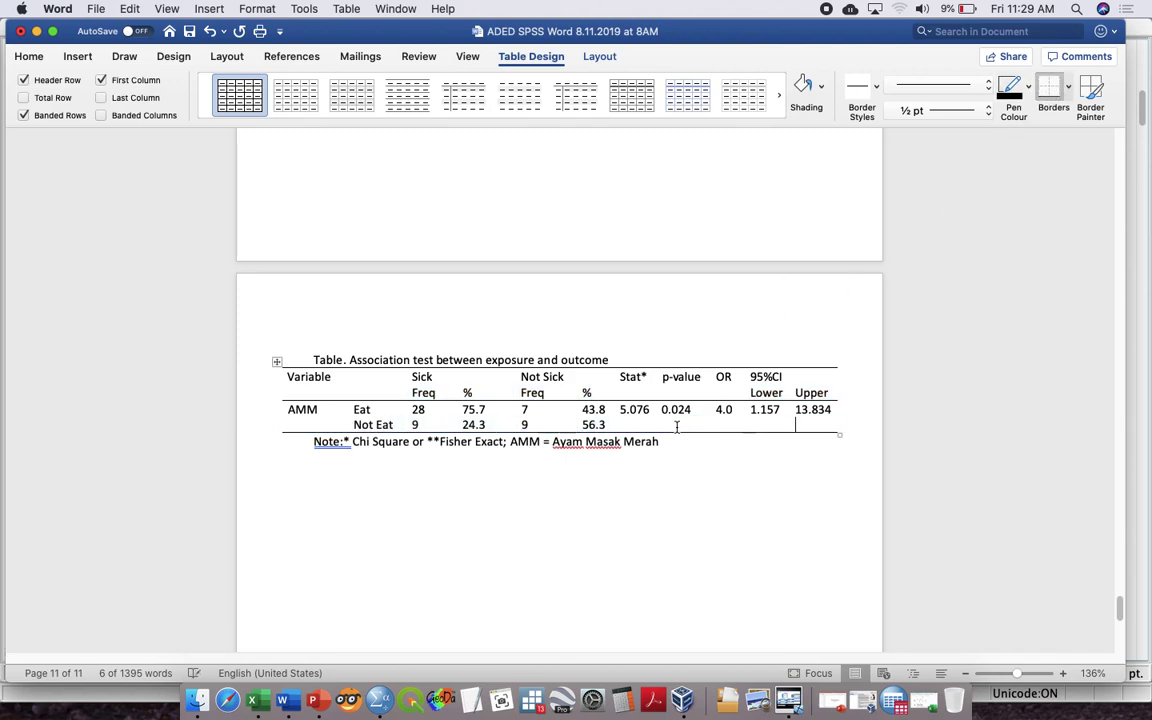
{"action": "key", "text": "Return"}
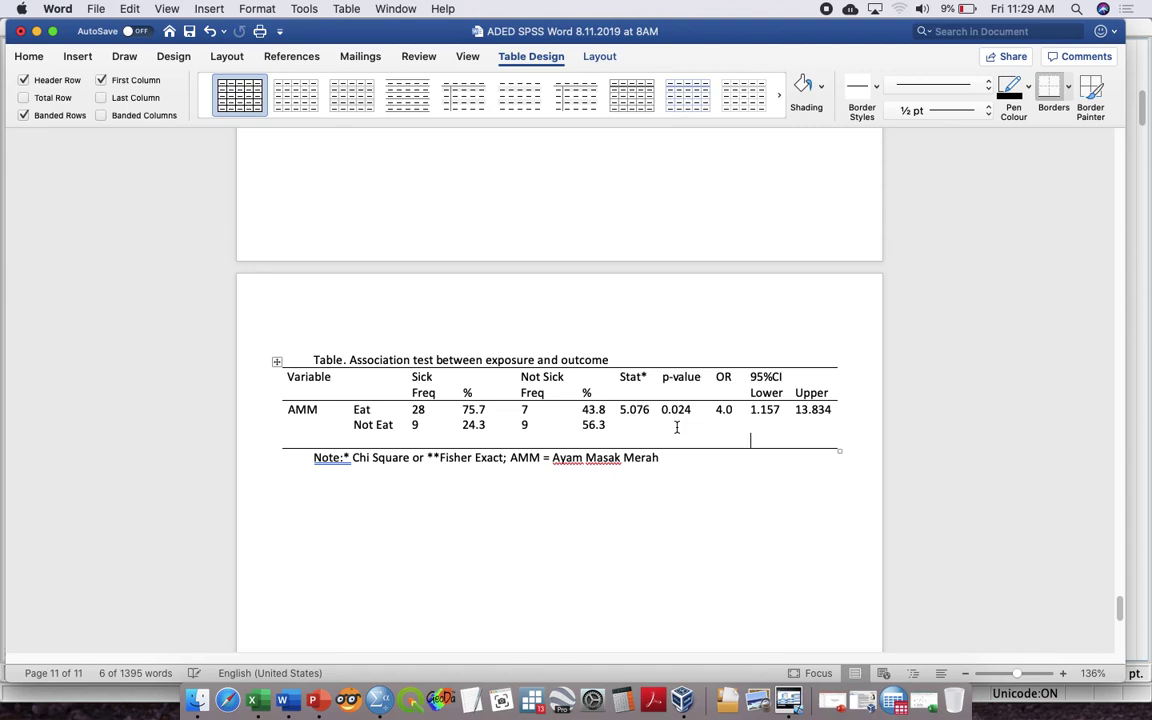
{"action": "key", "text": "Return"}
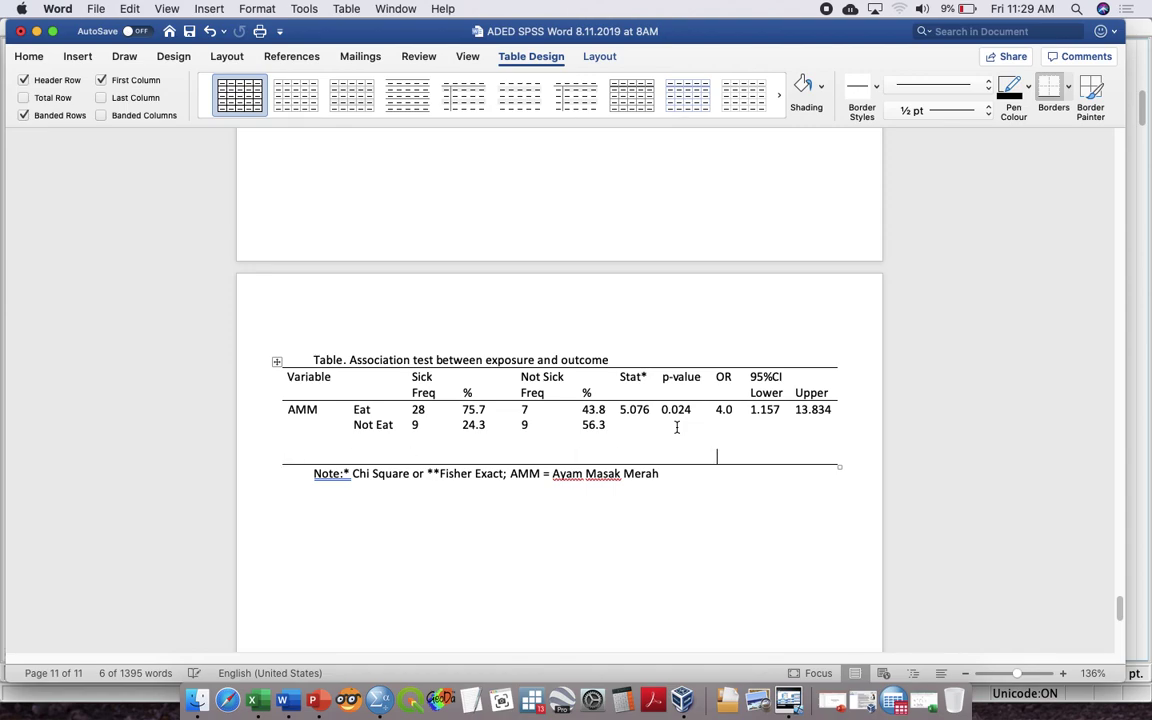
{"action": "key", "text": "Return"}
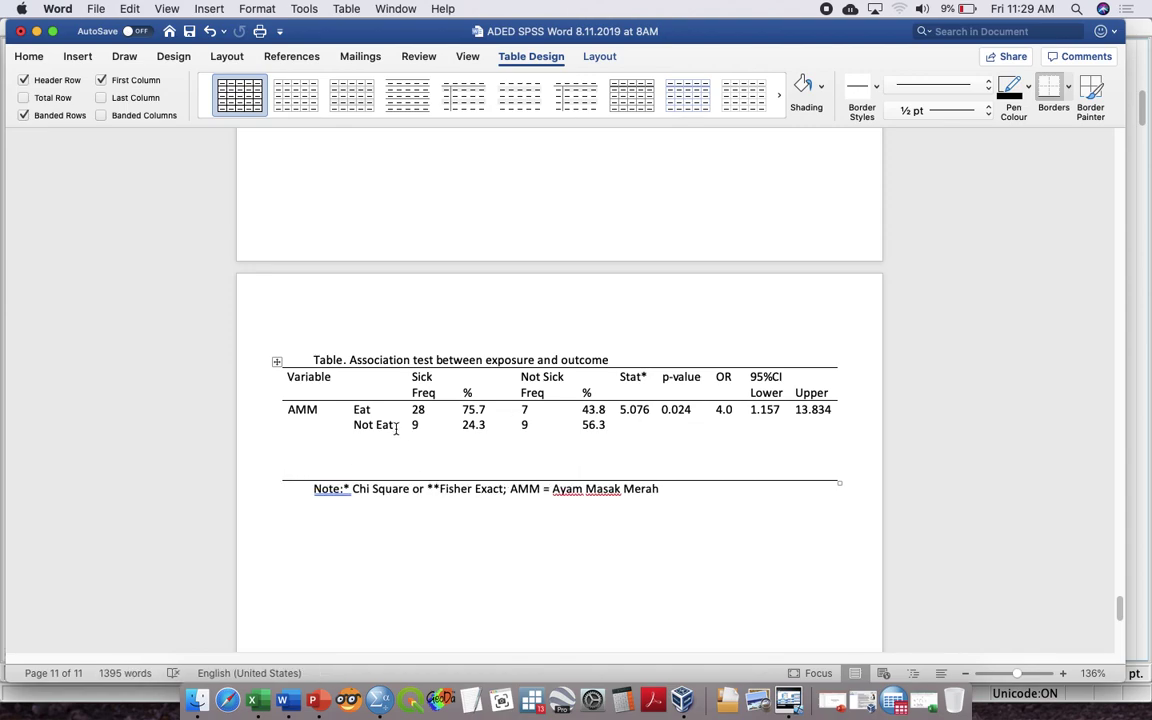
{"action": "key", "text": "super+z"}
{"action": "key", "text": "super+z"}
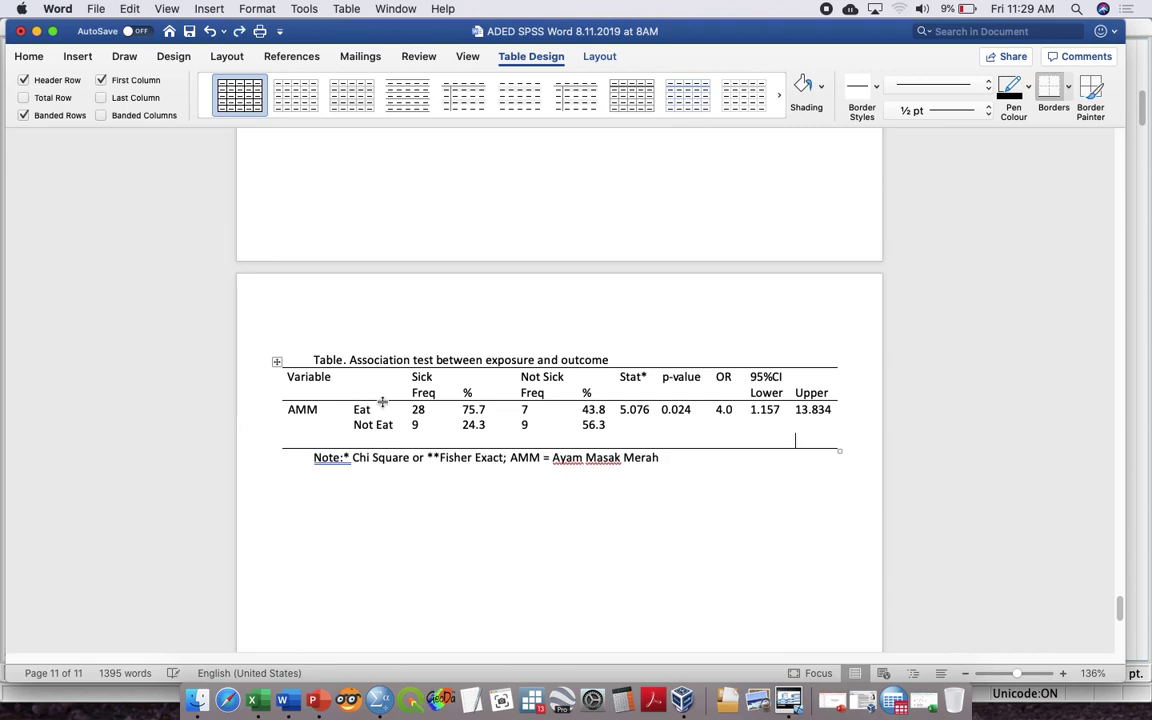
Centre the text horizontally in every table column except Variable, covering the header and AMM rows
{"action": "left_click_drag", "start_coordinate": [388, 378], "coordinate": [819, 424]}
{"action": "left_click", "coordinate": [33, 57]}
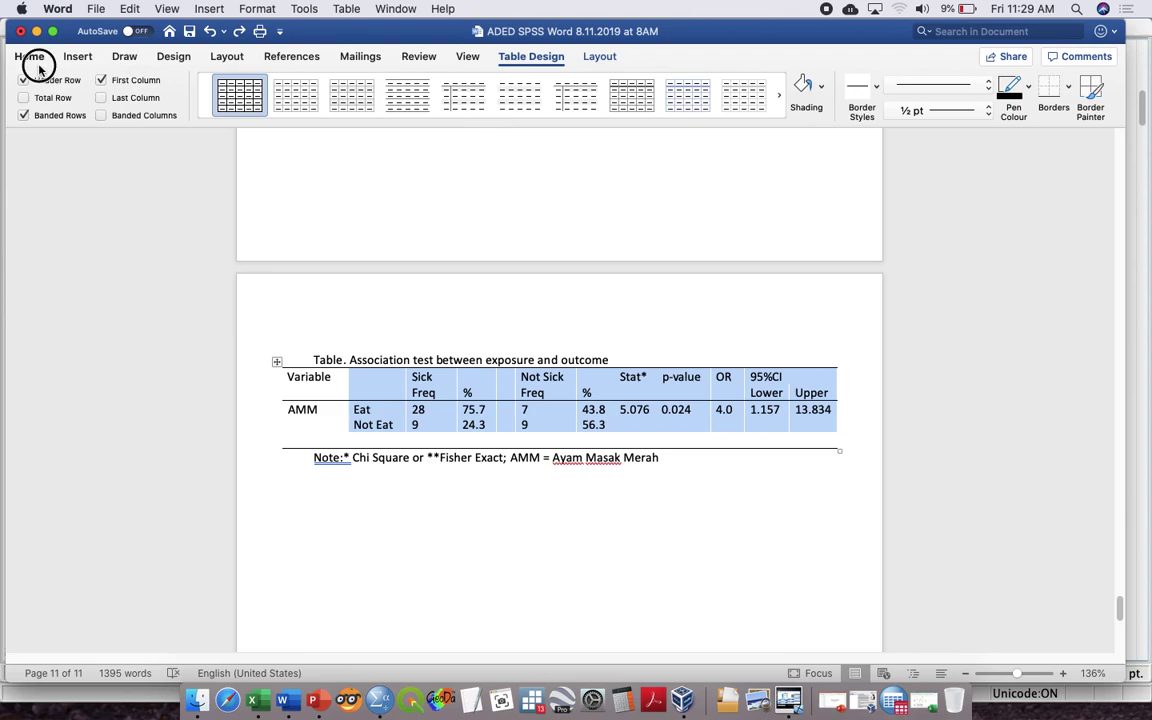
{"action": "left_click", "coordinate": [372, 112]}
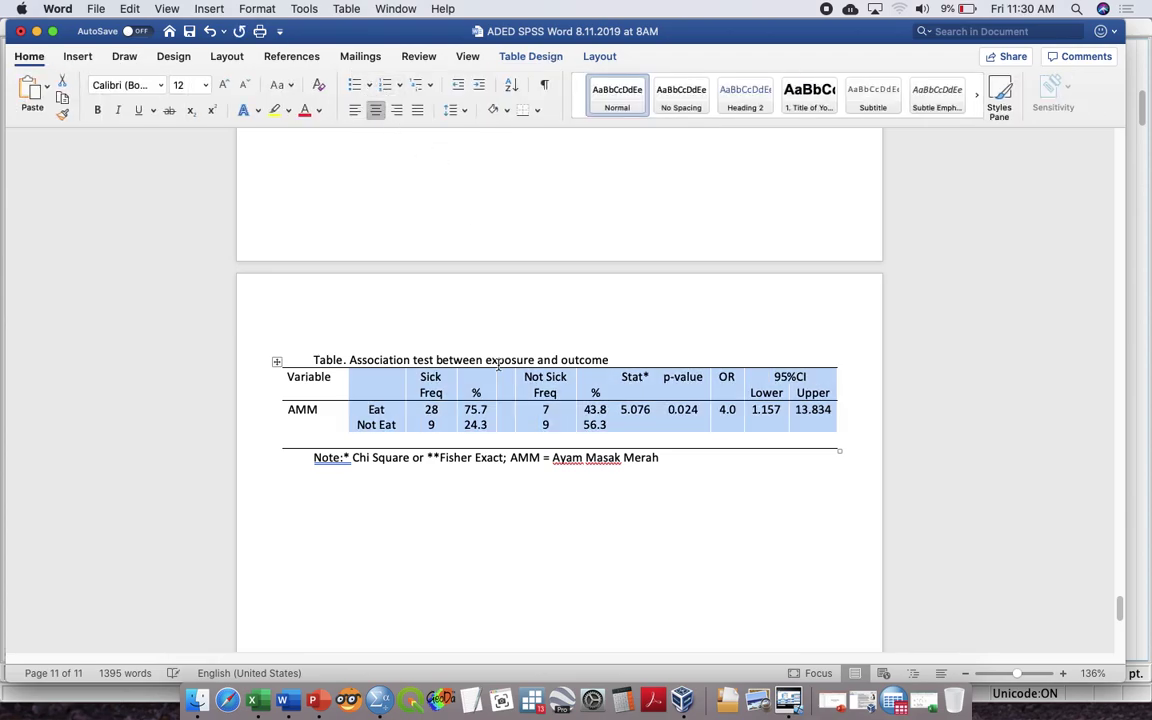
{"action": "left_click", "coordinate": [542, 410]}
Merge the AMM Eat and Not Eat cells vertically in each of the Stat, p-value, OR, Lower and Upper columns
{"action": "left_click_drag", "start_coordinate": [624, 409], "coordinate": [635, 423]}
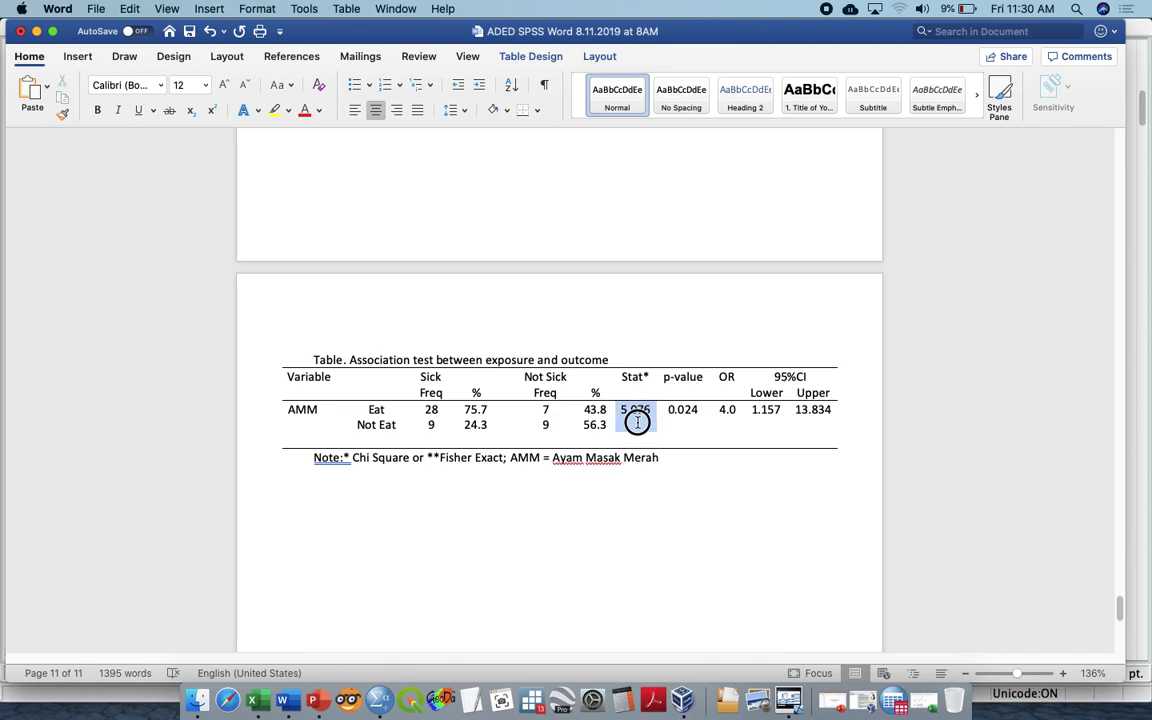
{"action": "left_click", "coordinate": [600, 56]}
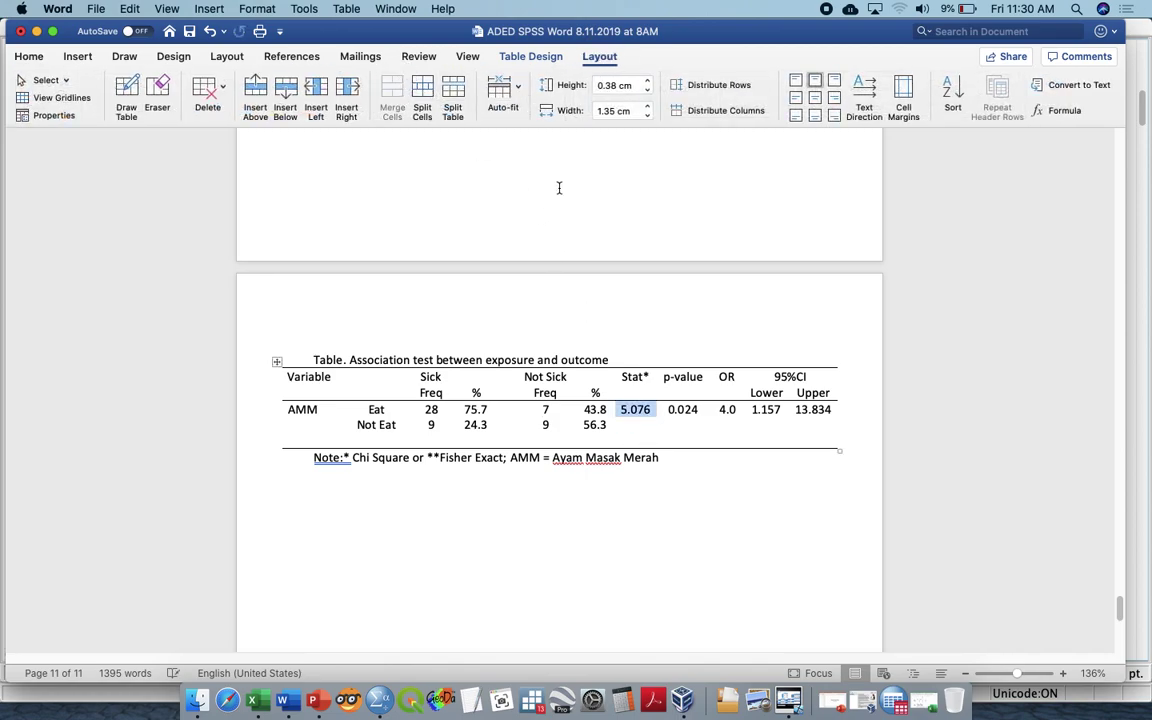
{"action": "double_click", "coordinate": [686, 410]}
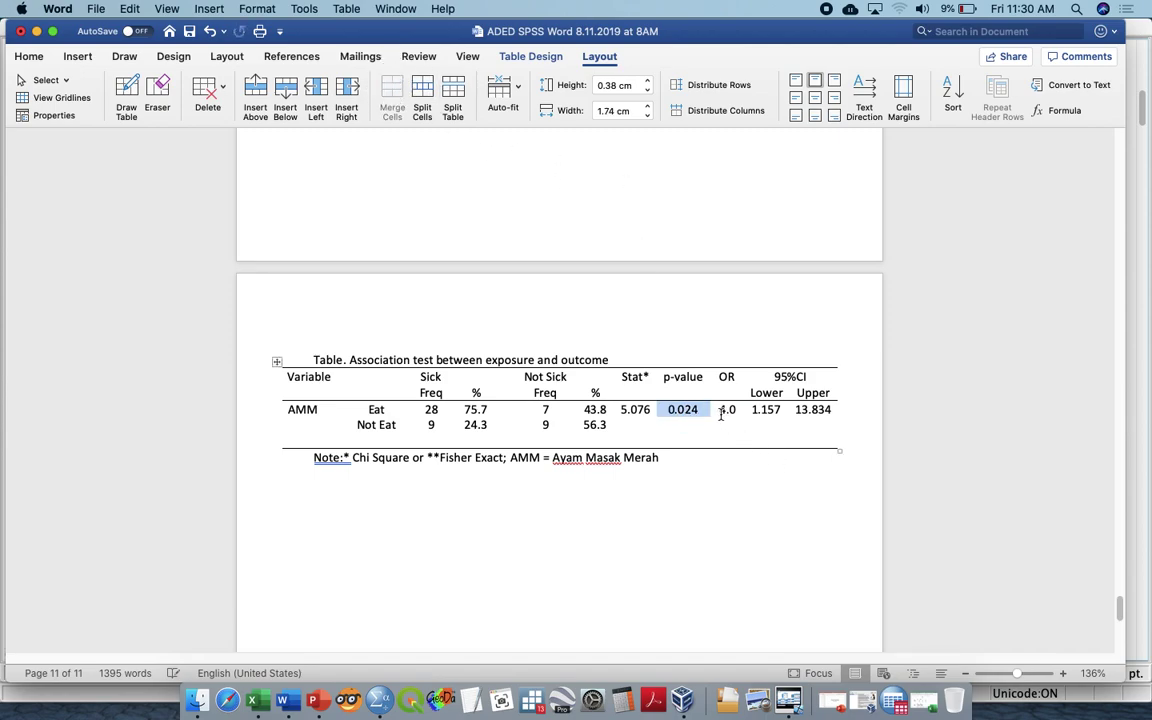
{"action": "left_click_drag", "start_coordinate": [721, 414], "coordinate": [722, 431]}
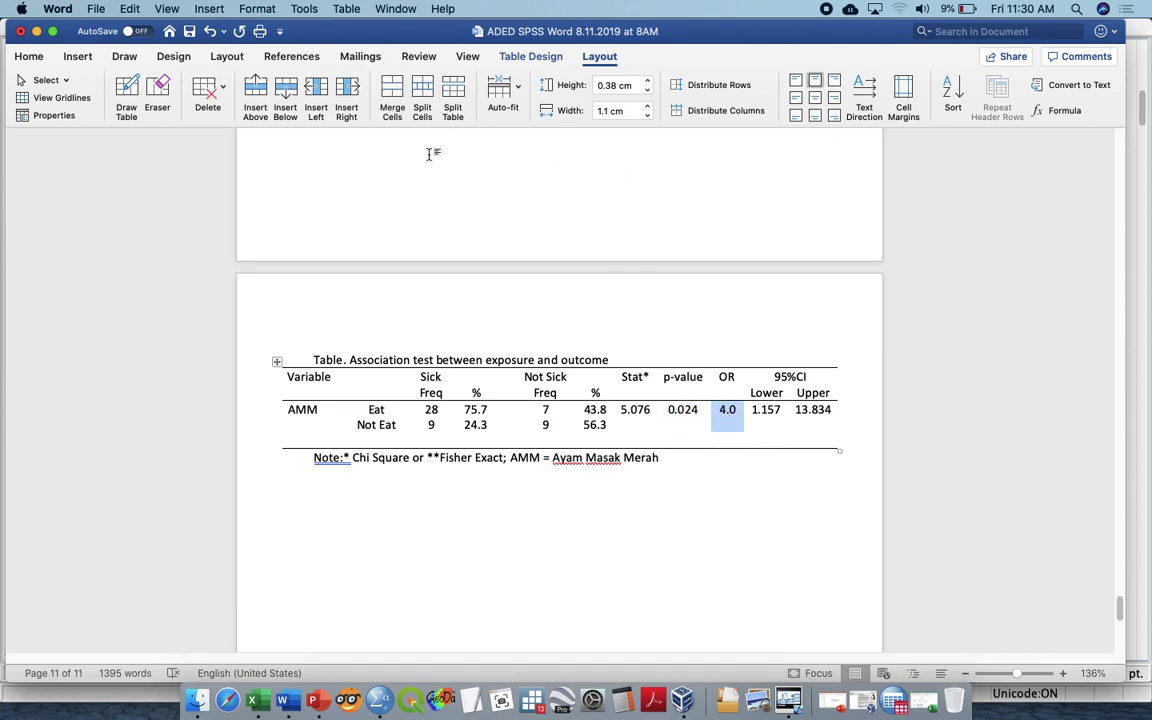
{"action": "left_click", "coordinate": [392, 100]}
{"action": "left_click", "coordinate": [761, 419]}
{"action": "mouse_move", "coordinate": [768, 432]}
{"action": "left_mouse_down"}
{"action": "mouse_move", "coordinate": [764, 406]}
{"action": "mouse_move", "coordinate": [771, 417]}
{"action": "left_mouse_up"}
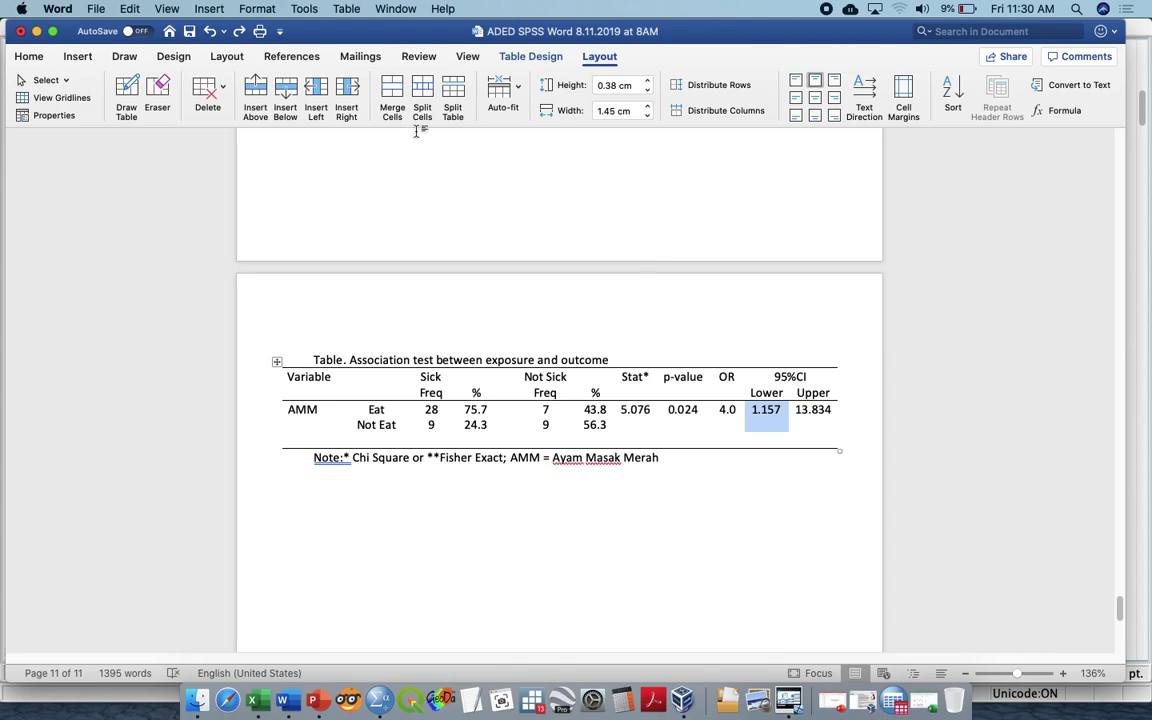
{"action": "left_click", "coordinate": [392, 100]}
{"action": "left_click_drag", "start_coordinate": [807, 410], "coordinate": [808, 420]}
{"action": "left_click", "coordinate": [393, 87]}
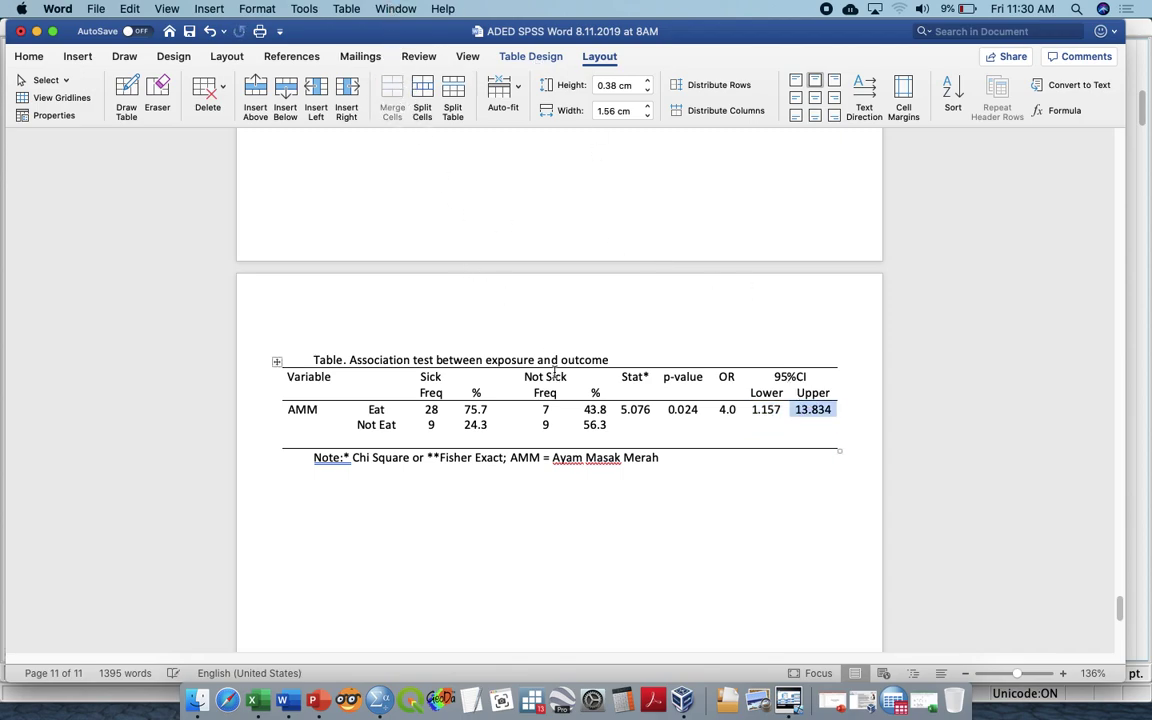
Centre the merged AMM cells from Stat through Upper both vertically and horizontally
{"action": "left_click_drag", "start_coordinate": [625, 410], "coordinate": [788, 404]}
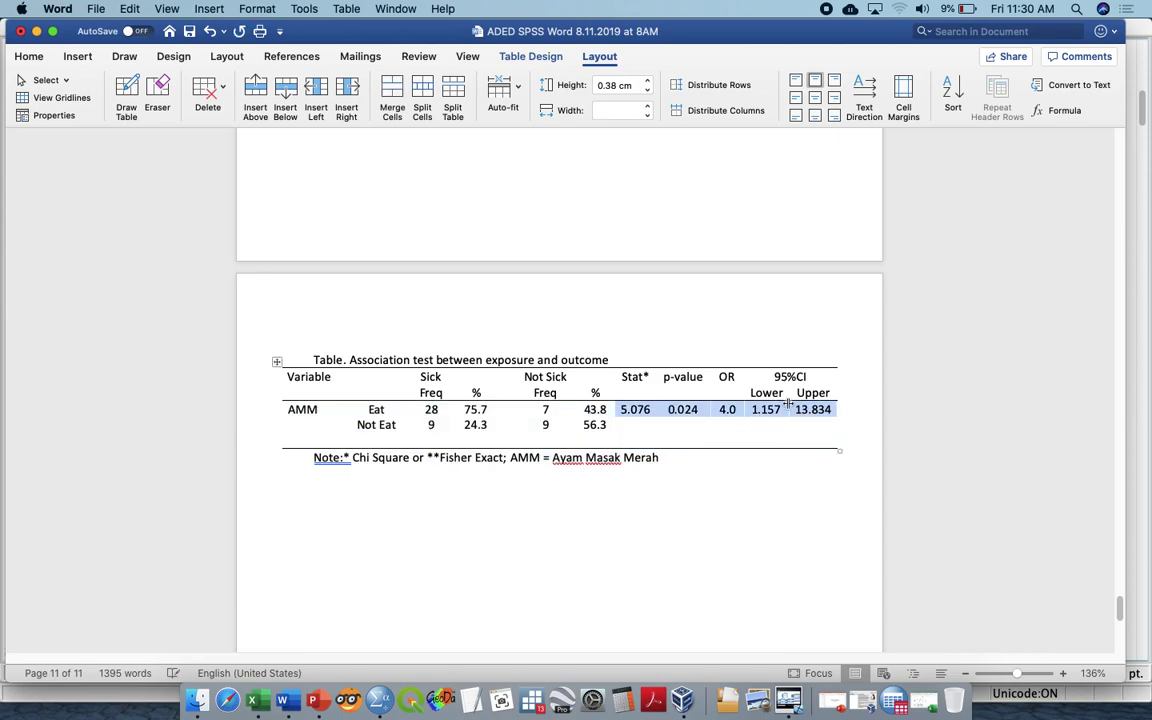
{"action": "left_click", "coordinate": [816, 99]}
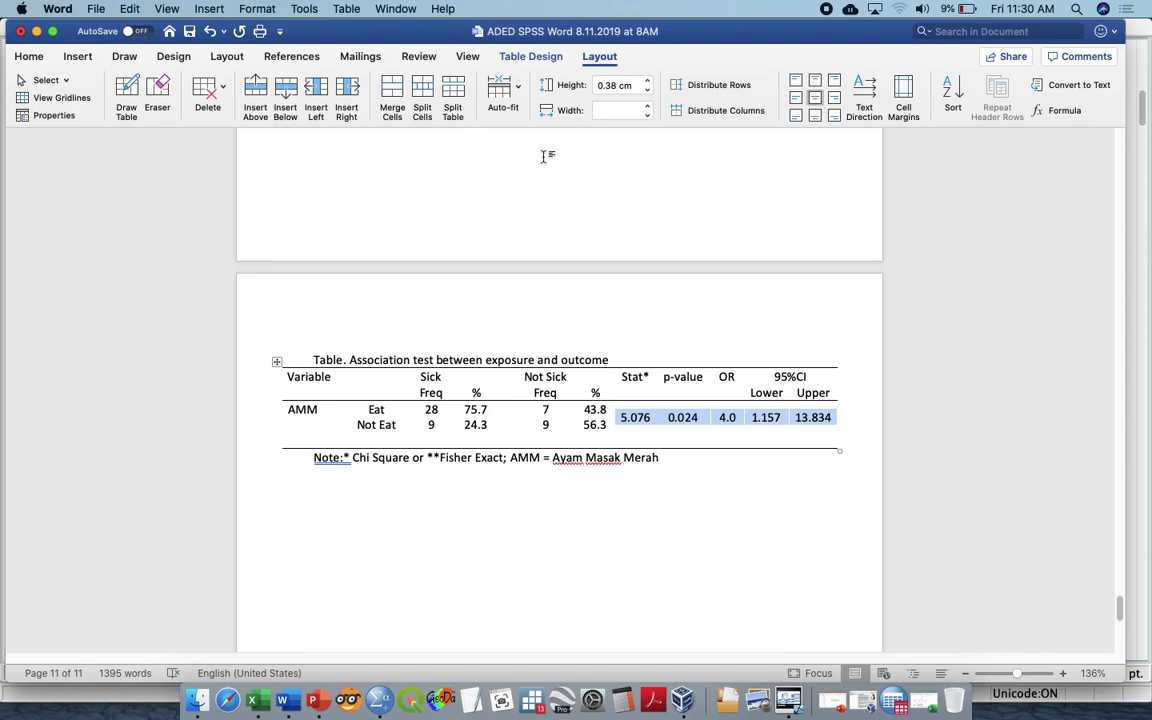
{"action": "left_click", "coordinate": [446, 395]}
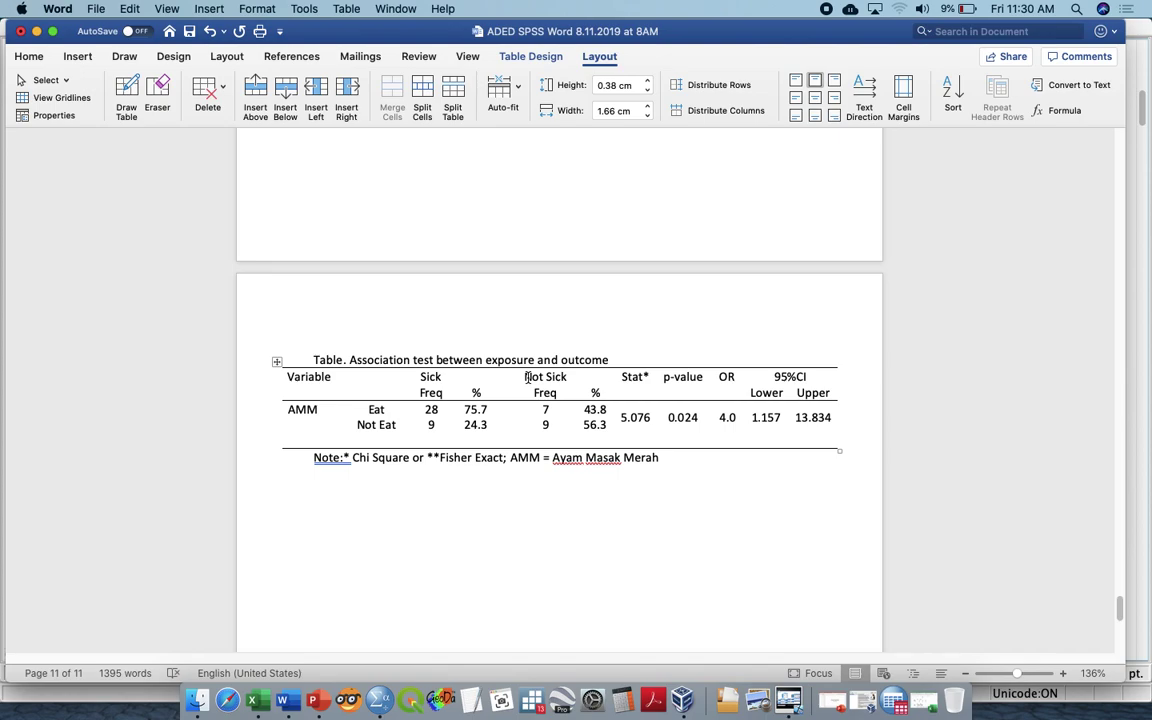
Append "; Freq = Frequency" to the note below the table and save the document
{"action": "left_click", "coordinate": [658, 457]}
{"action": "type", "text": "; Freq = Frequency"}
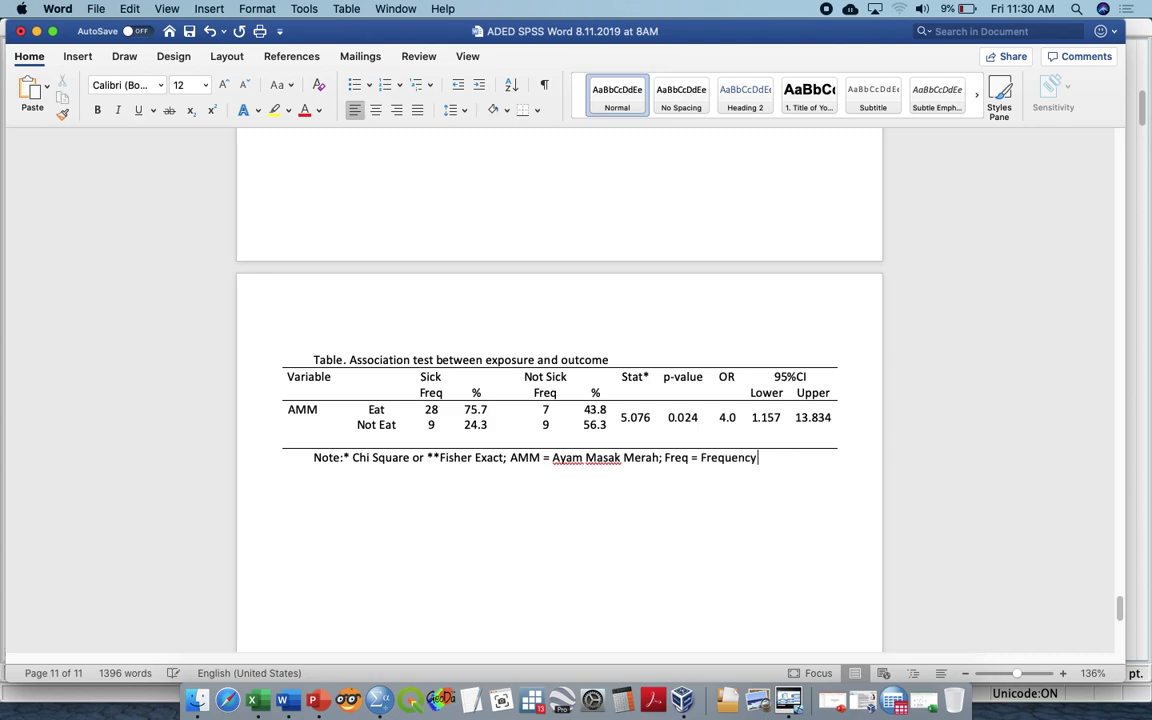
{"action": "key", "text": "super+s"}
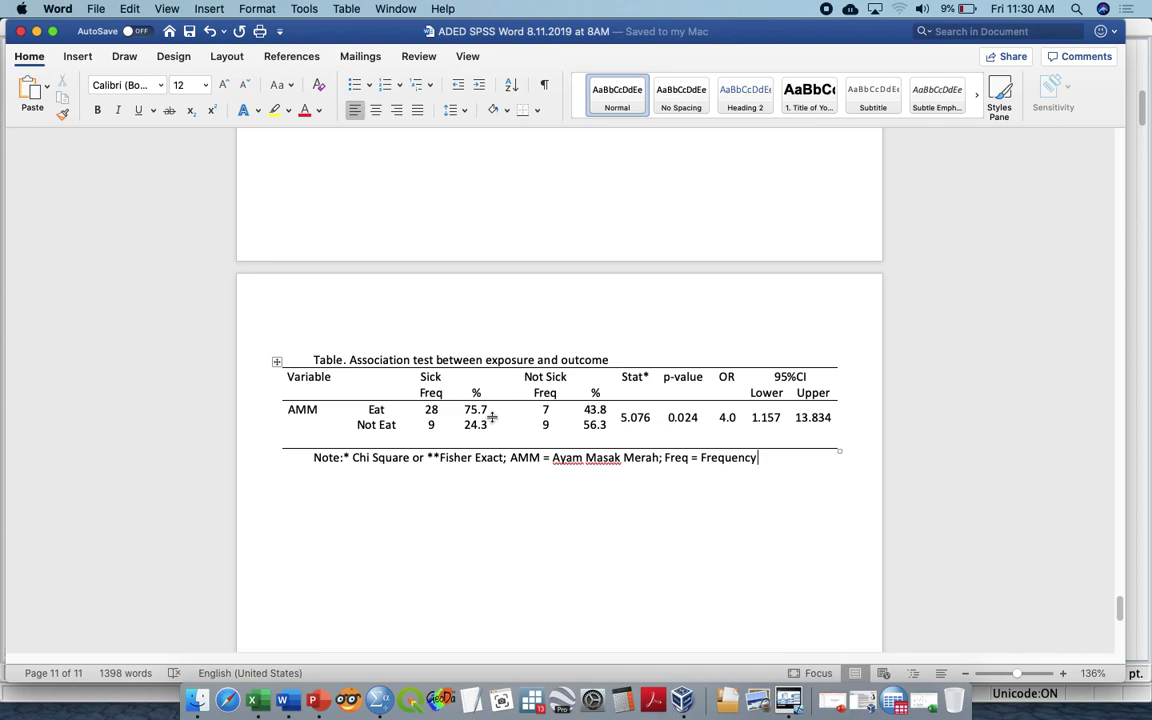
Merge the Sick header cell with the empty cell beside it, and likewise the Not Sick header cell, so each spans its Freq and % columns
{"action": "left_click_drag", "start_coordinate": [447, 375], "coordinate": [470, 375]}
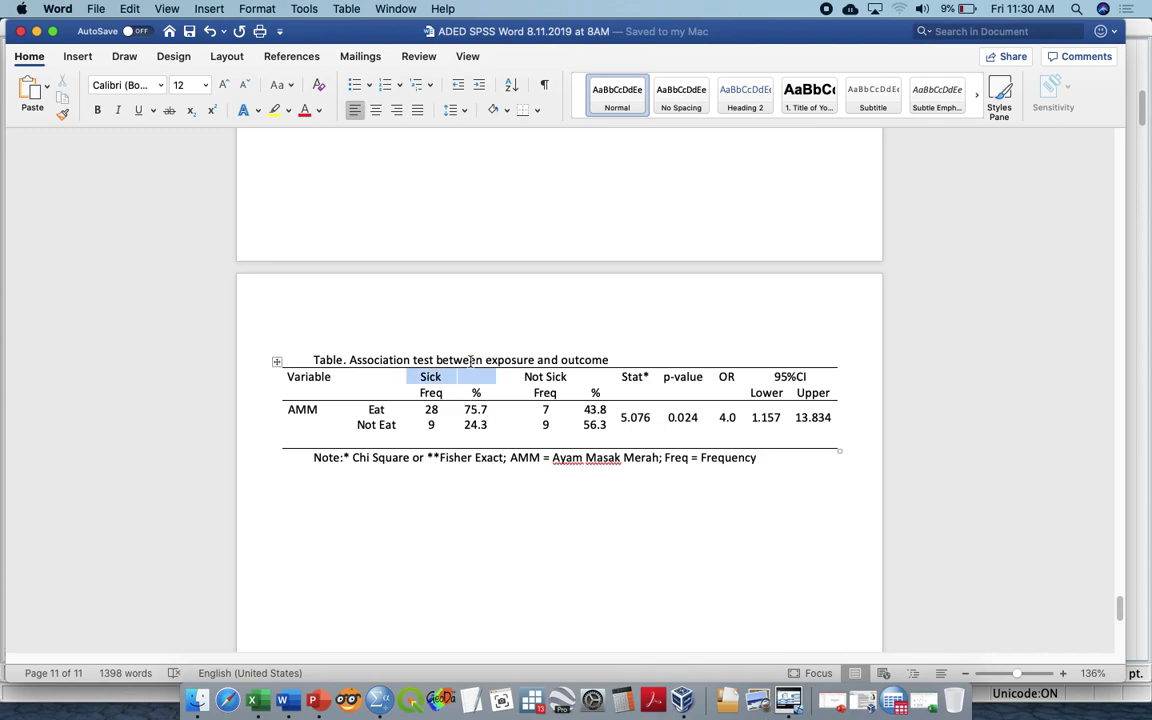
{"action": "left_click", "coordinate": [600, 57]}
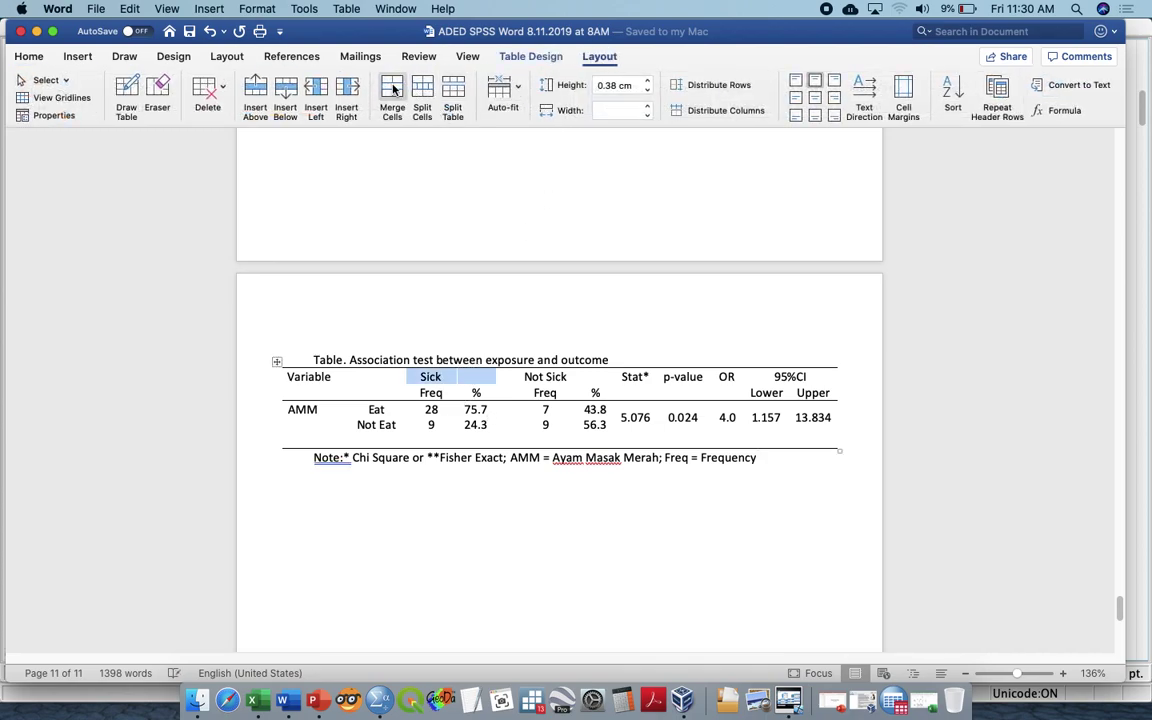
{"action": "left_click", "coordinate": [392, 100]}
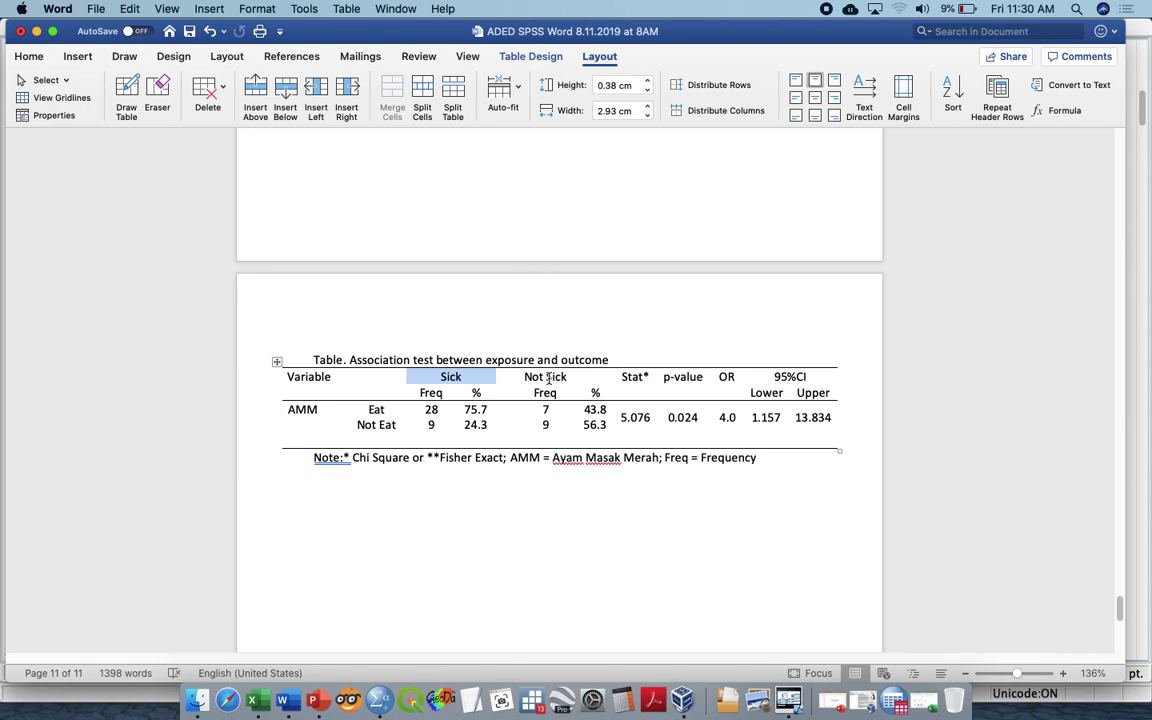
{"action": "left_click_drag", "start_coordinate": [548, 377], "coordinate": [588, 376]}
{"action": "left_click", "coordinate": [392, 100]}
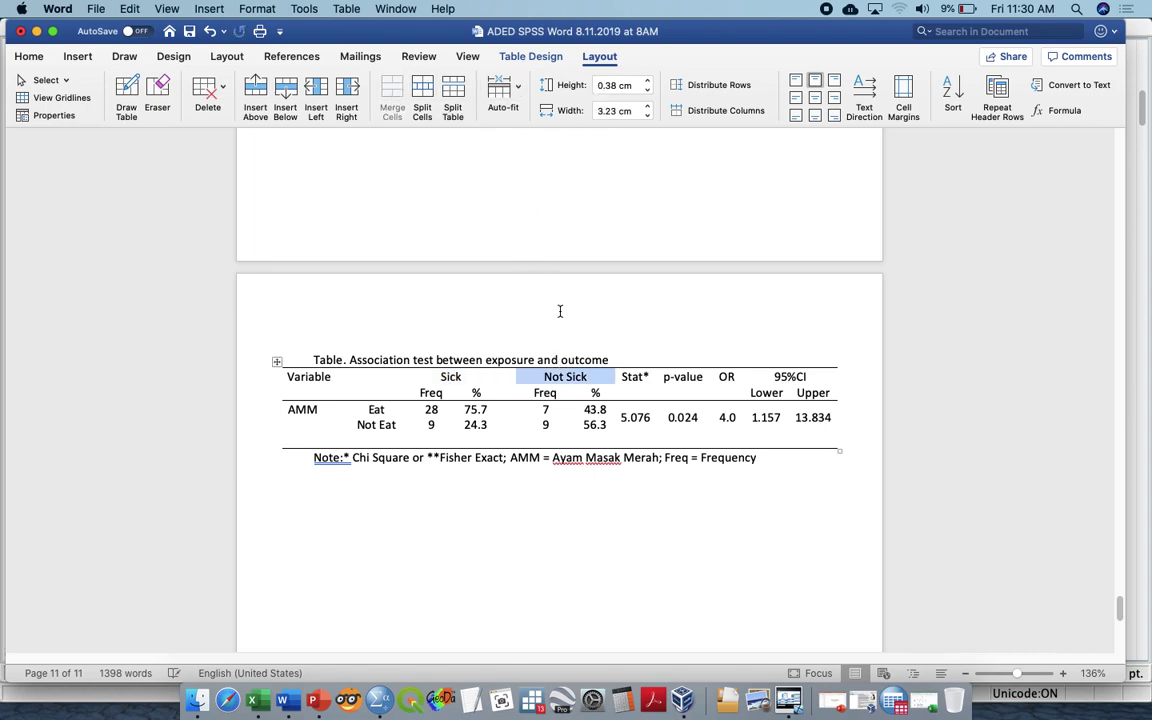
Add a bottom border beneath the header cells from Sick through Not Sick, separating them from the Freq and % subheaders
{"action": "left_click_drag", "start_coordinate": [432, 381], "coordinate": [565, 377]}
{"action": "left_click", "coordinate": [519, 58]}
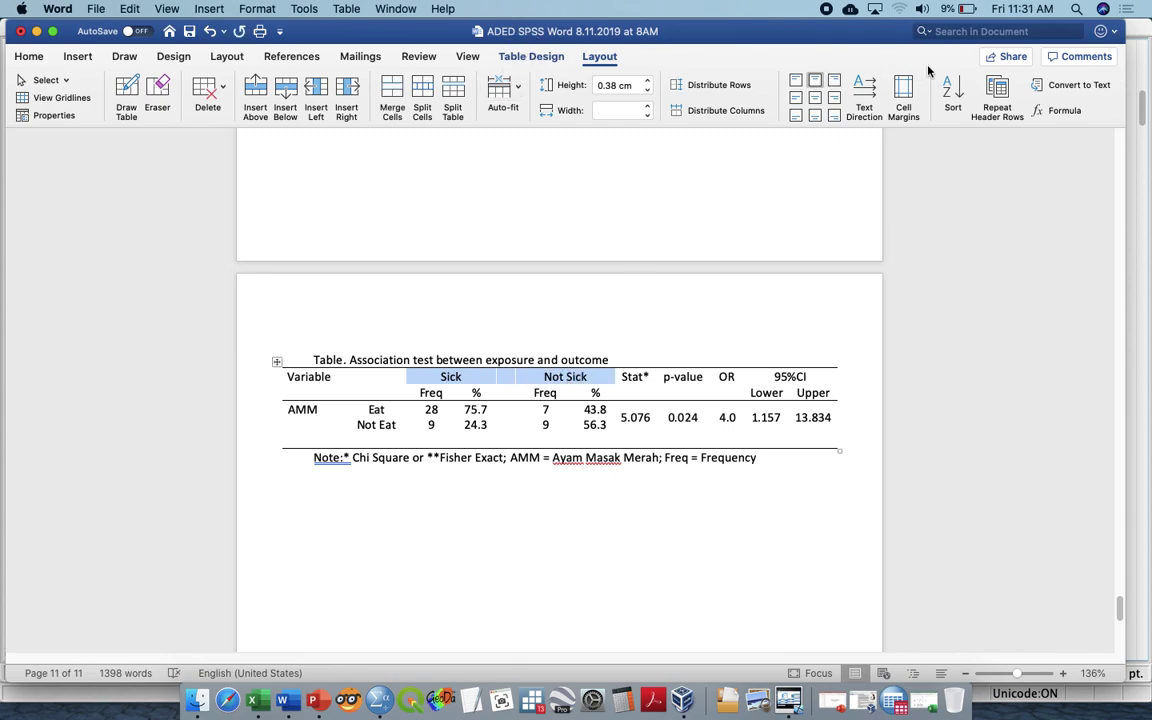
{"action": "left_click", "coordinate": [746, 286]}
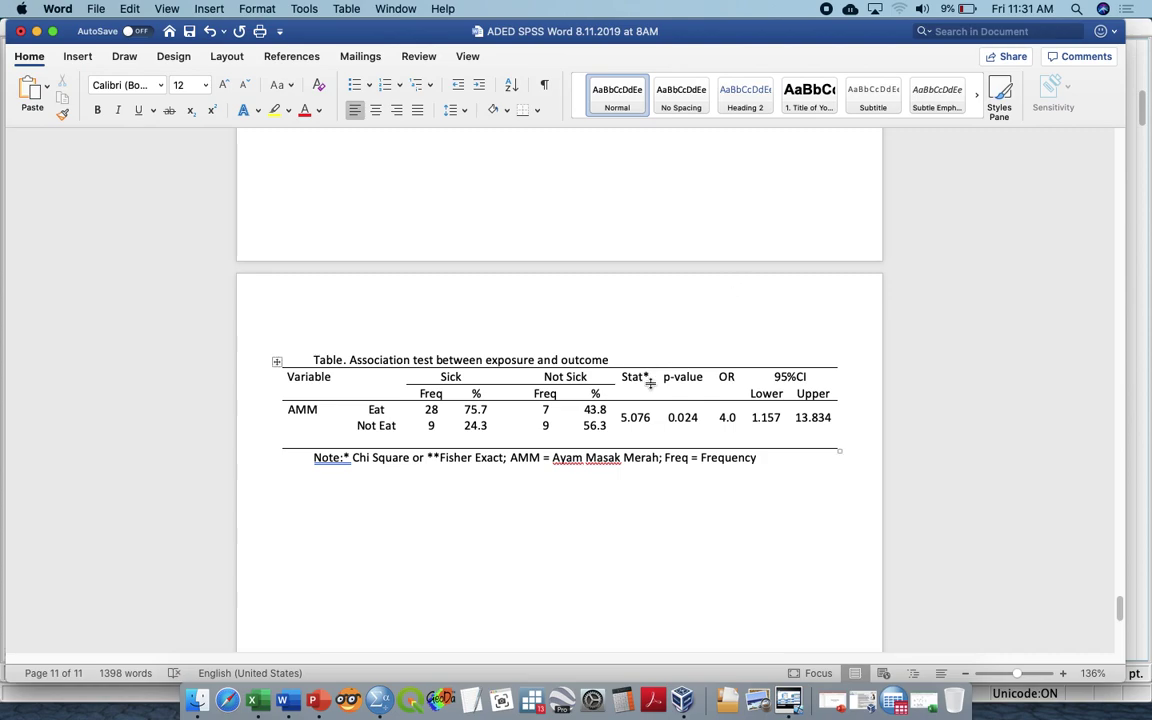
Merge the two header rows vertically in each of the Stat*, p-value and OR columns
{"action": "left_click_drag", "start_coordinate": [643, 378], "coordinate": [647, 398]}
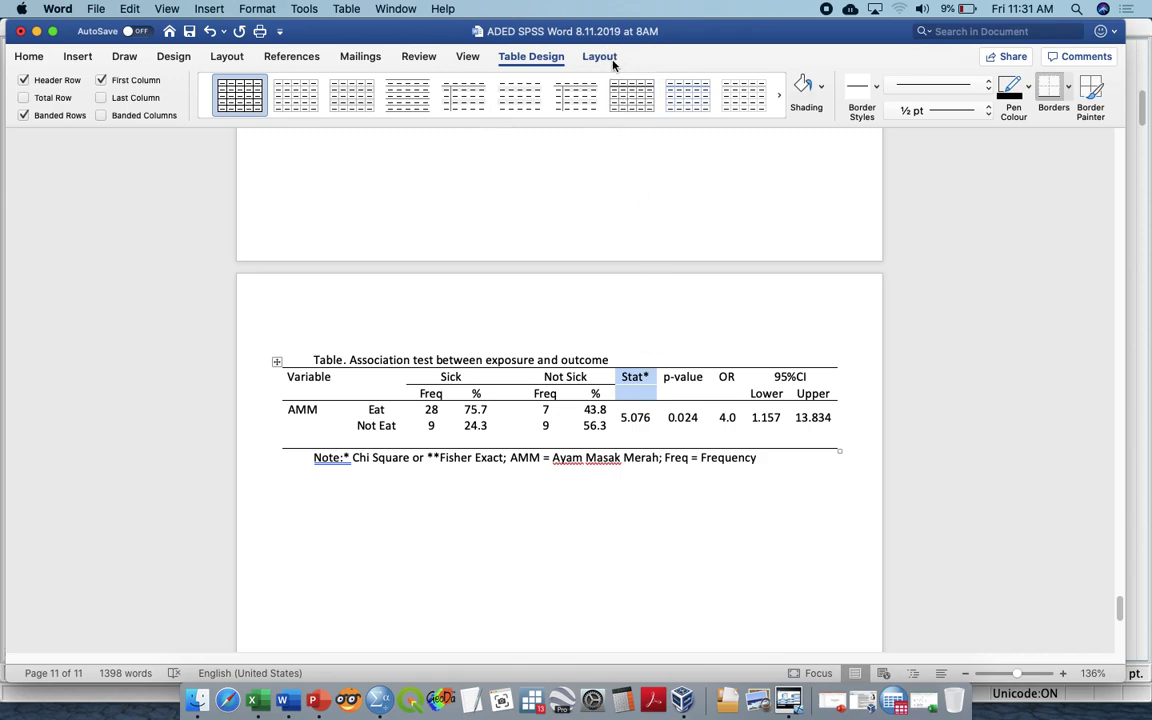
{"action": "left_click", "coordinate": [610, 57]}
{"action": "left_click", "coordinate": [675, 378]}
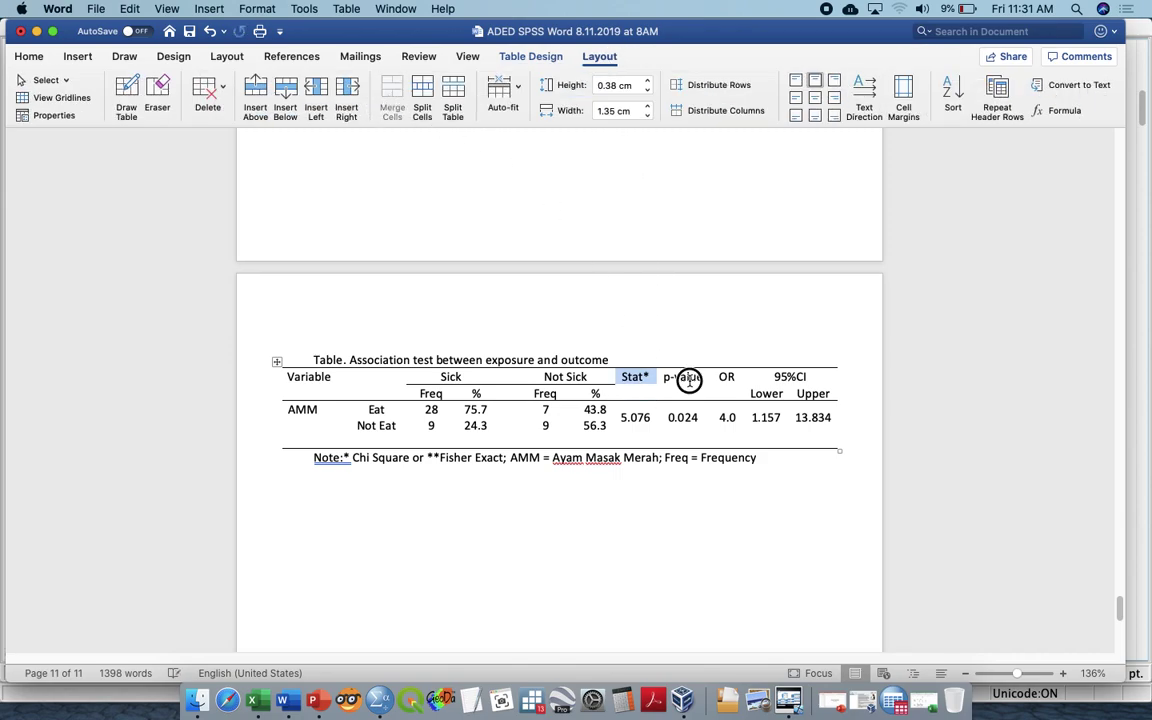
{"action": "left_click", "coordinate": [724, 378]}
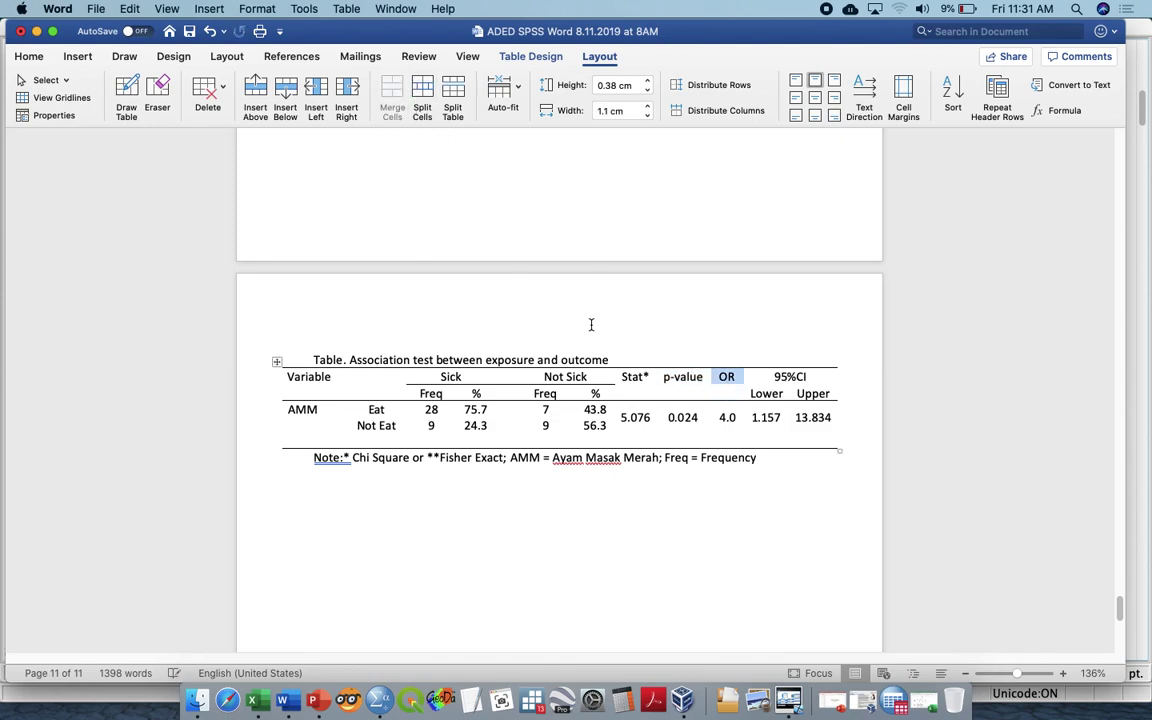
Centre the merged Stat*, p-value and OR header cells vertically and horizontally, and save the document
{"action": "left_click_drag", "start_coordinate": [717, 377], "coordinate": [634, 377]}
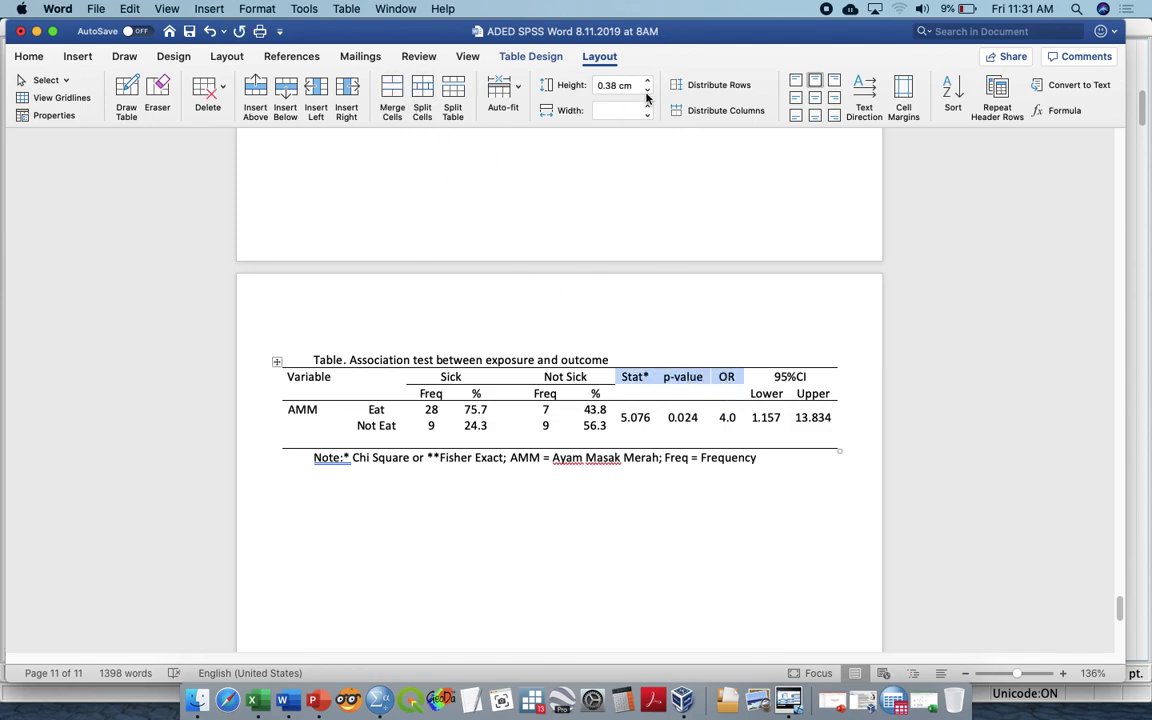
{"action": "left_click", "coordinate": [814, 97]}
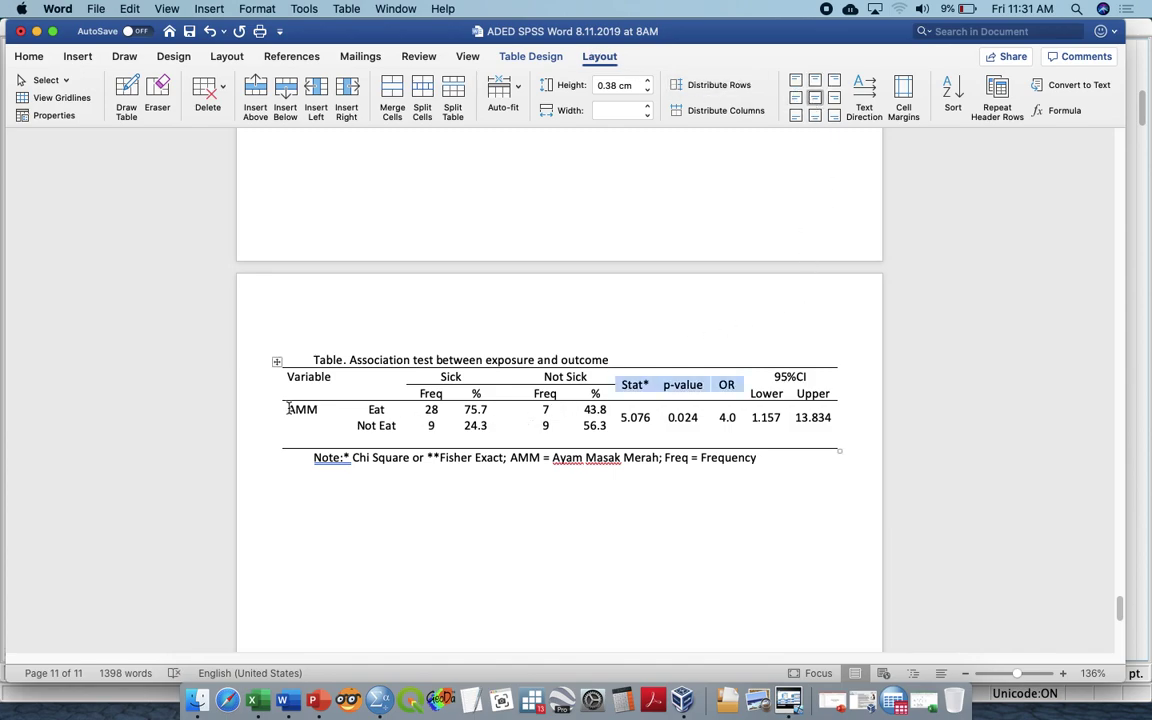
{"action": "left_click", "coordinate": [189, 32]}
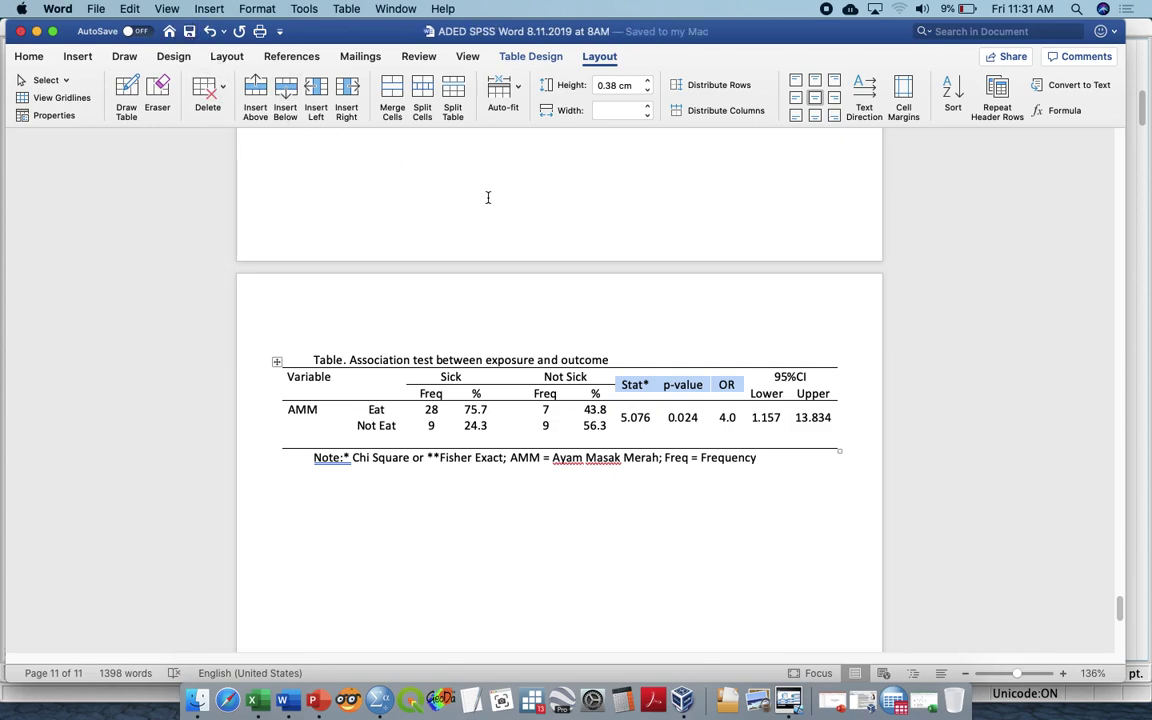